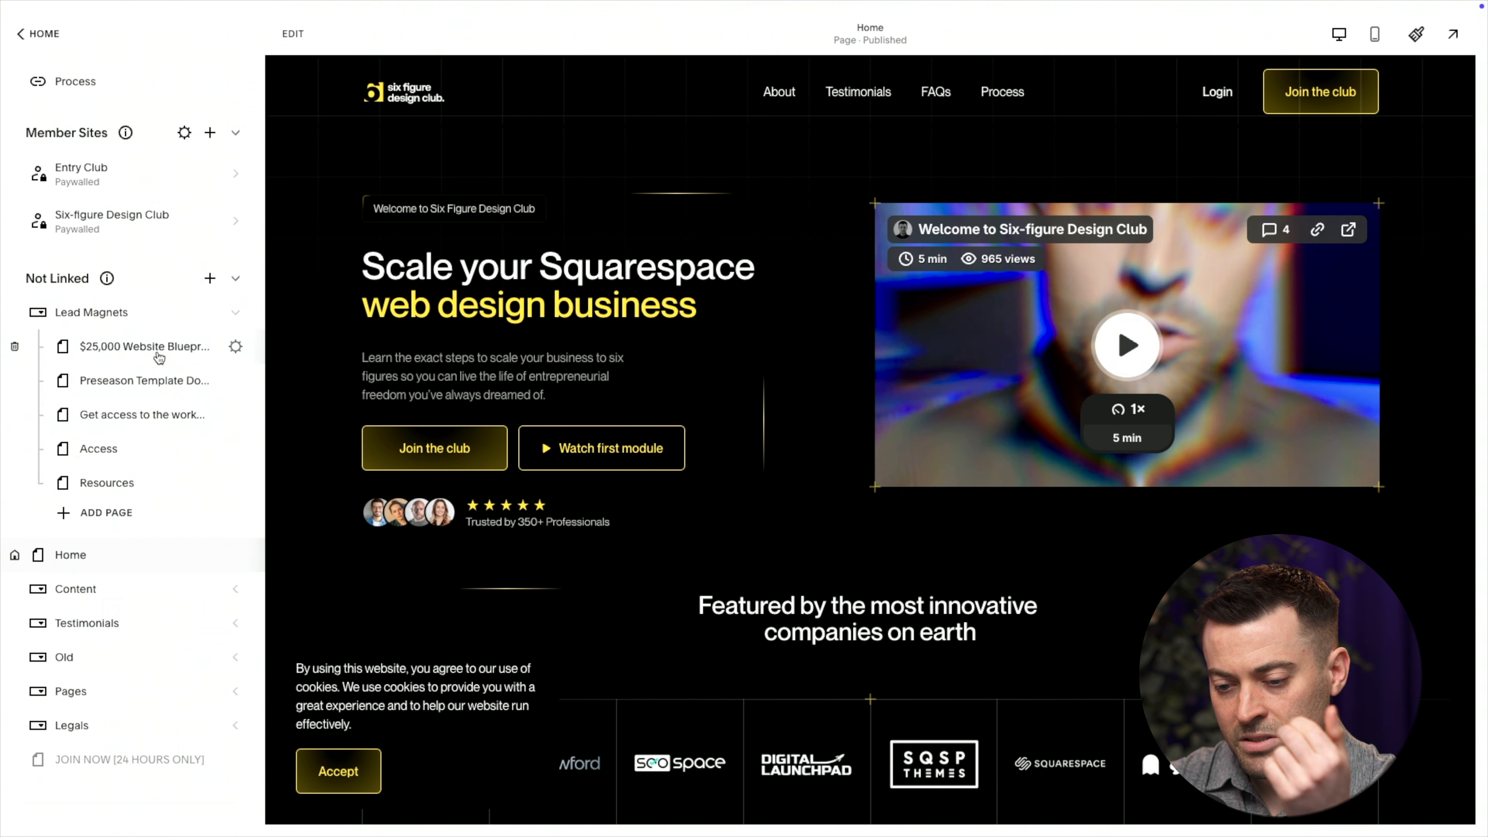
Open the $25,000 Website Blueprint page under Not Linked > Lead Magnets
click(158, 358)
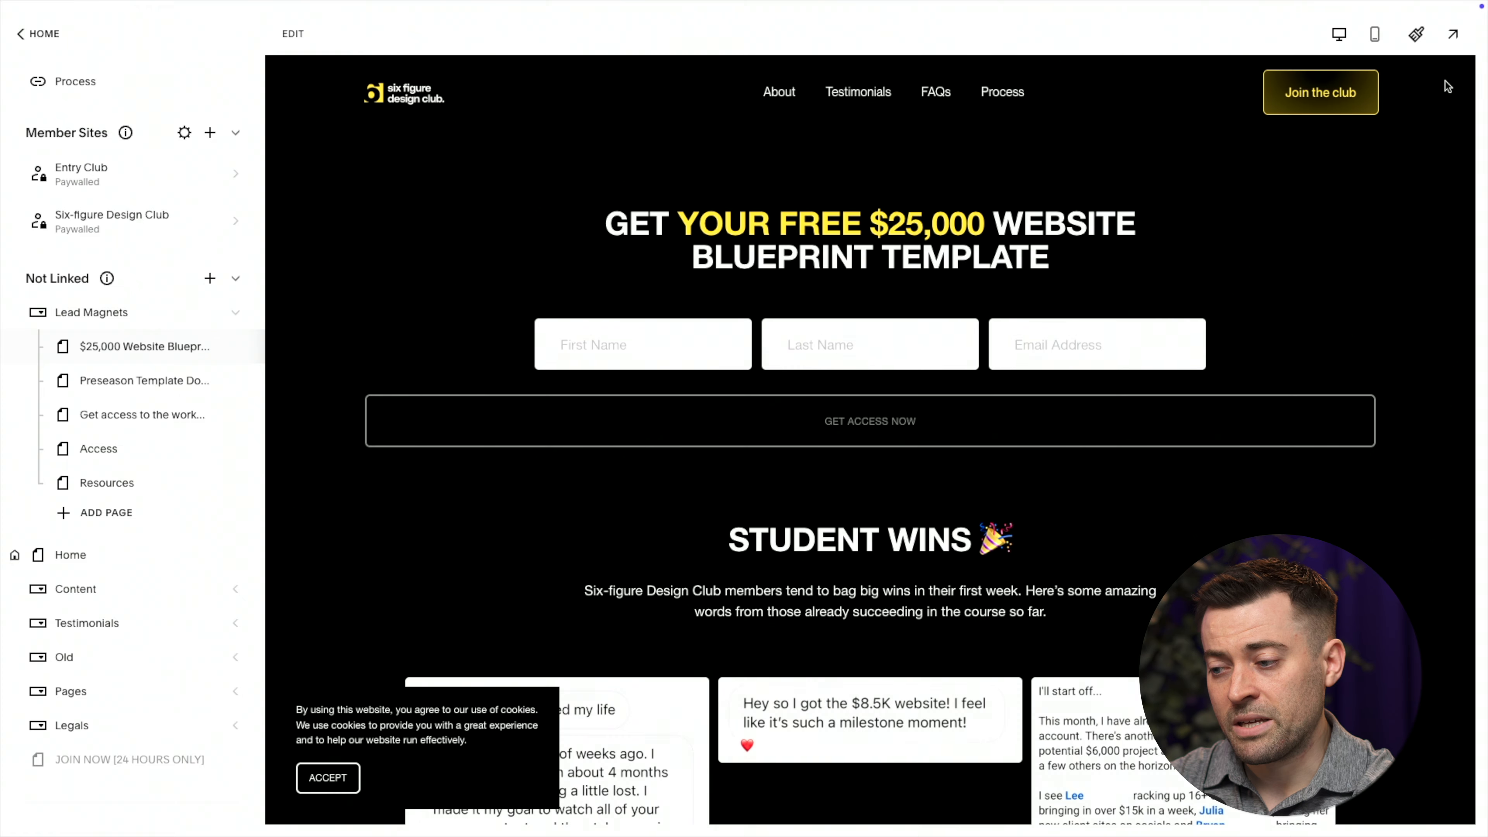
Preview the blueprint download page full screen, then open it in the page editor
click(1452, 46)
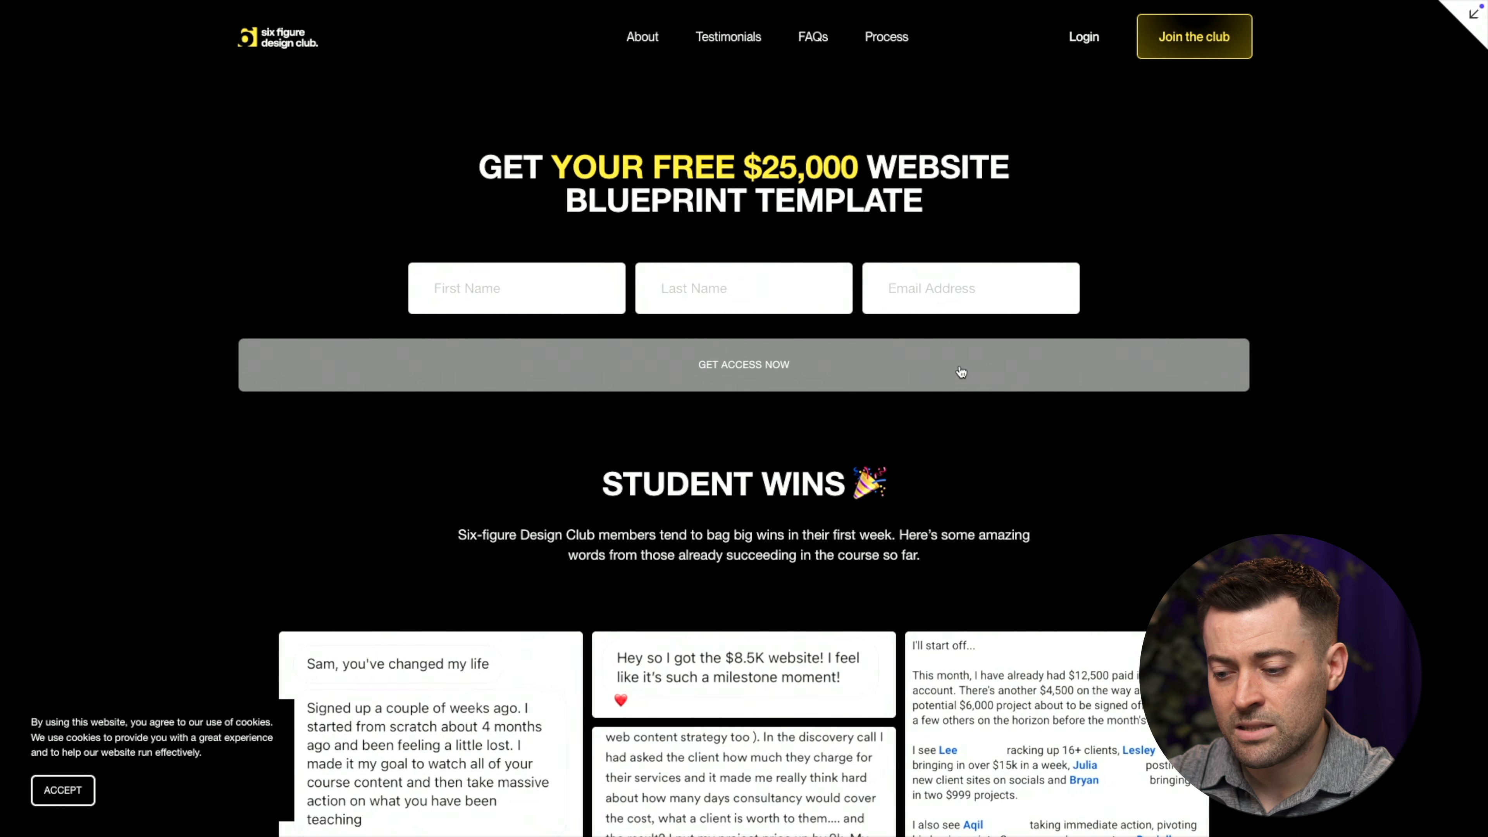
scroll(963, 414, down, 10)
scroll(963, 414, up, 10)
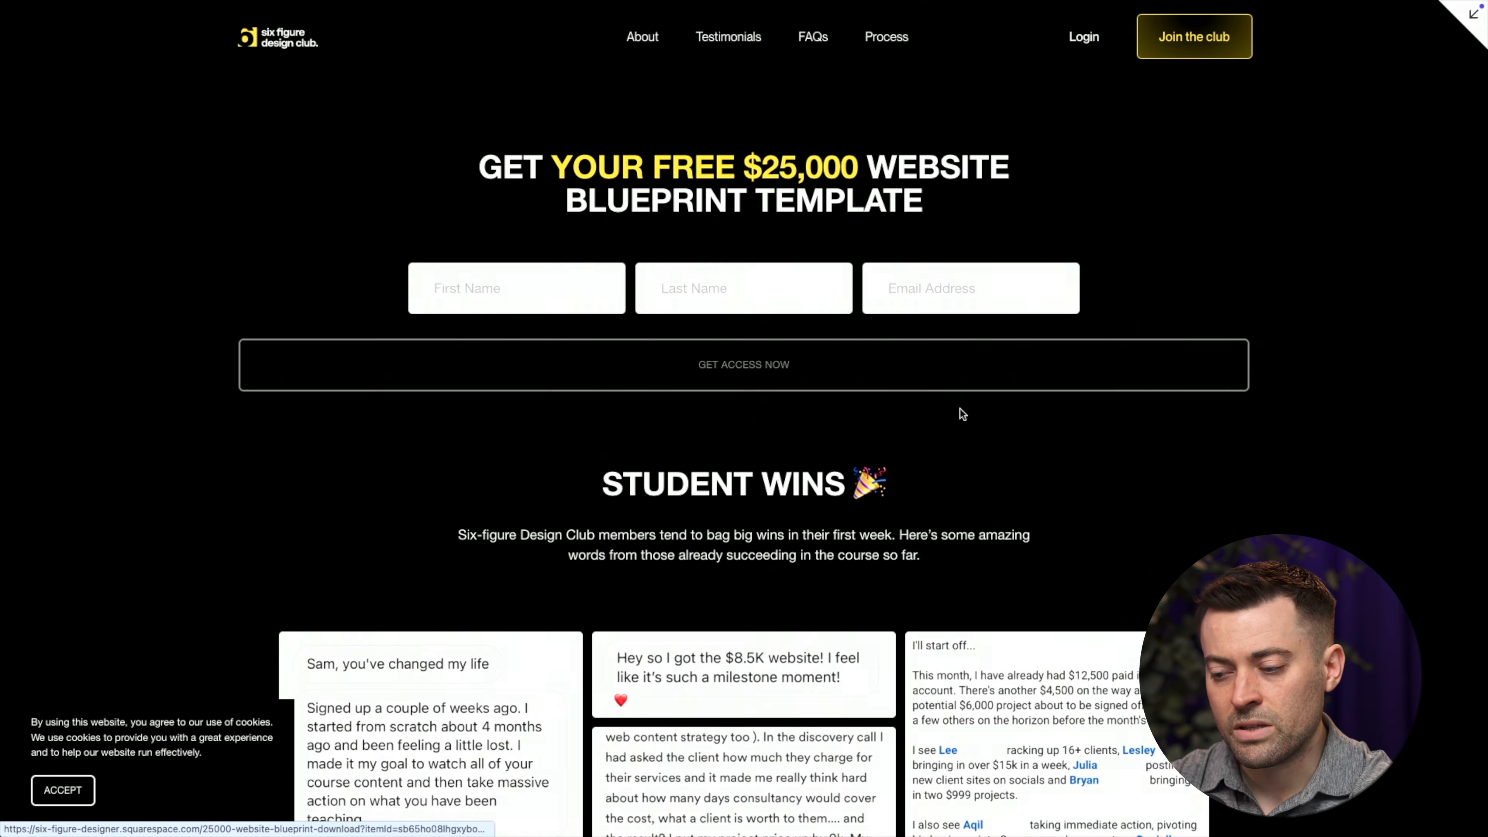
click(1475, 17)
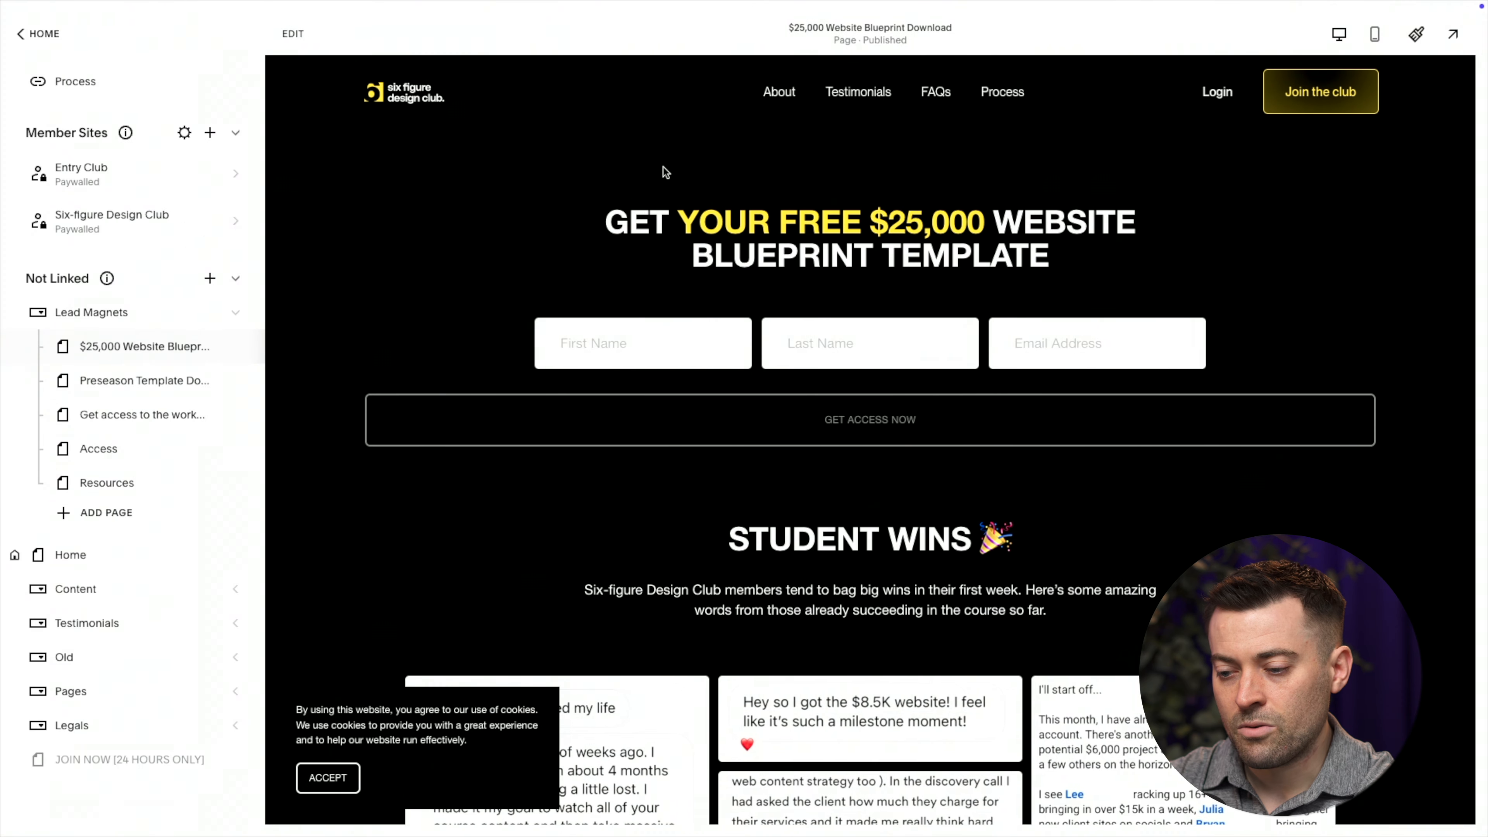
click(291, 35)
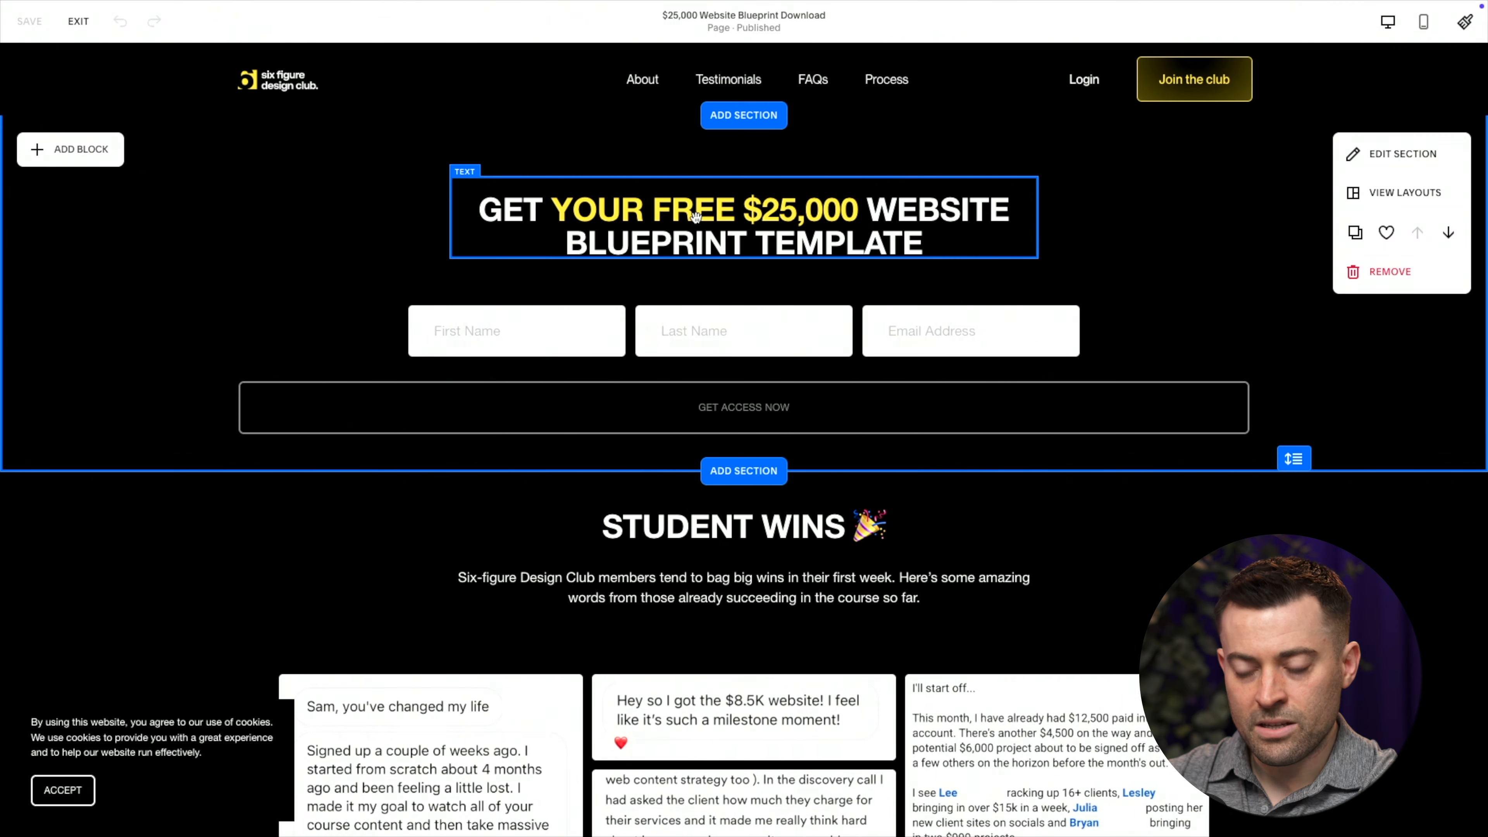
Paste a new form name into the signup form block's settings
click(725, 383)
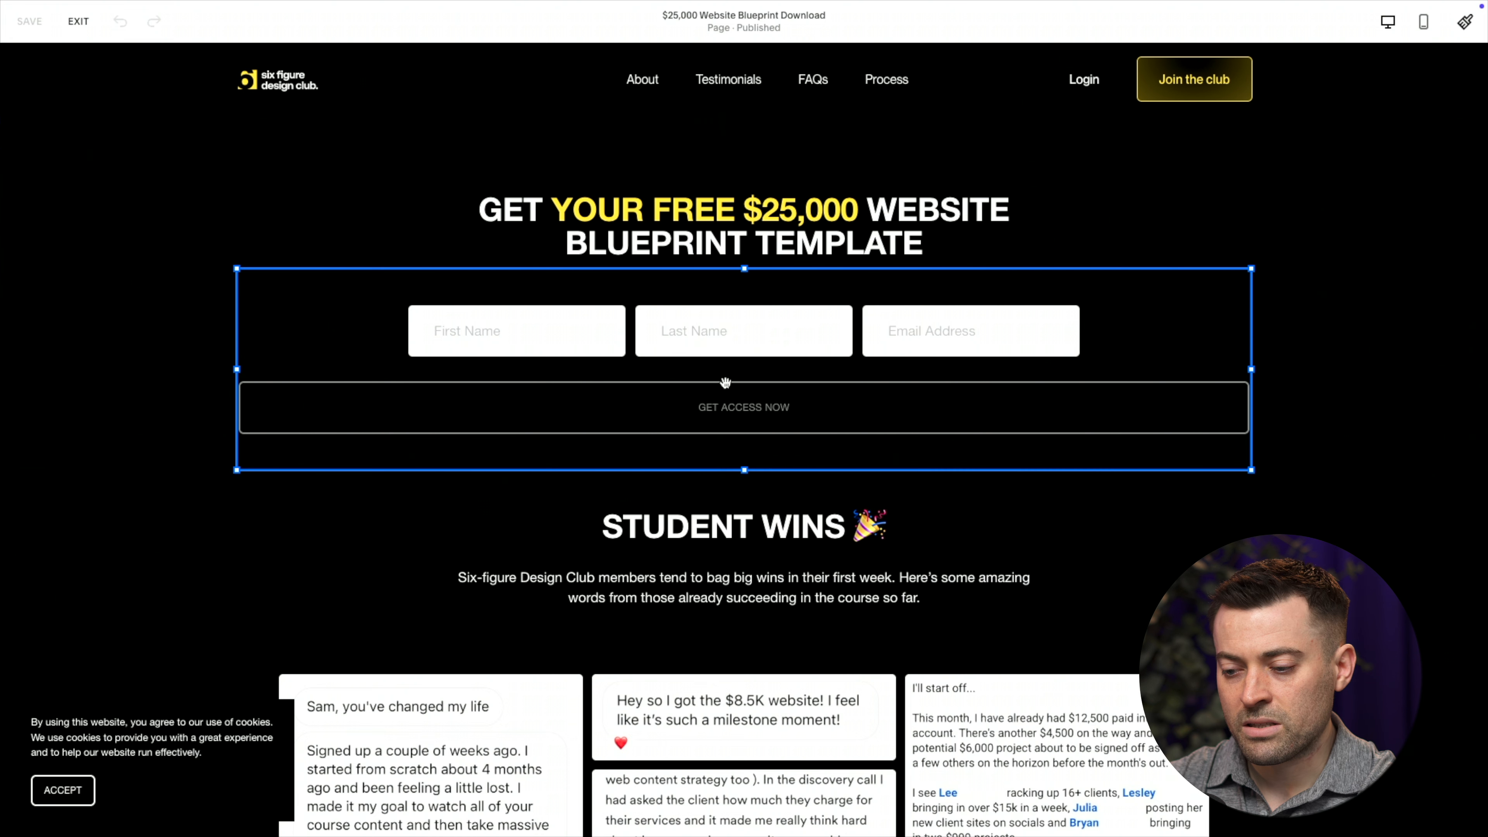
double_click(814, 362)
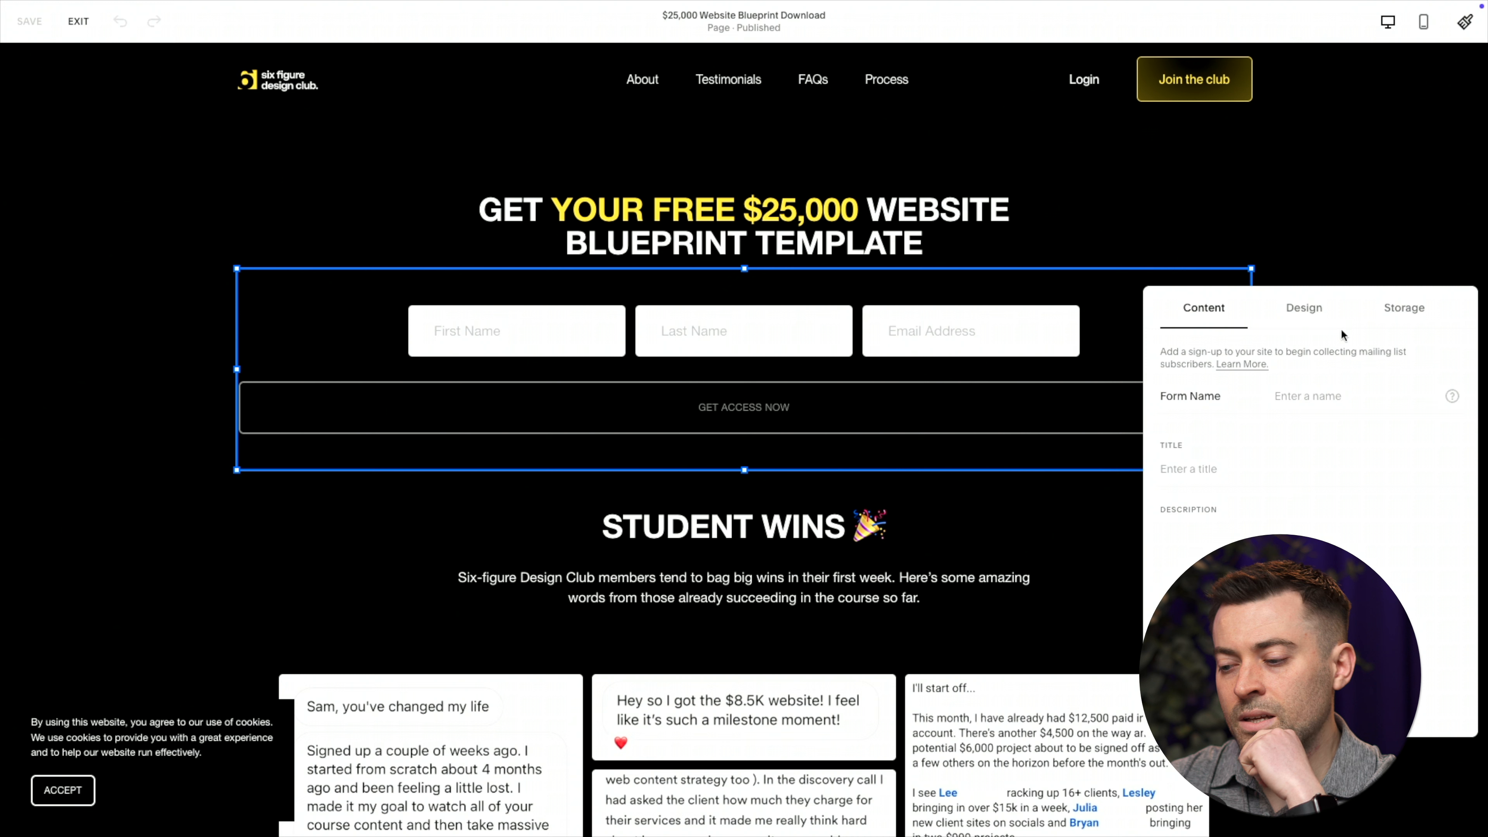
click(1305, 407)
text($25,000 Website Blueprint Download)
triple_click(1318, 397)
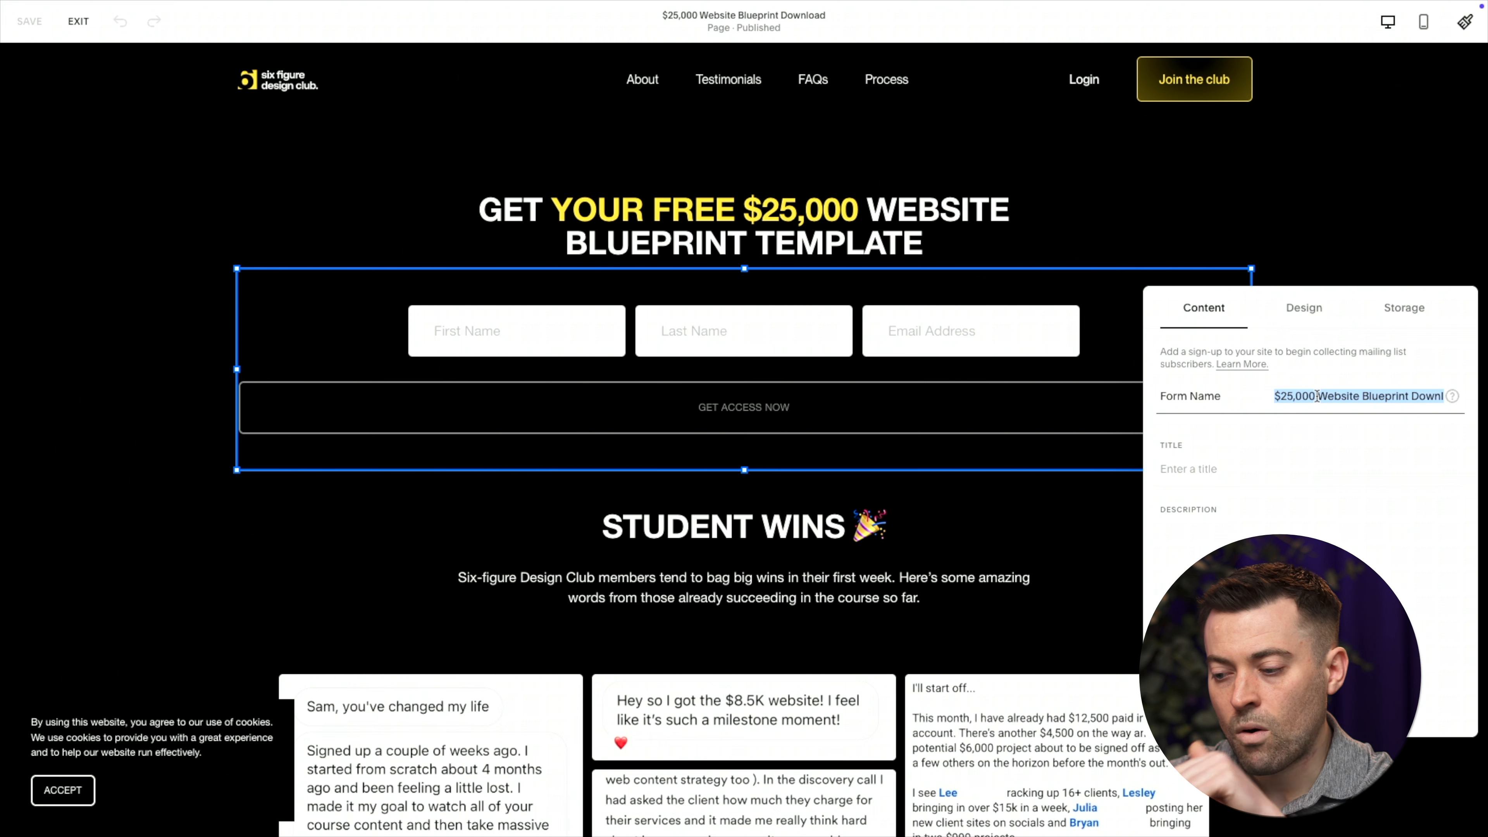
Turn the first and last name fields off and back on, then view the Storage settings
scroll(1292, 467, down, 2)
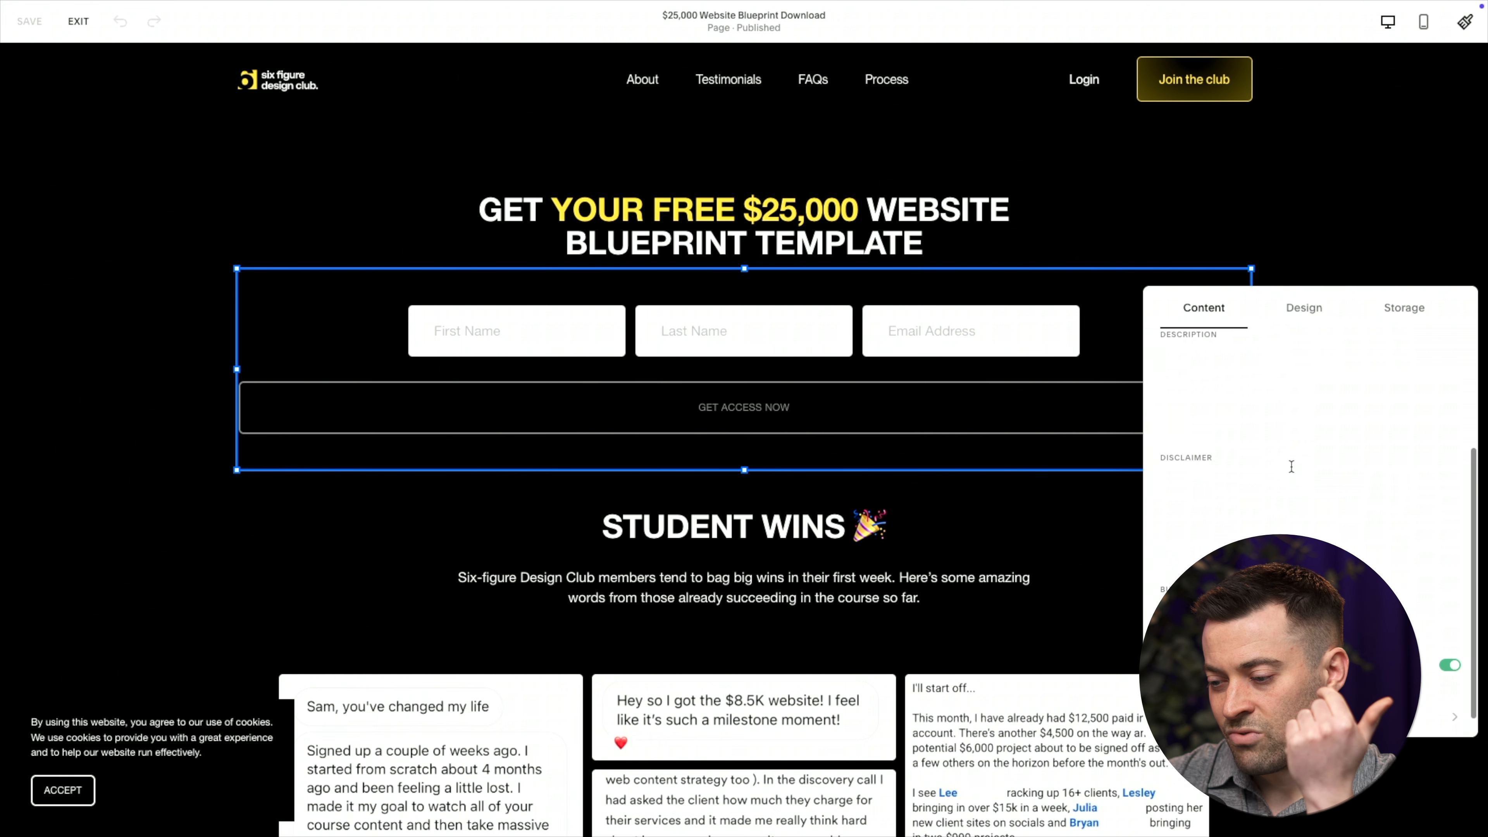
scroll(1253, 445, down, 5)
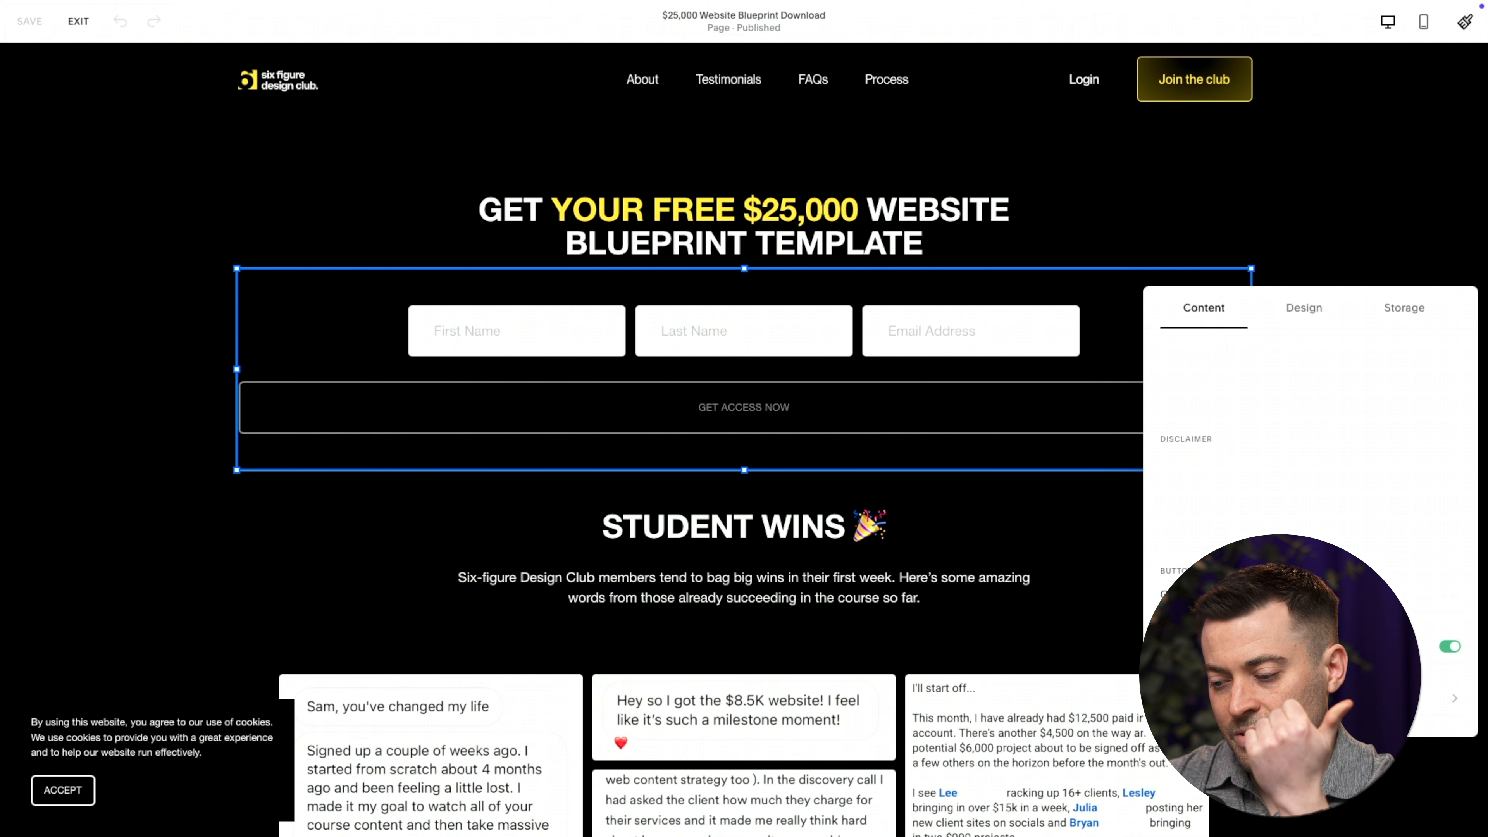
click(1457, 650)
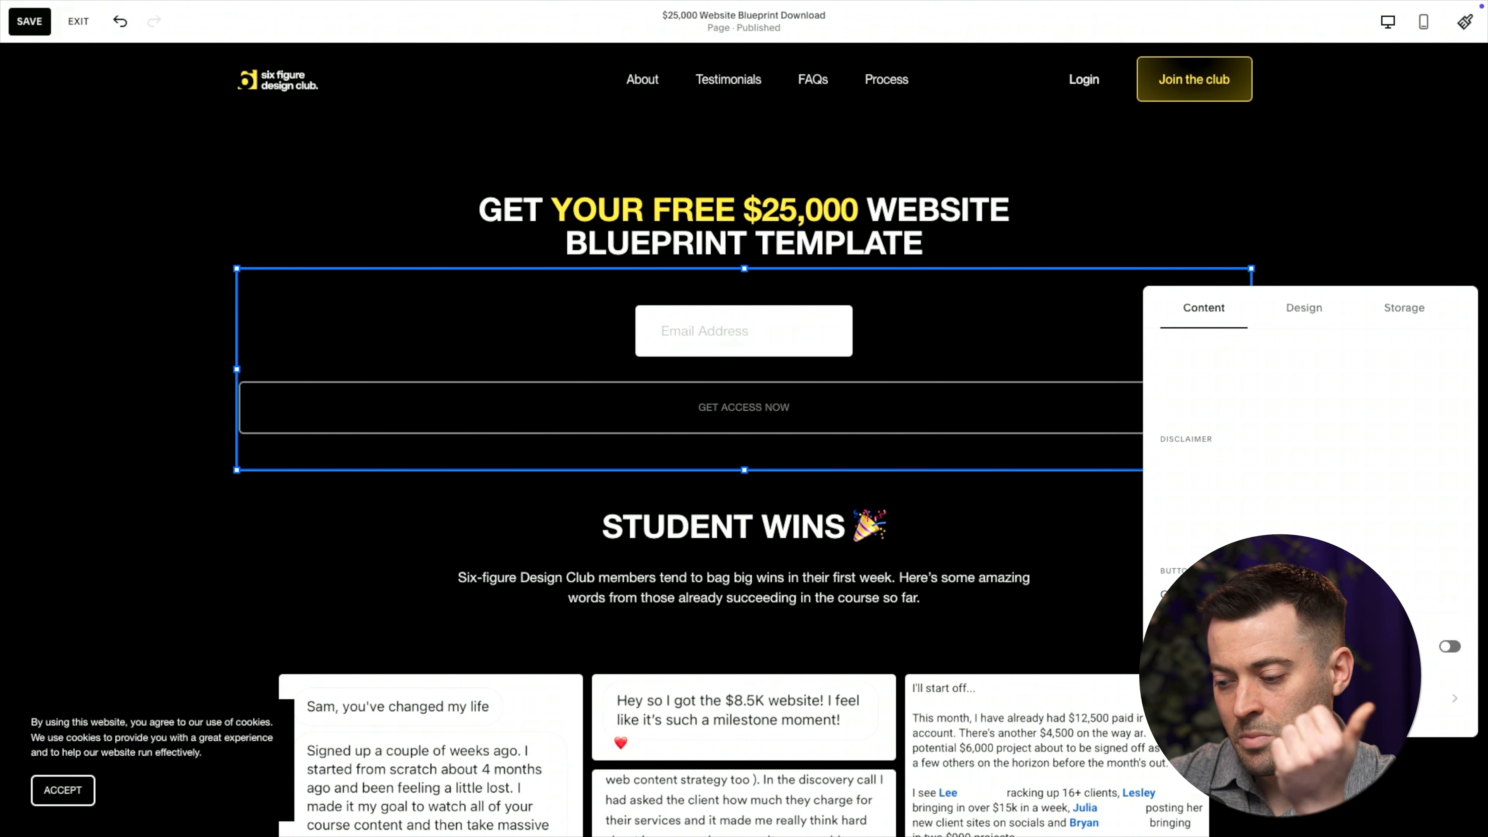
click(1450, 647)
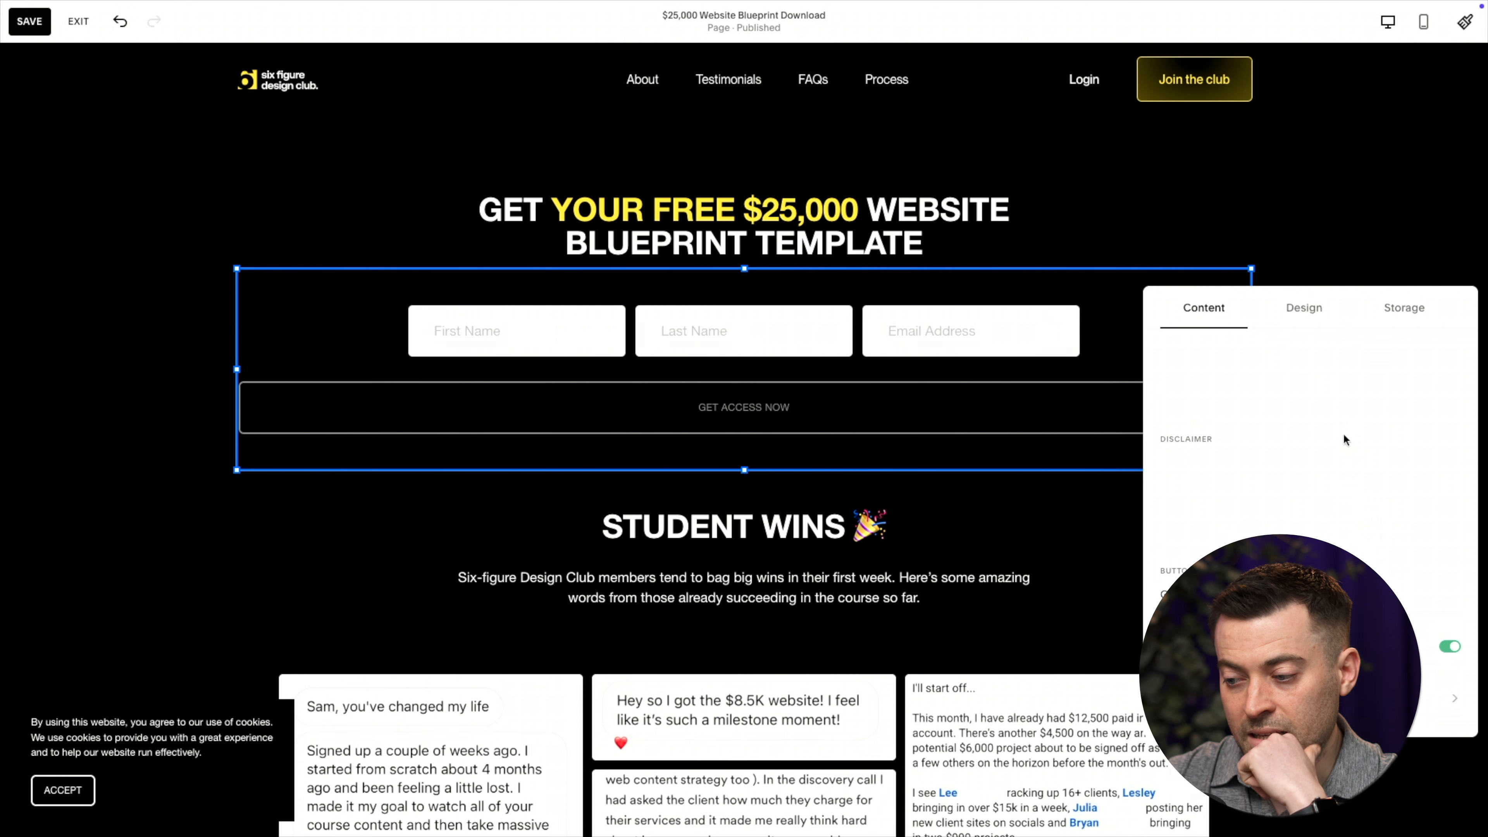
click(1398, 321)
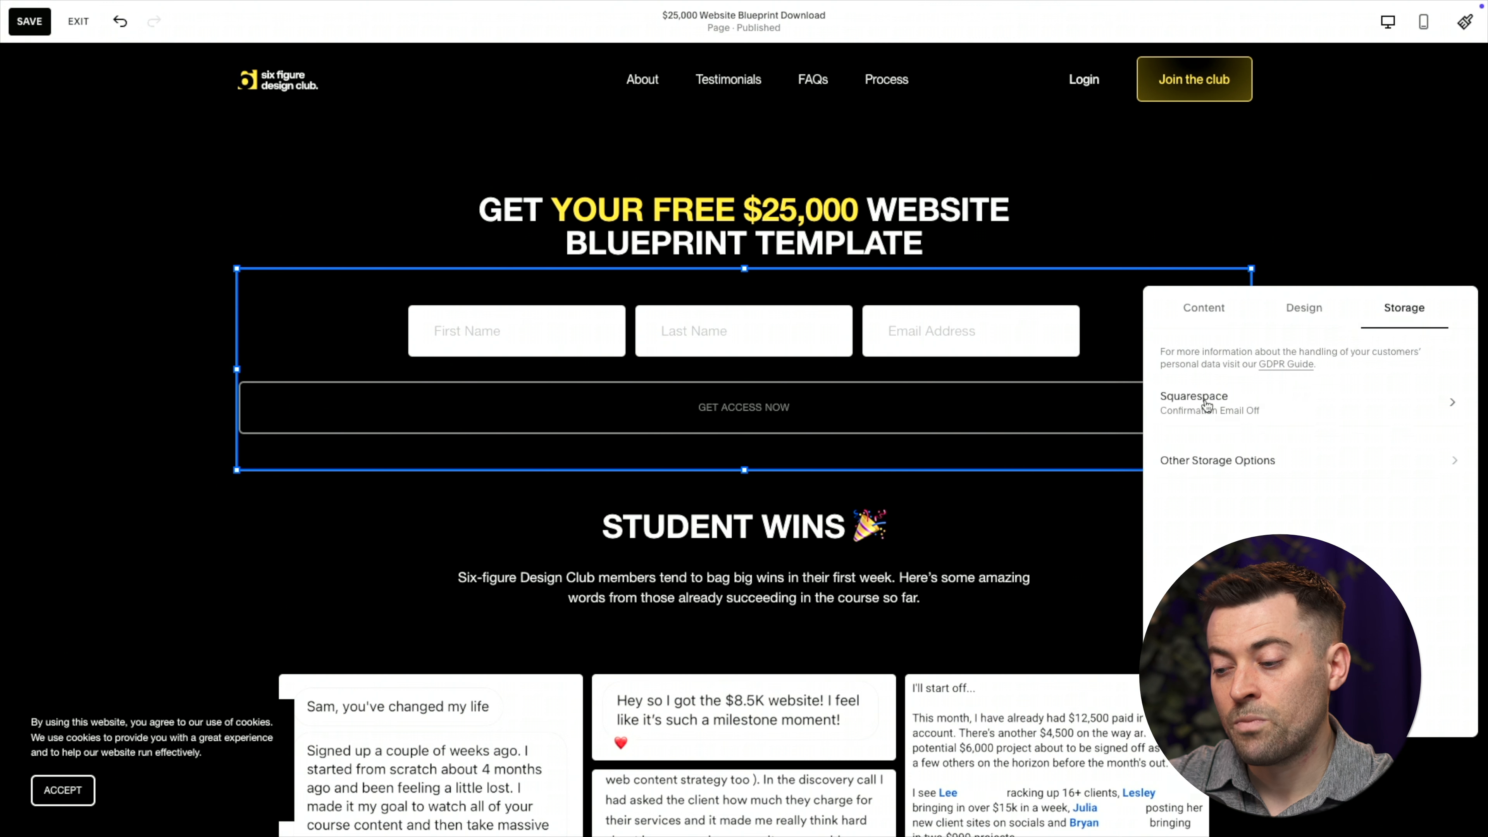
Keep Squarespace storage on the $25,000 Website Blueprint Download mailing list, then exit the editor
click(1224, 402)
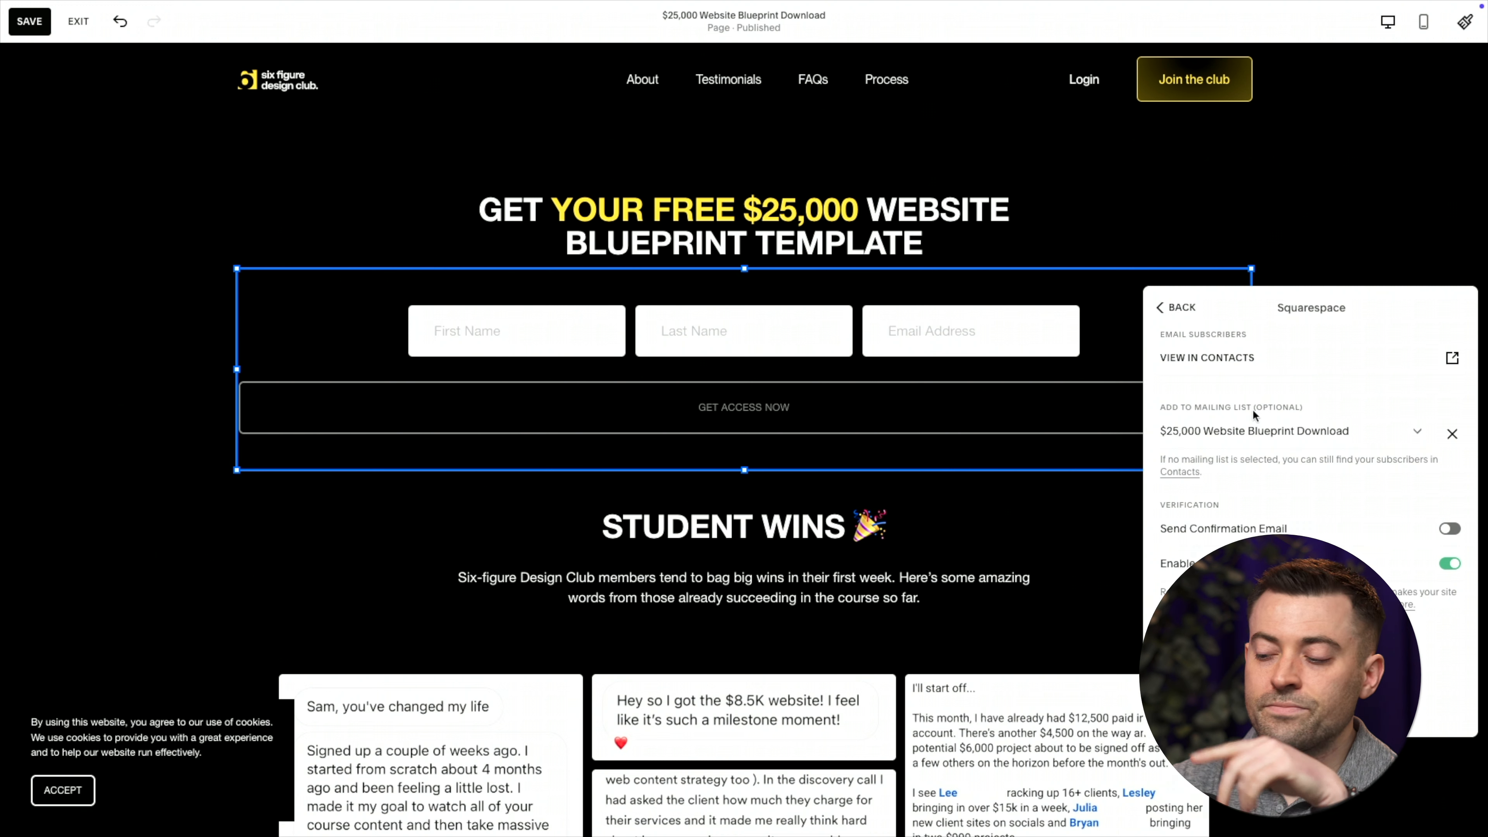
click(1410, 435)
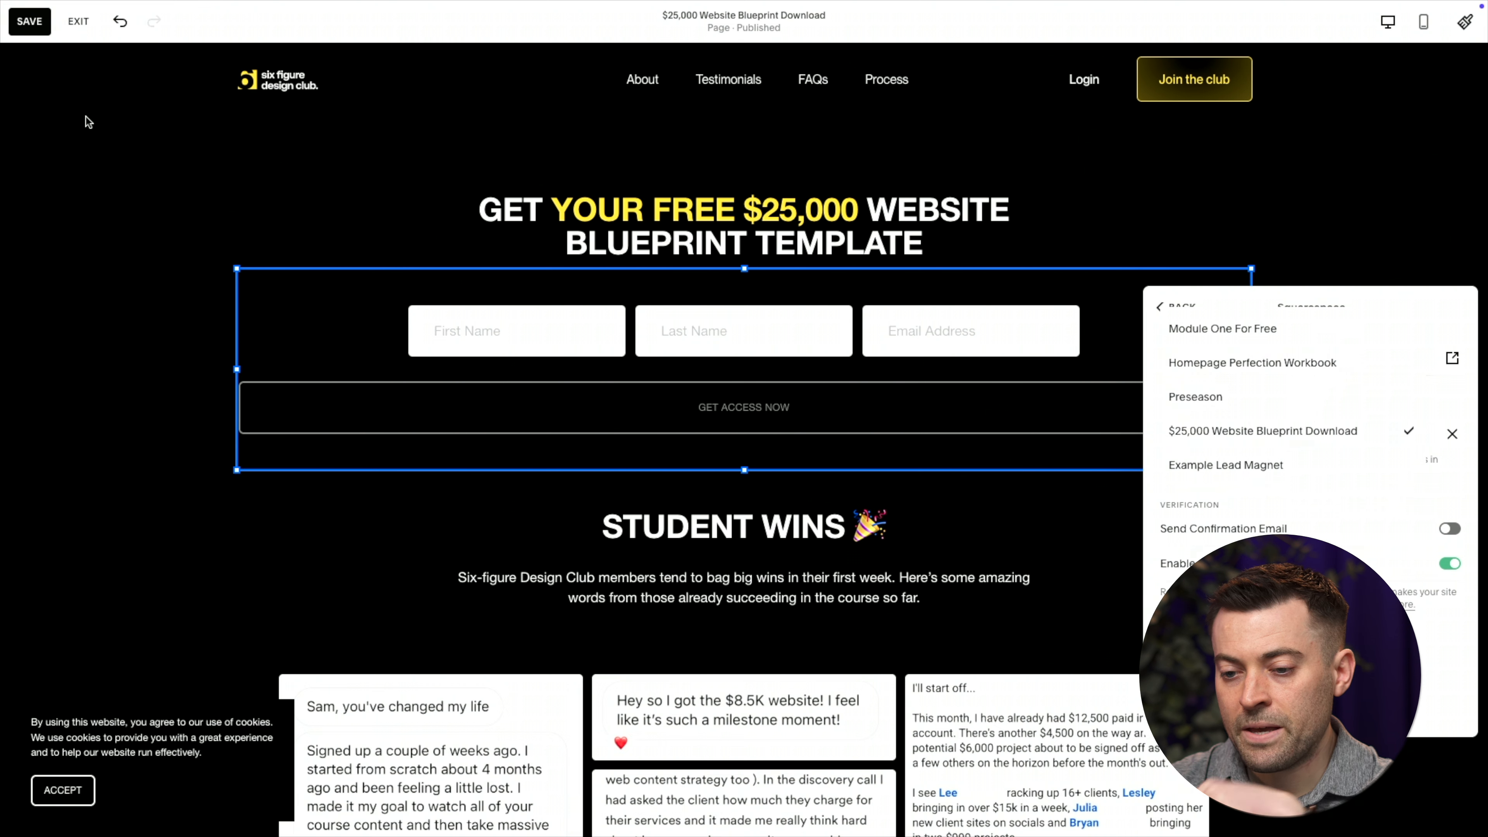
click(89, 35)
click(85, 34)
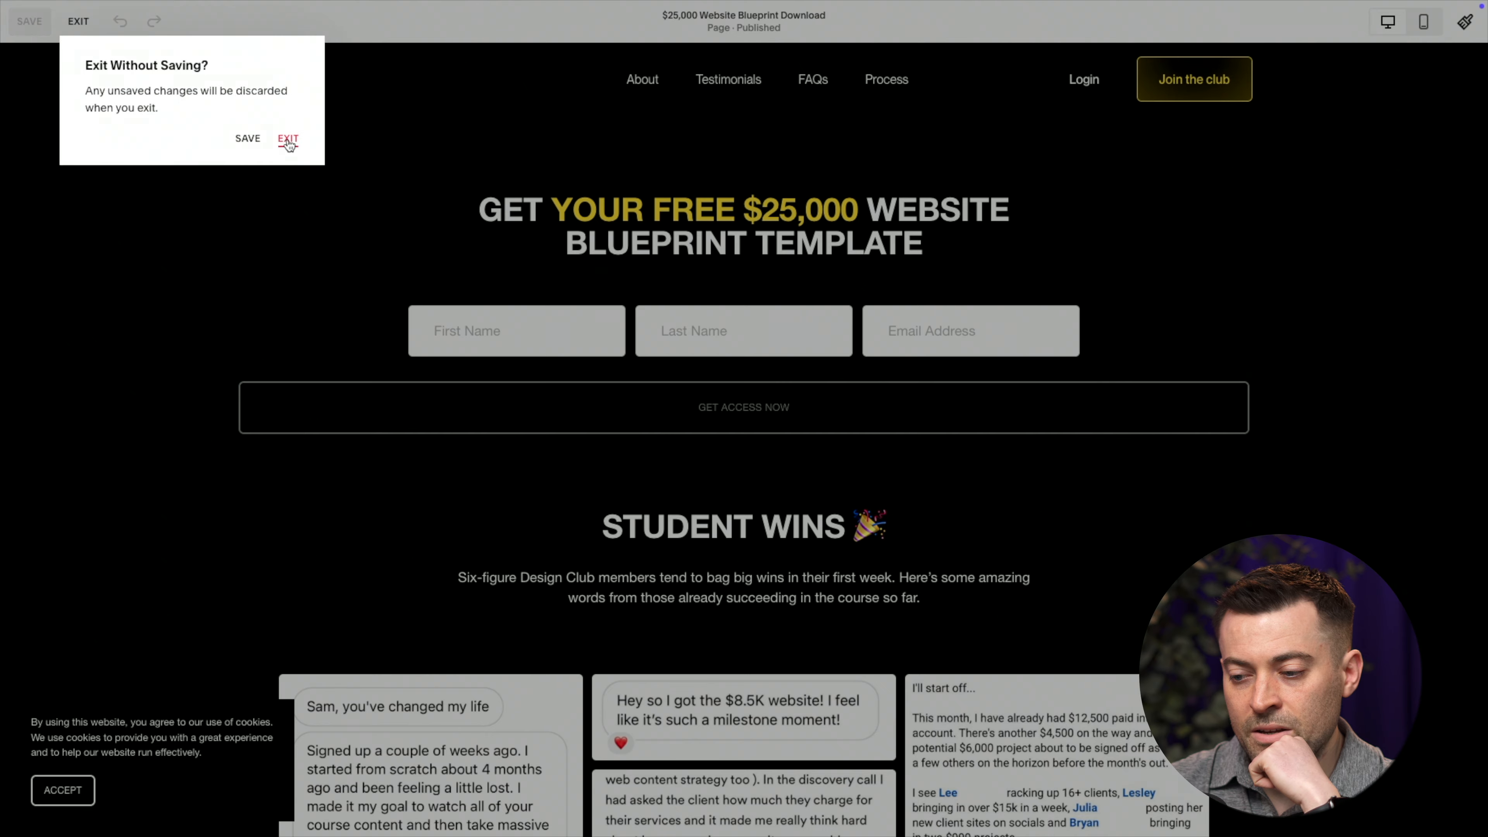
Exit without saving and duplicate the blueprint page as 'Example Lead Magnet'
click(287, 139)
click(235, 346)
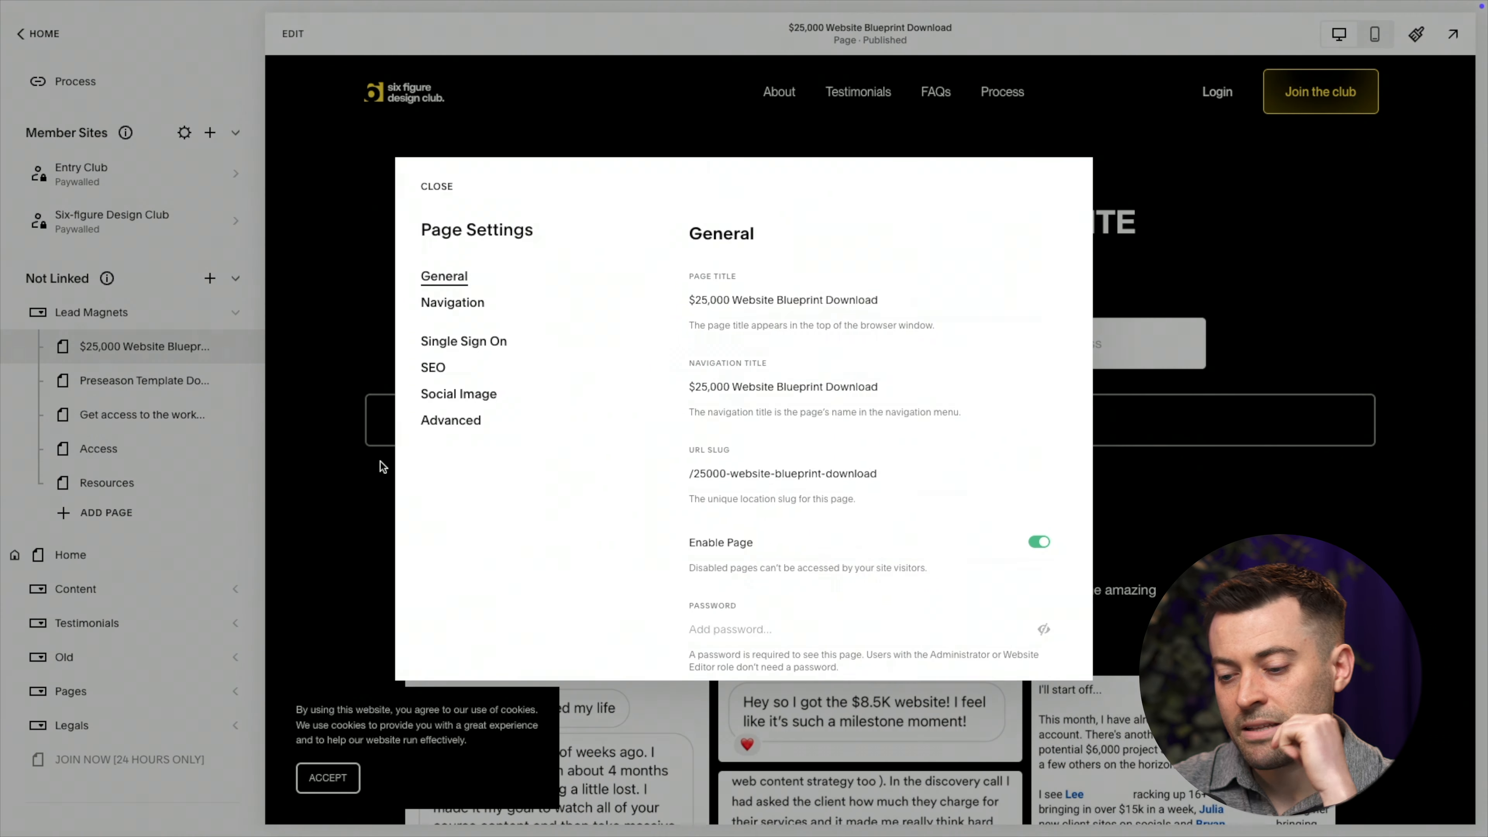
scroll(708, 535, down, 3)
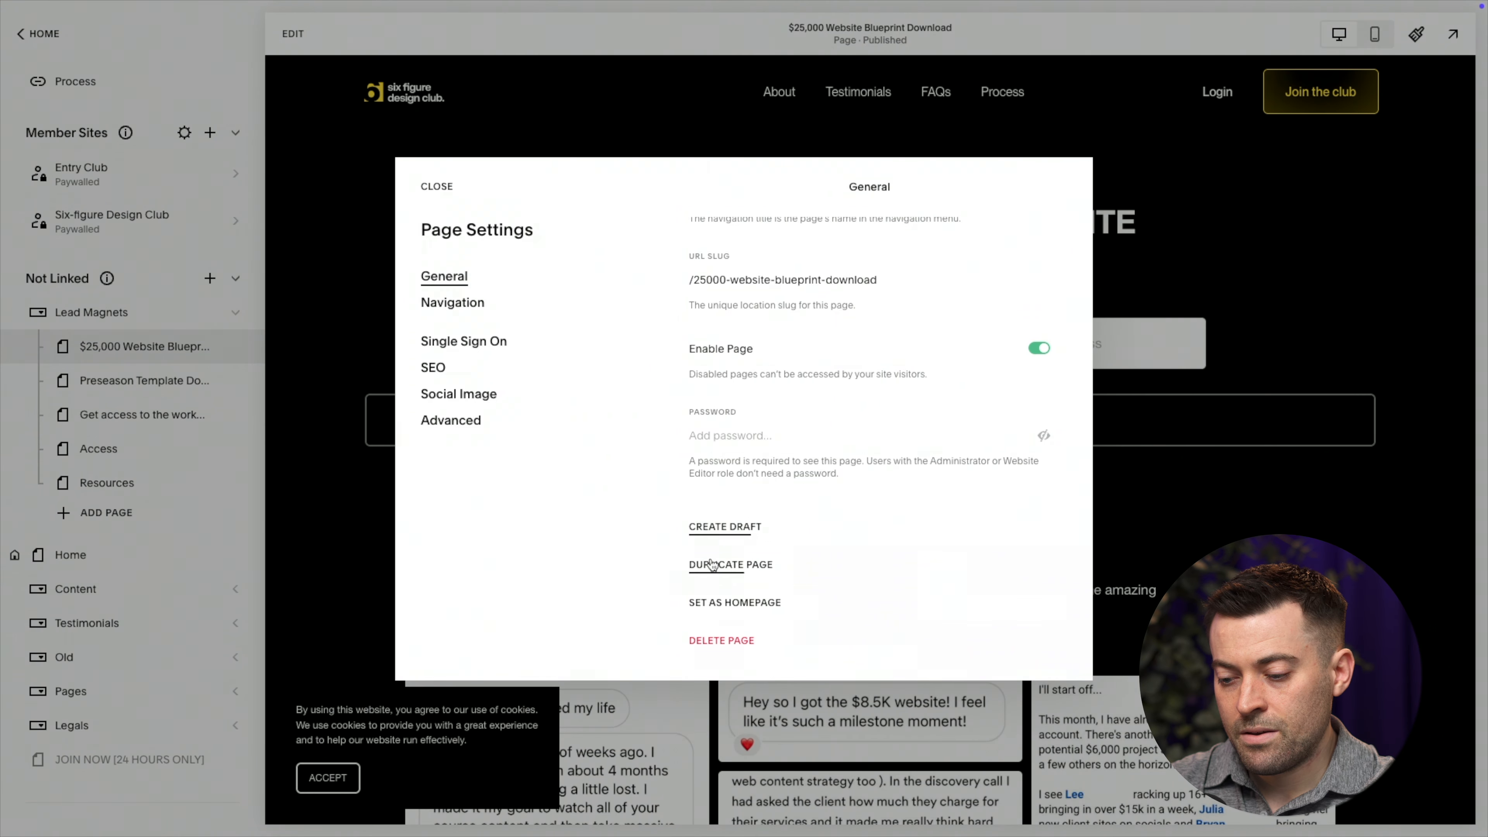
click(715, 565)
click(827, 457)
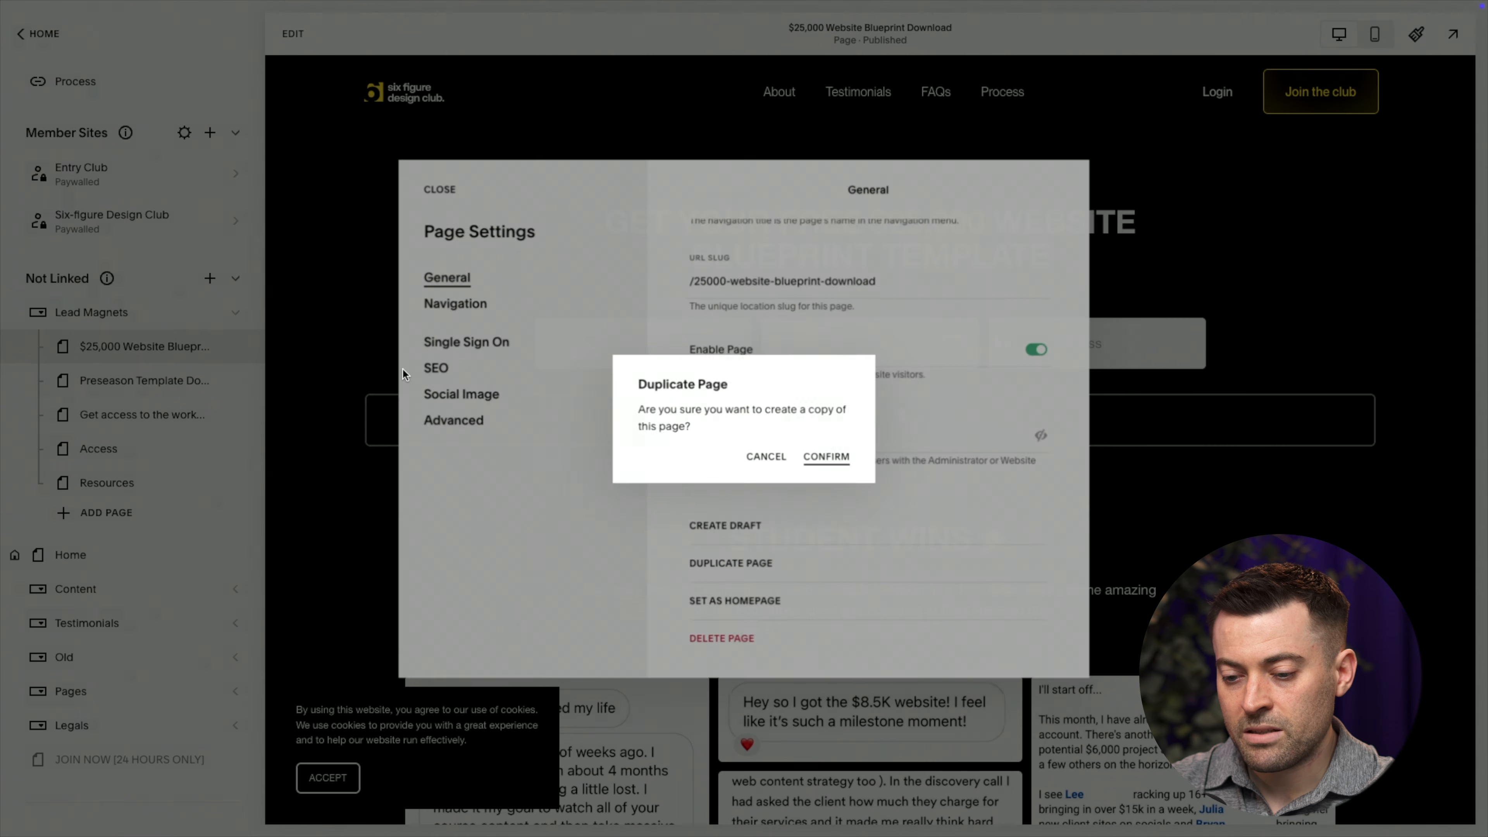
text(Ex)
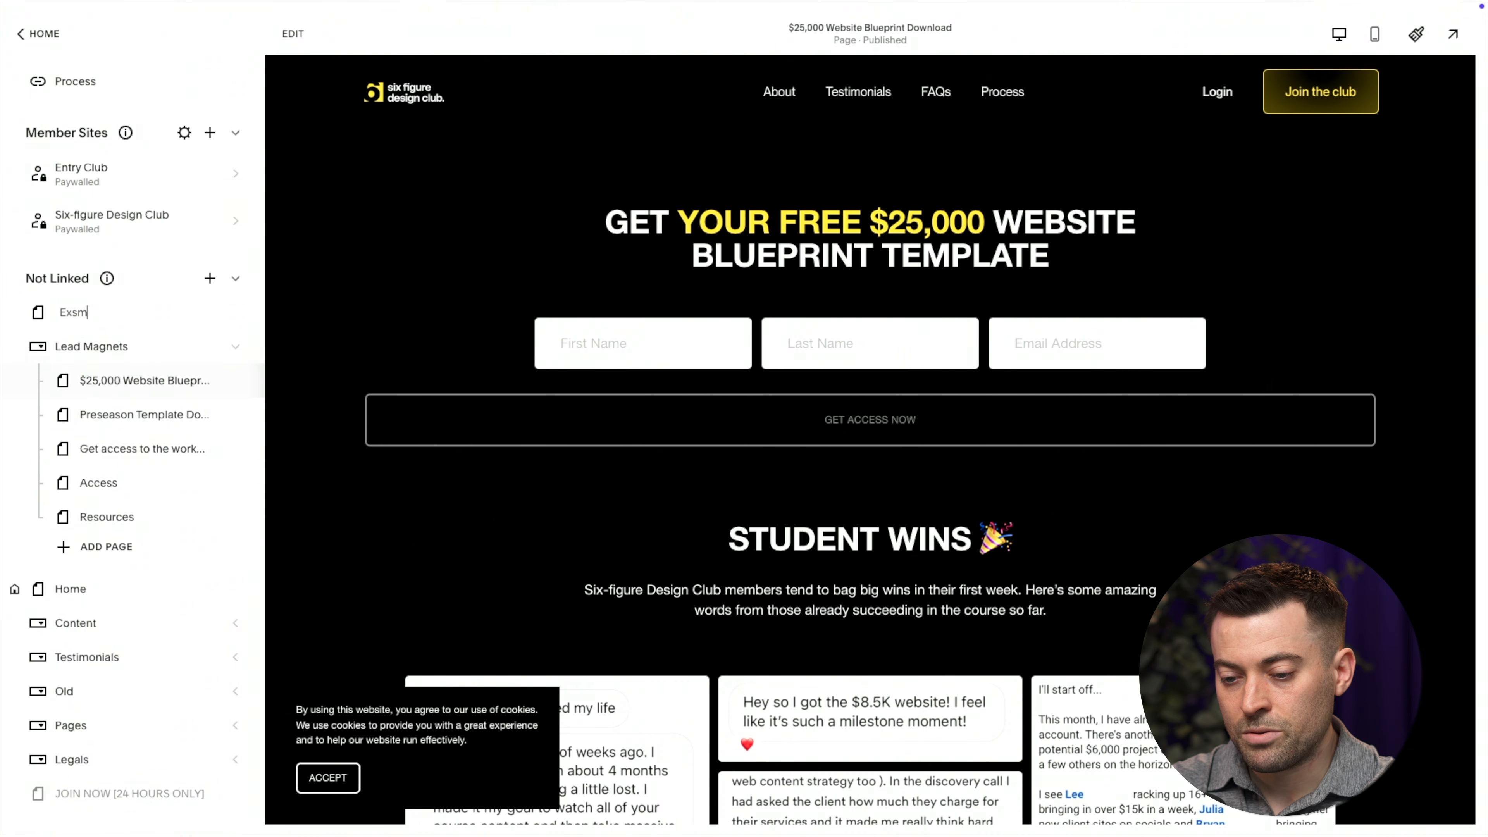
text(ample Lea)
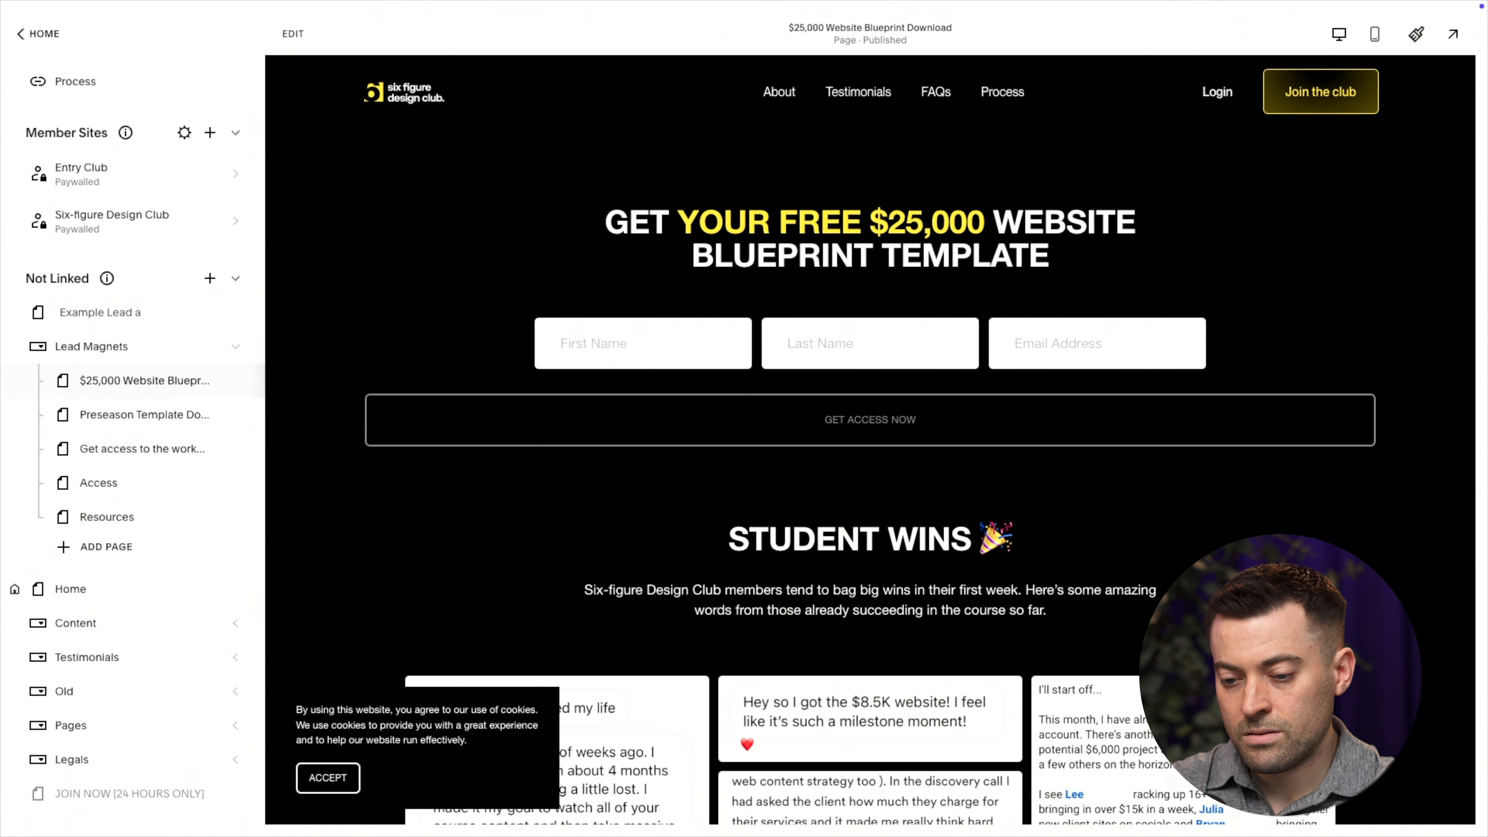
text(d Magnet)
key(Return)
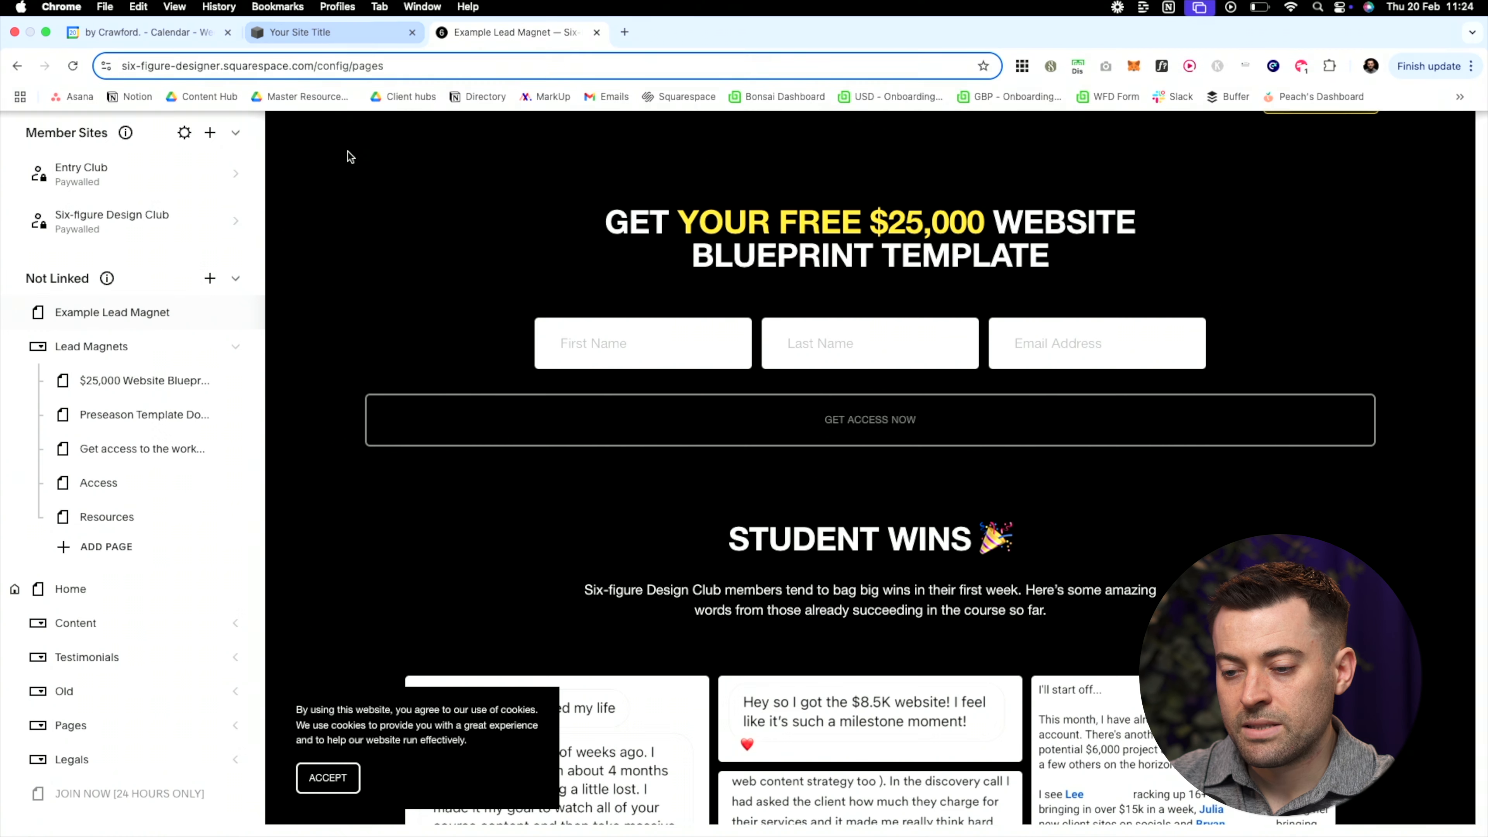
Delete the copied signup form block and make the hero section taller
click(293, 35)
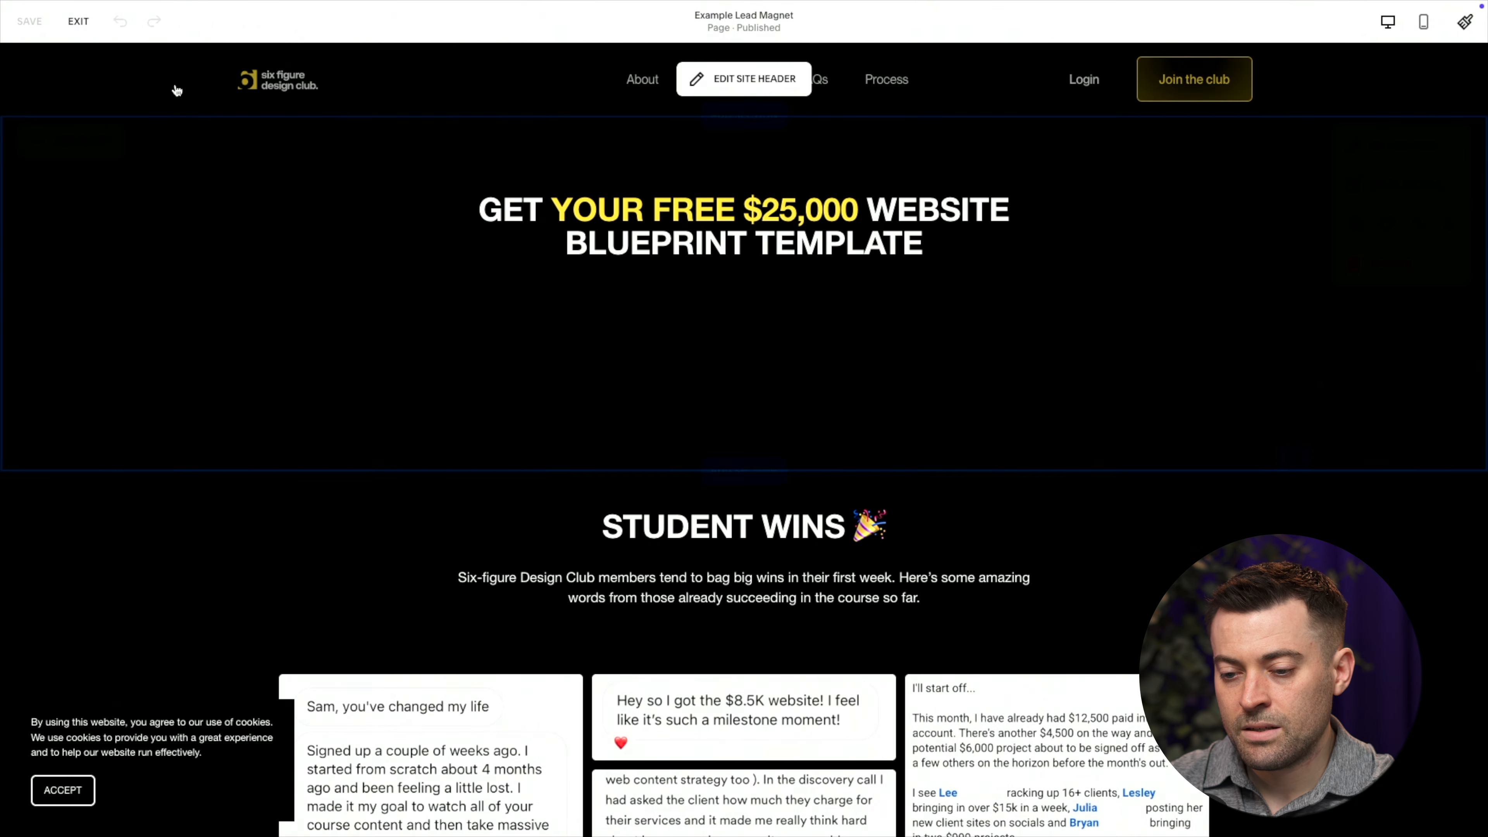
click(545, 359)
key(Delete)
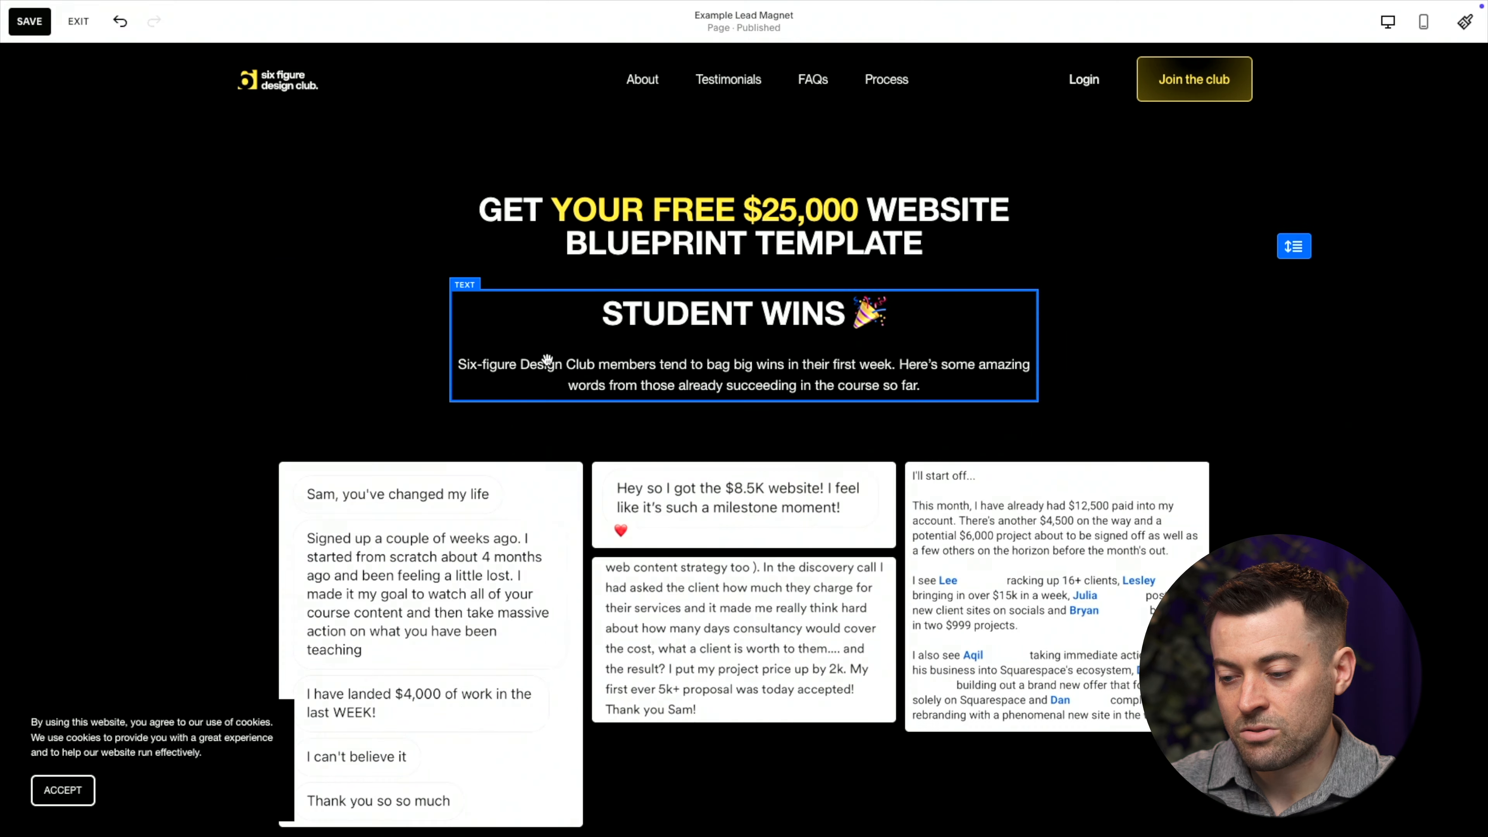
drag(1292, 240, 1289, 457)
Replace 'FREE $25,000' so the heading reads 'GET YOUR EXAMPLE WEBSITE BLUEPRINT TEMPLATE'
click(831, 209)
click(831, 208)
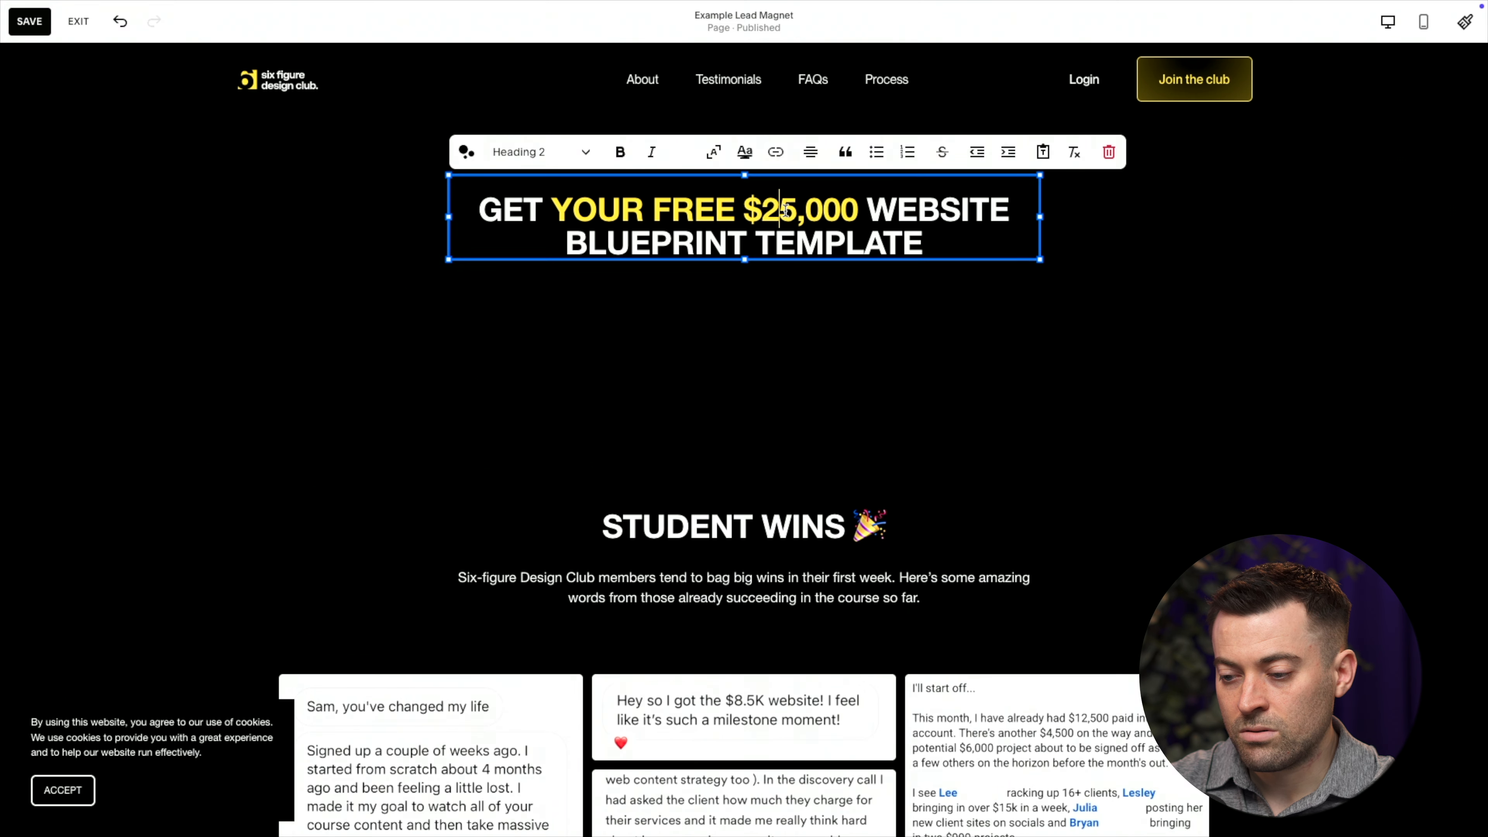
drag(832, 208, 656, 209)
text(EXMP)
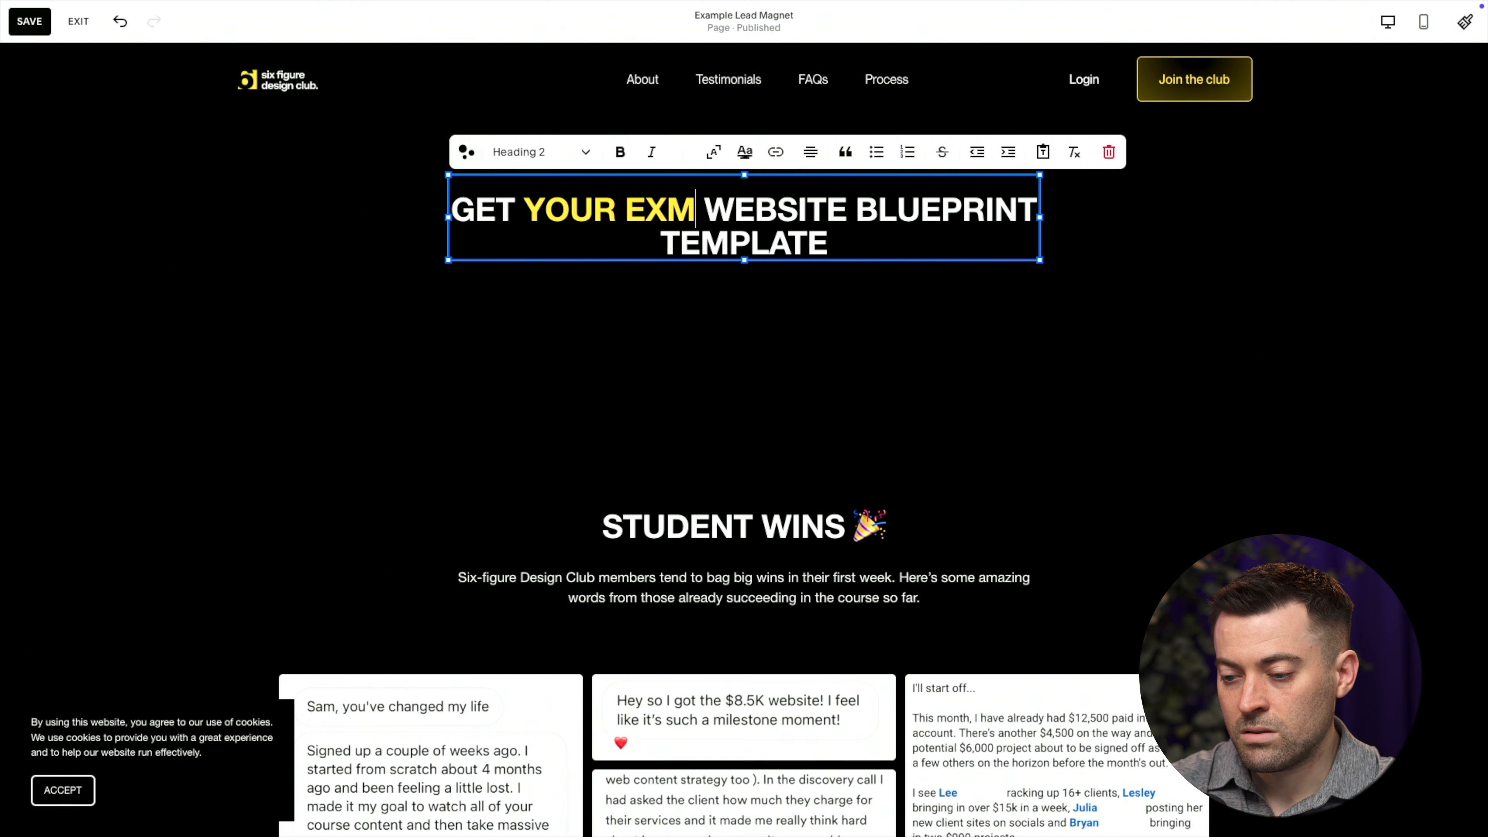
key(BackSpace)
key(BackSpace)
text(AMPLE)
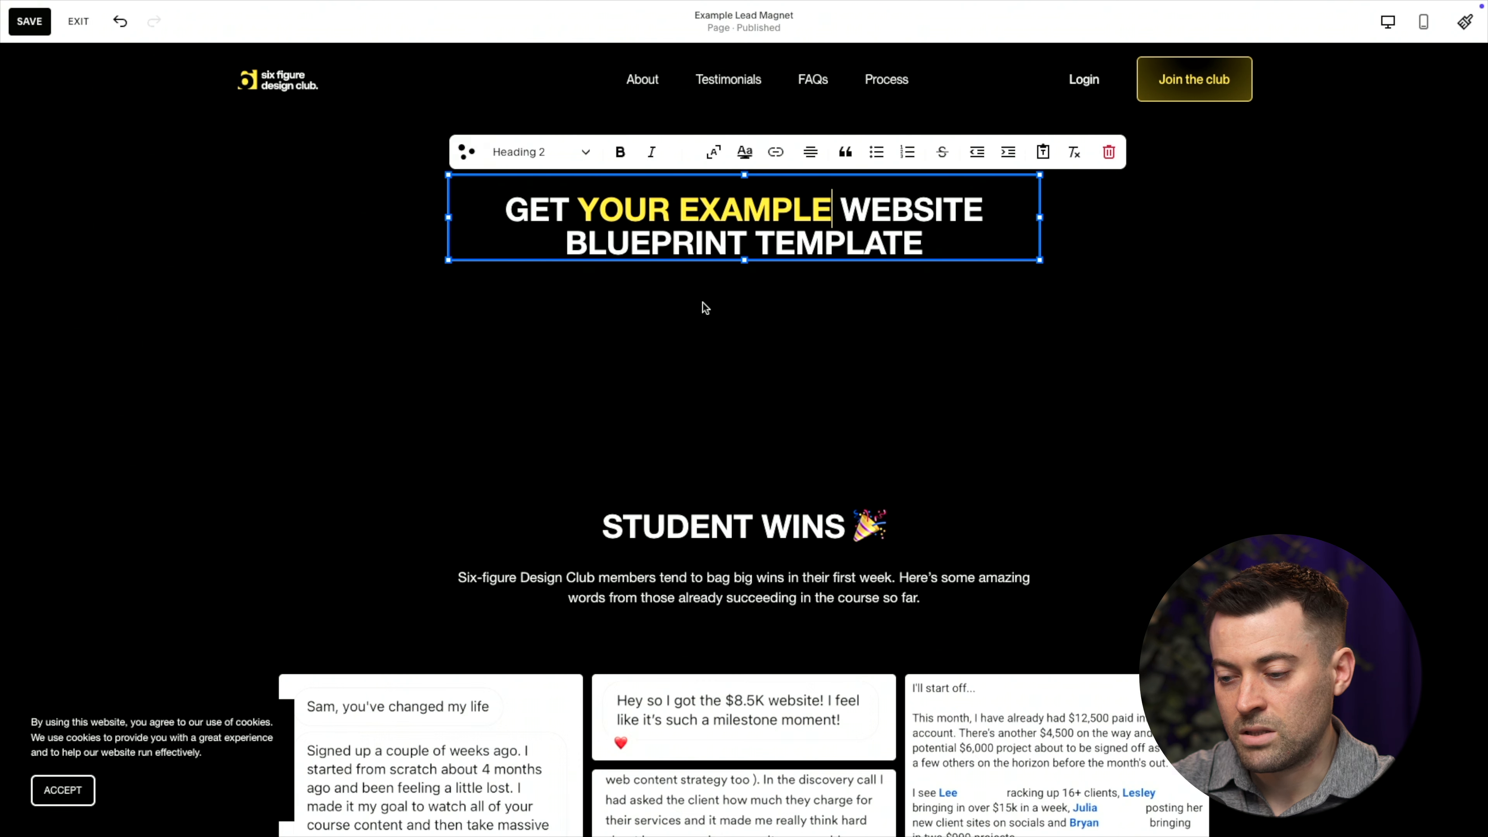
click(401, 256)
click(76, 157)
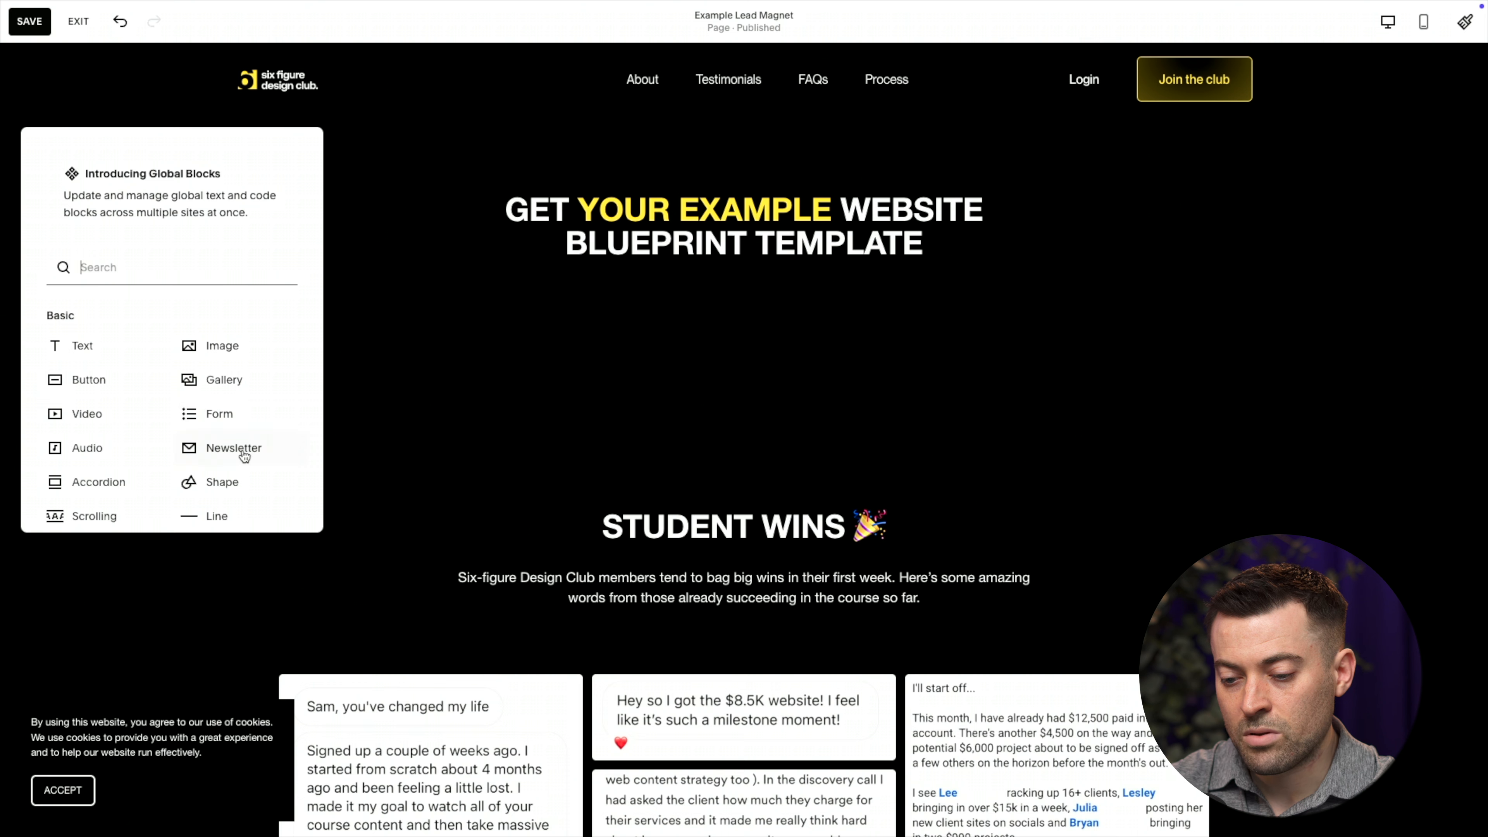
Insert a full-width newsletter block and rename its form to Example Form
click(241, 448)
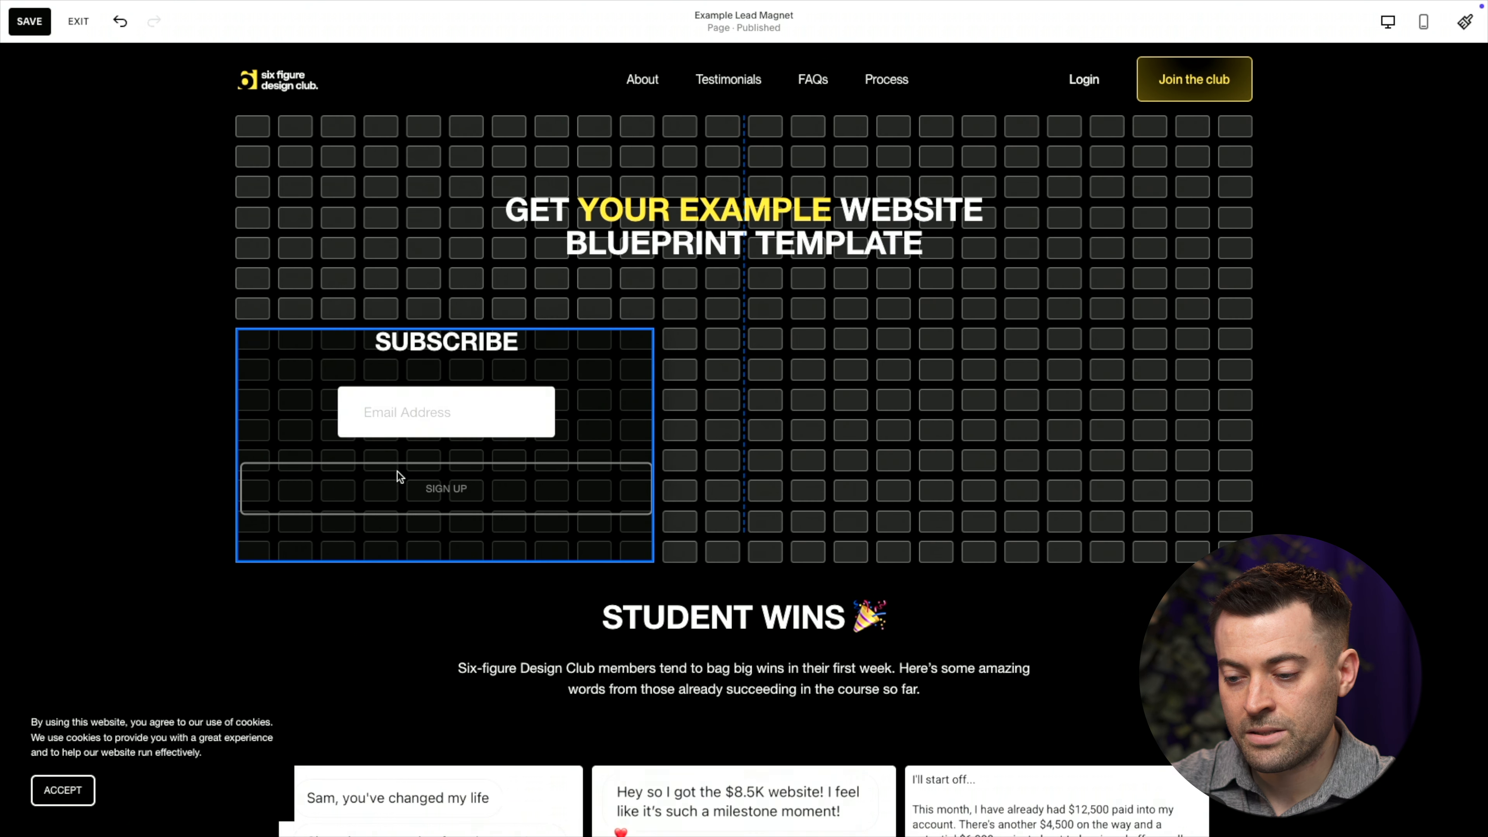
drag(653, 444, 1253, 450)
drag(1060, 460, 1060, 430)
double_click(860, 426)
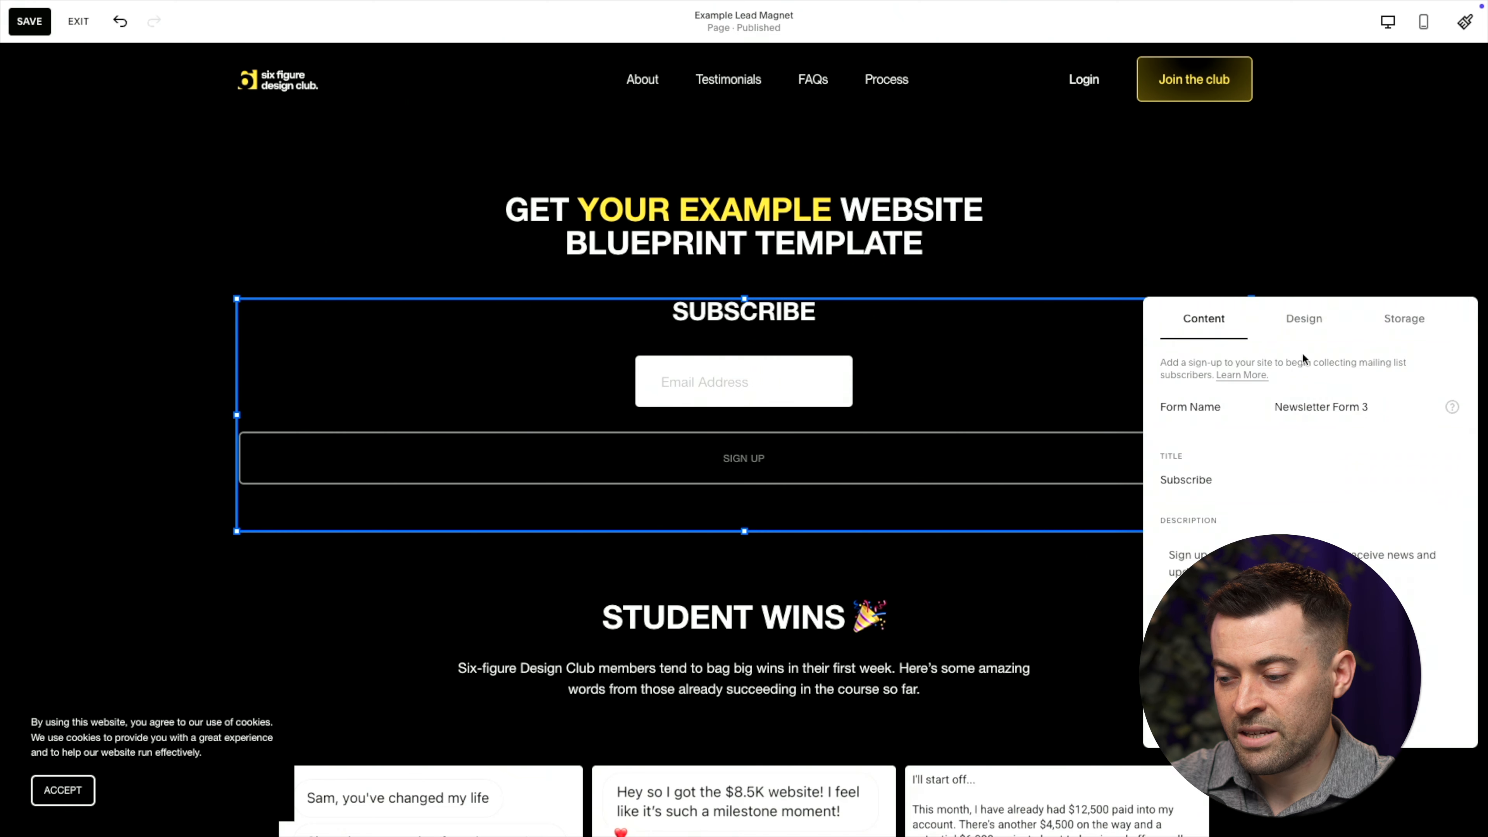
triple_click(1311, 405)
text(Exam)
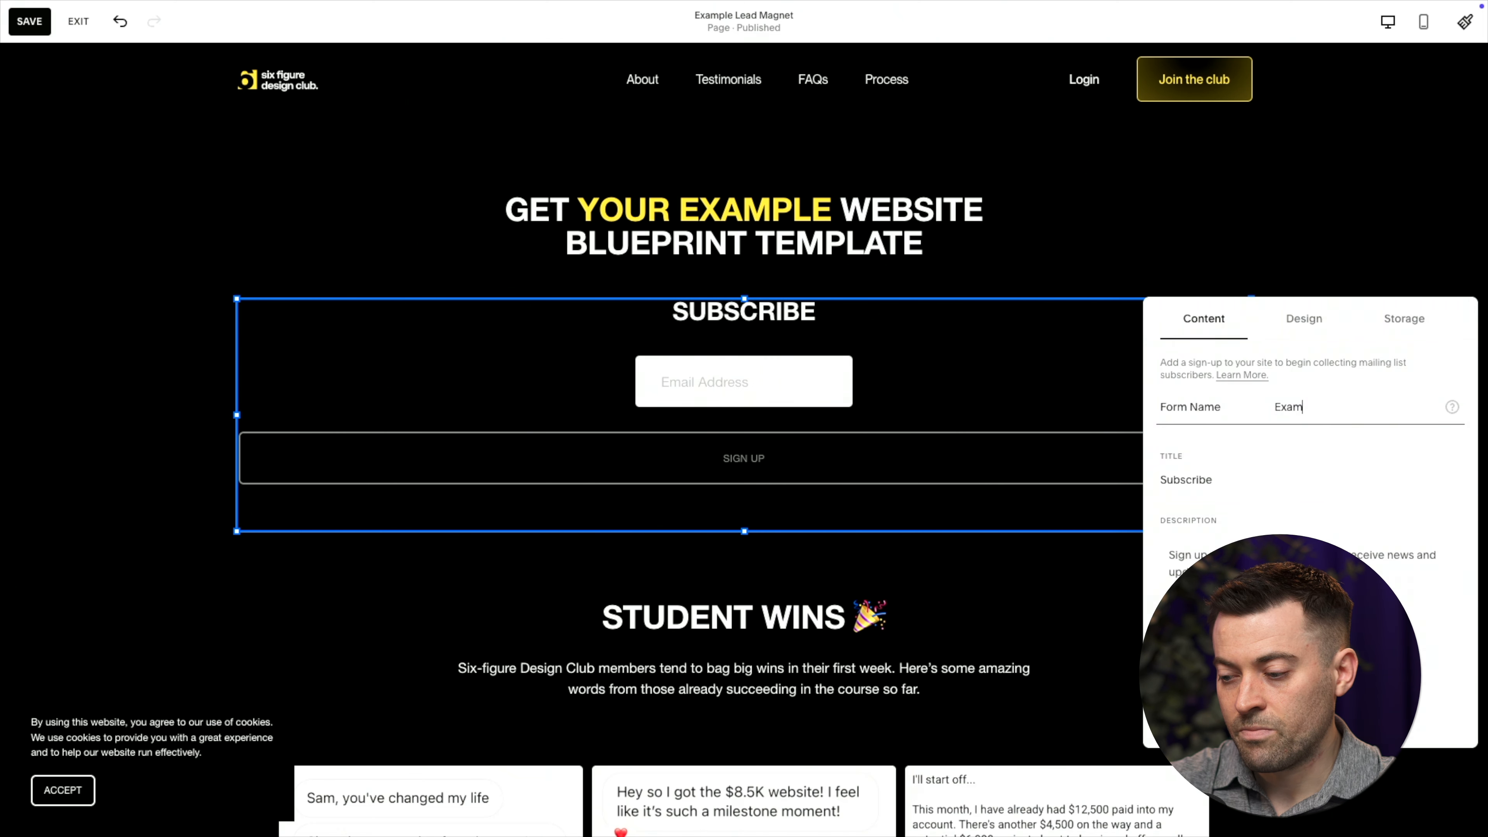
Clear the form's description and Subscribe title, and add first and last name fields
click(1217, 550)
key(ctrl+a)
key(BackSpace)
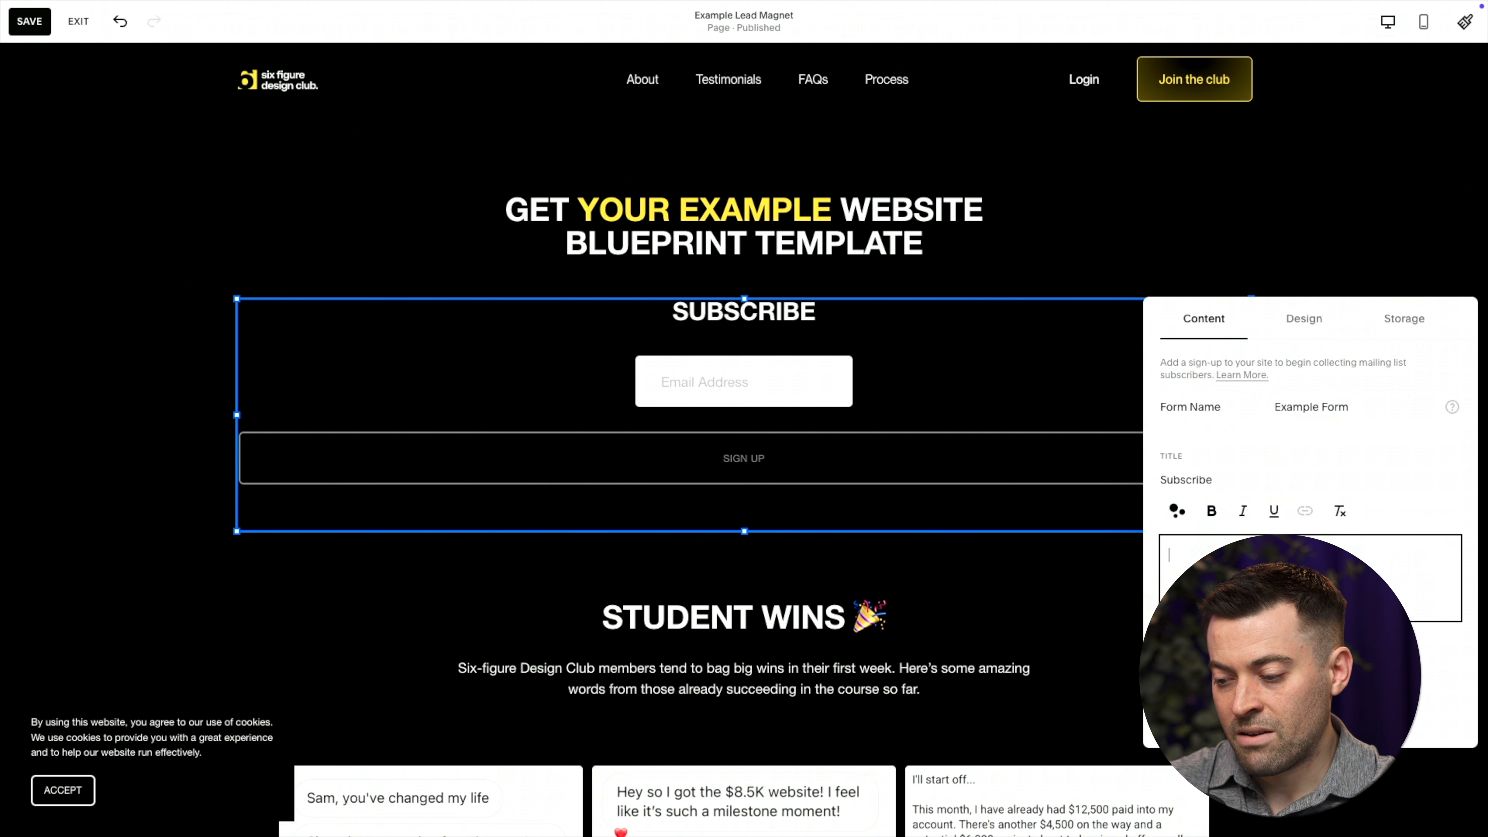
click(1223, 539)
scroll(1310, 551, down, 1)
click(1450, 657)
scroll(1266, 501, up, 5)
double_click(1229, 477)
key(BackSpace)
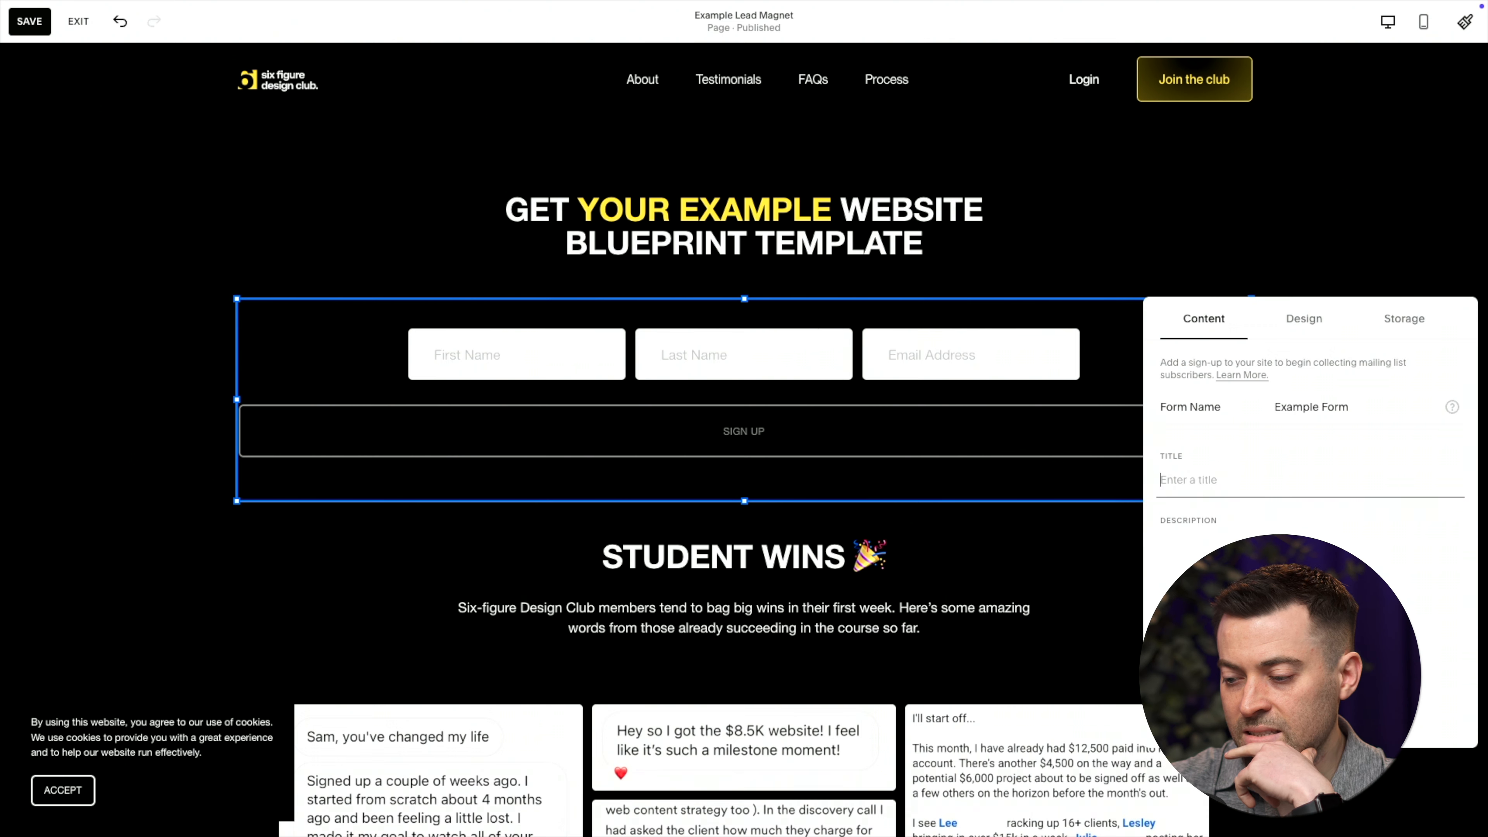
click(147, 391)
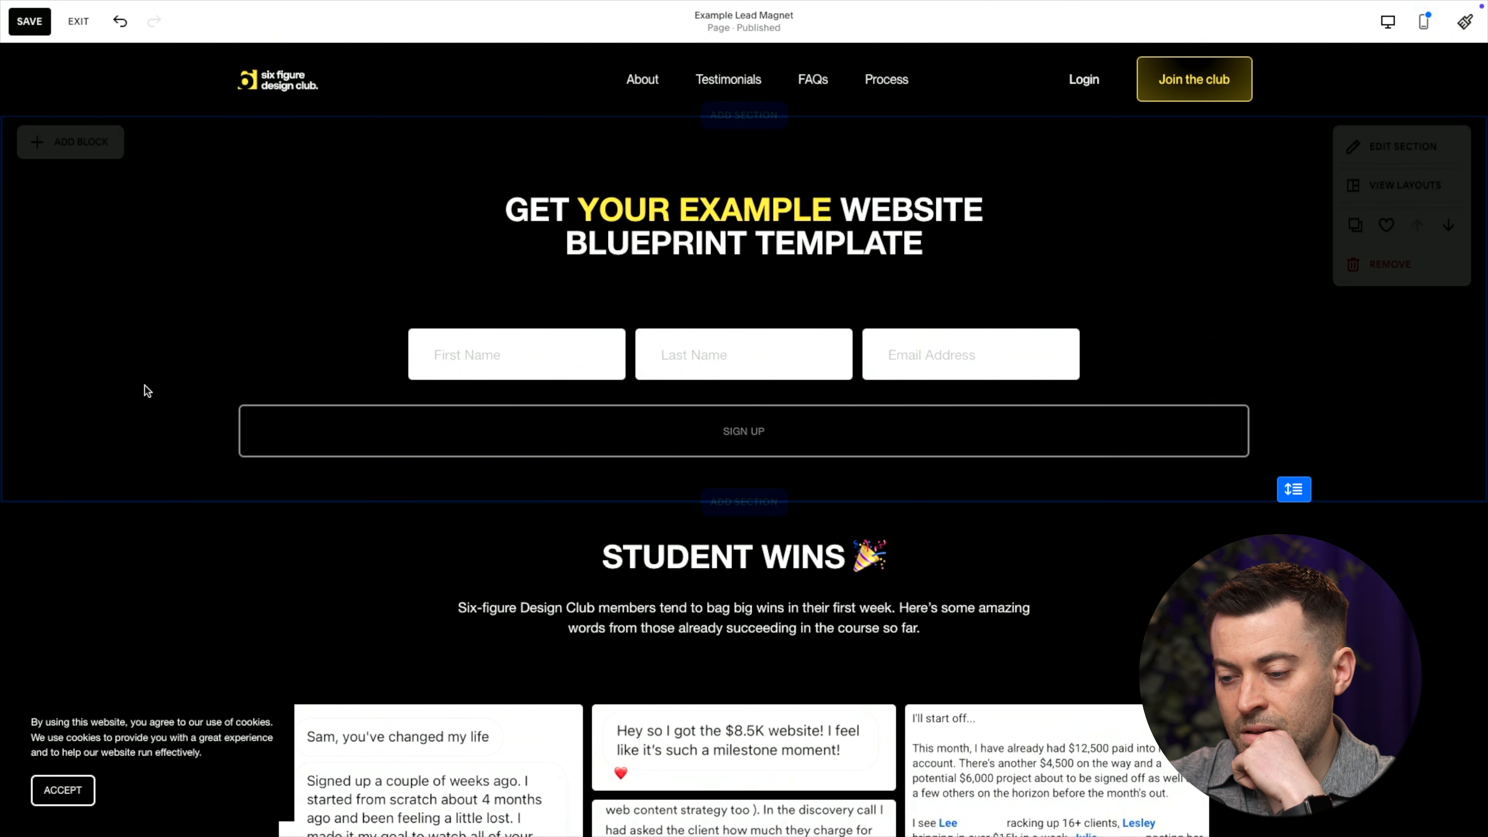
double_click(810, 423)
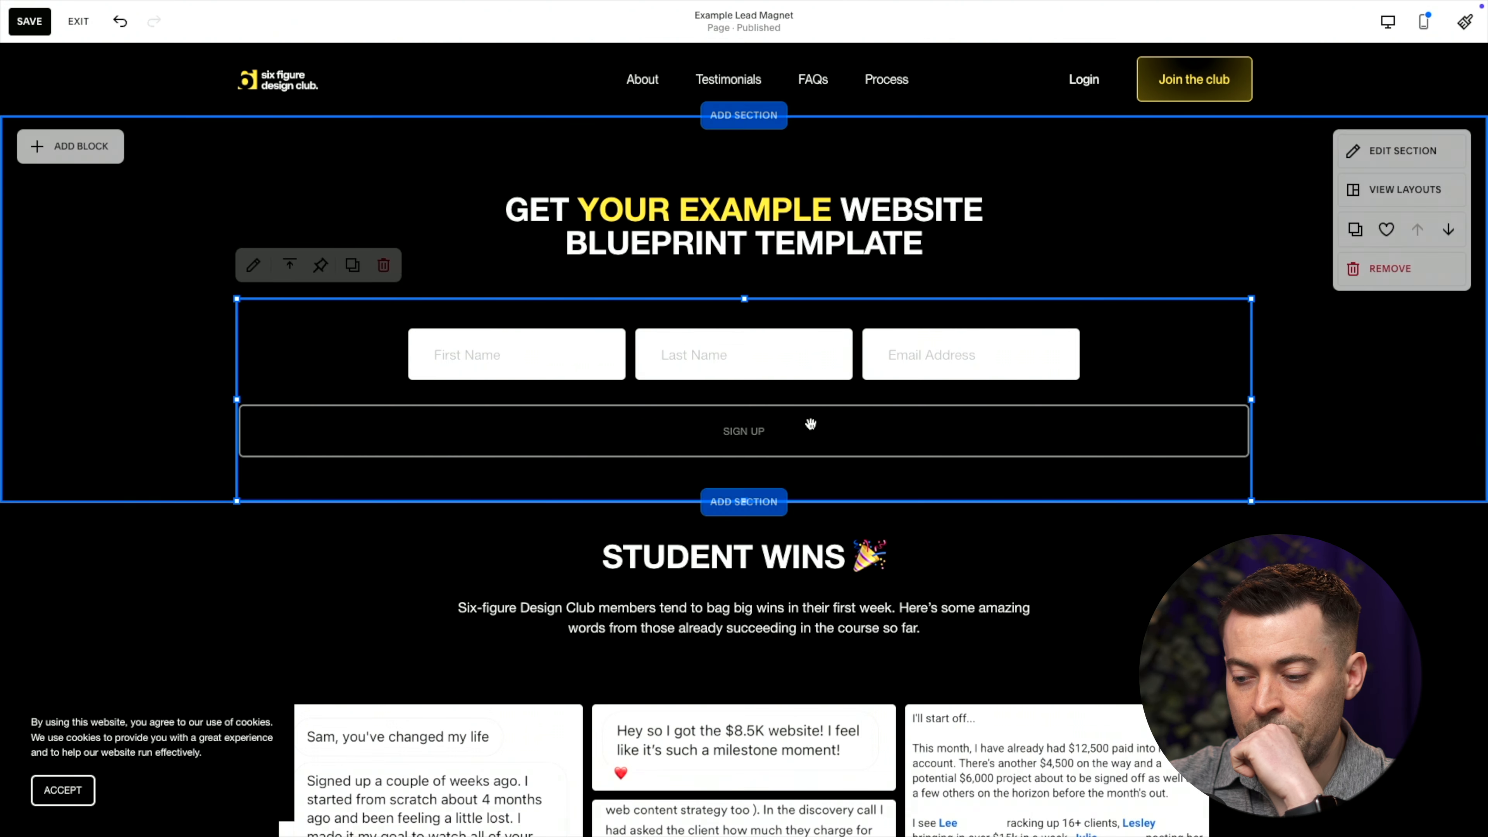
Store form signups in the Example Lead Magnet mailing list and save the page
click(1399, 326)
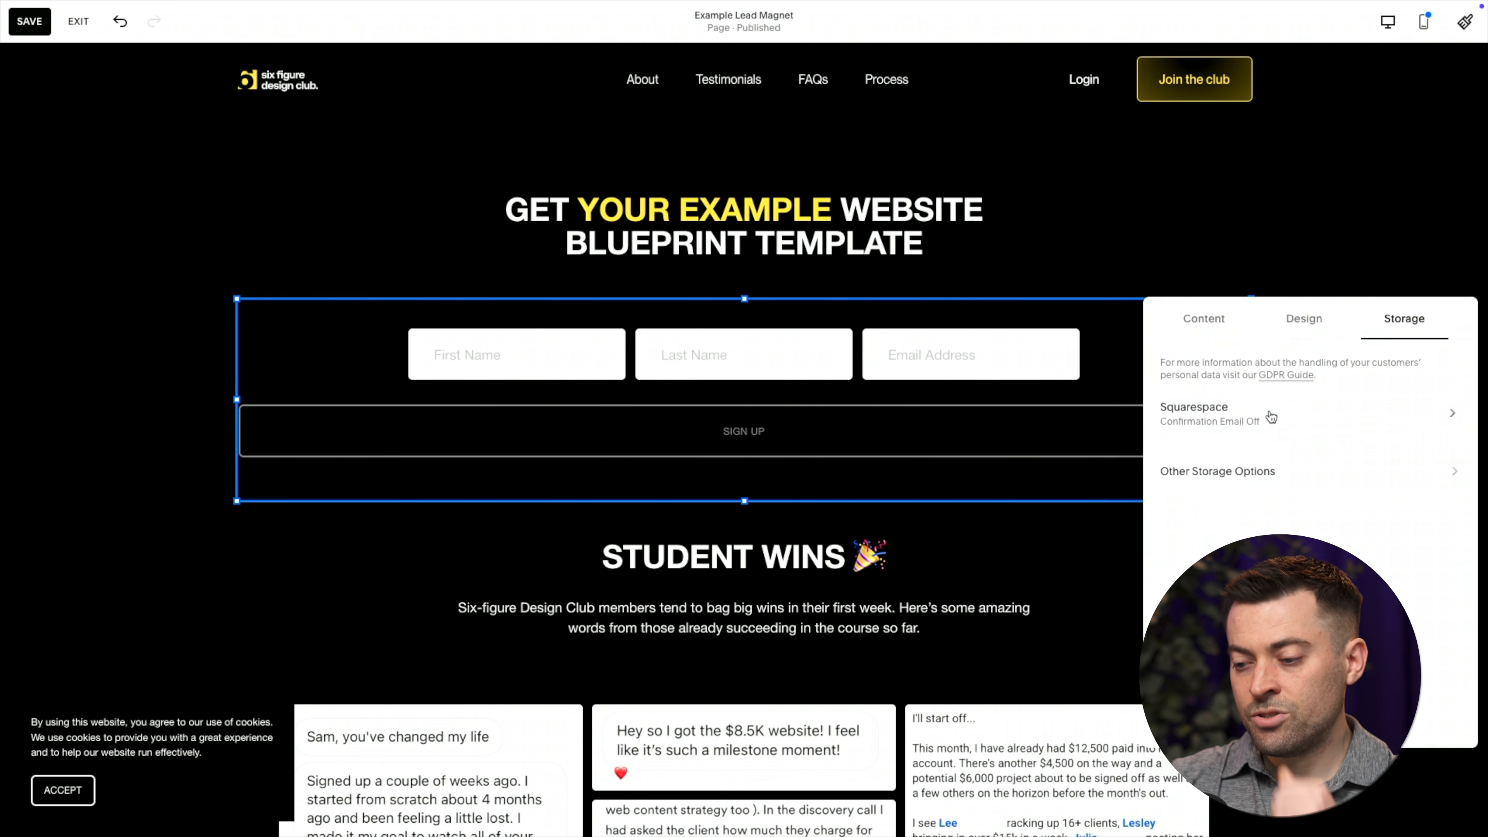
click(1265, 421)
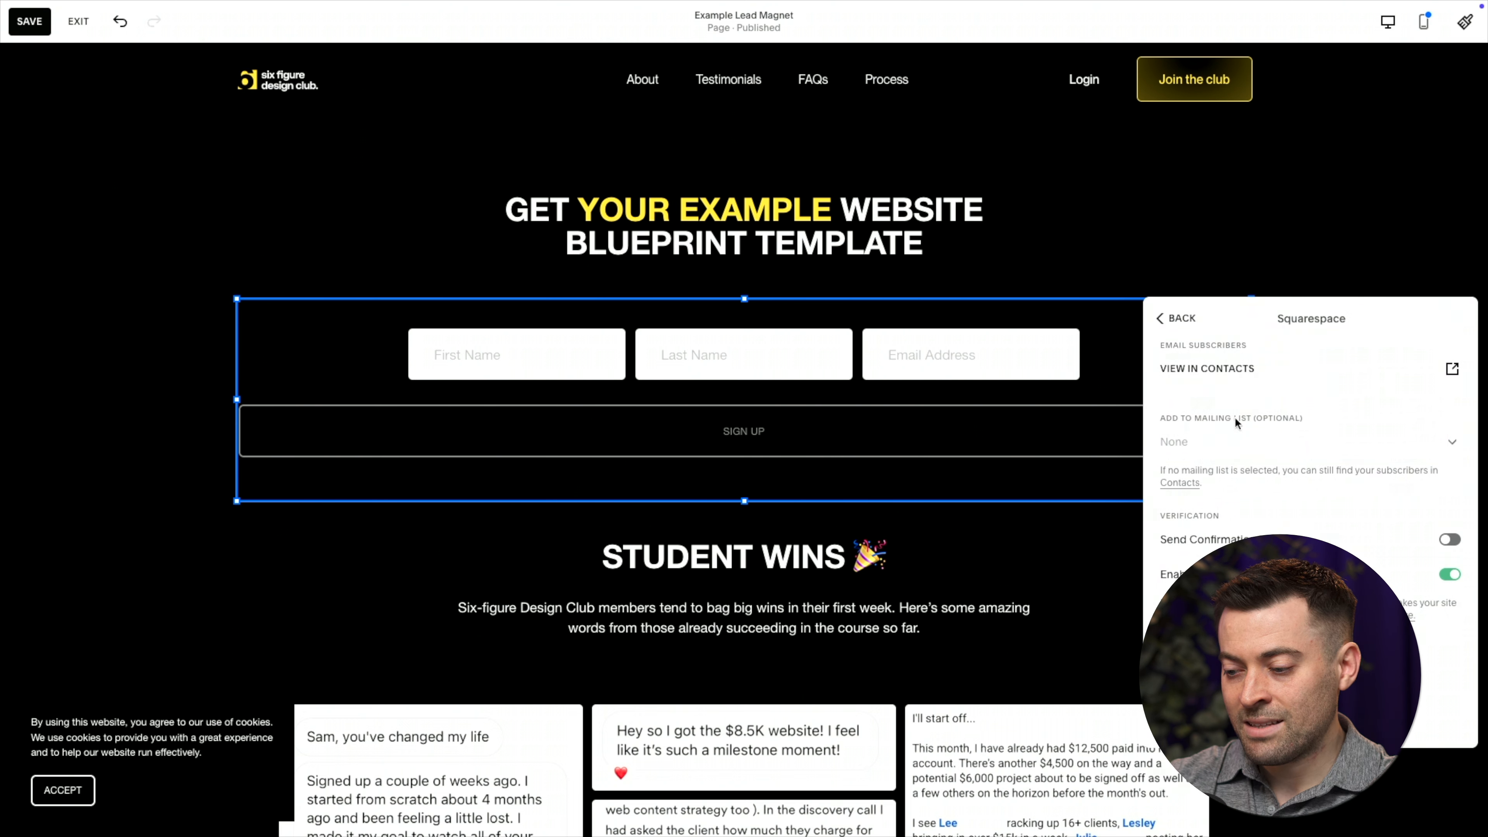
click(1238, 446)
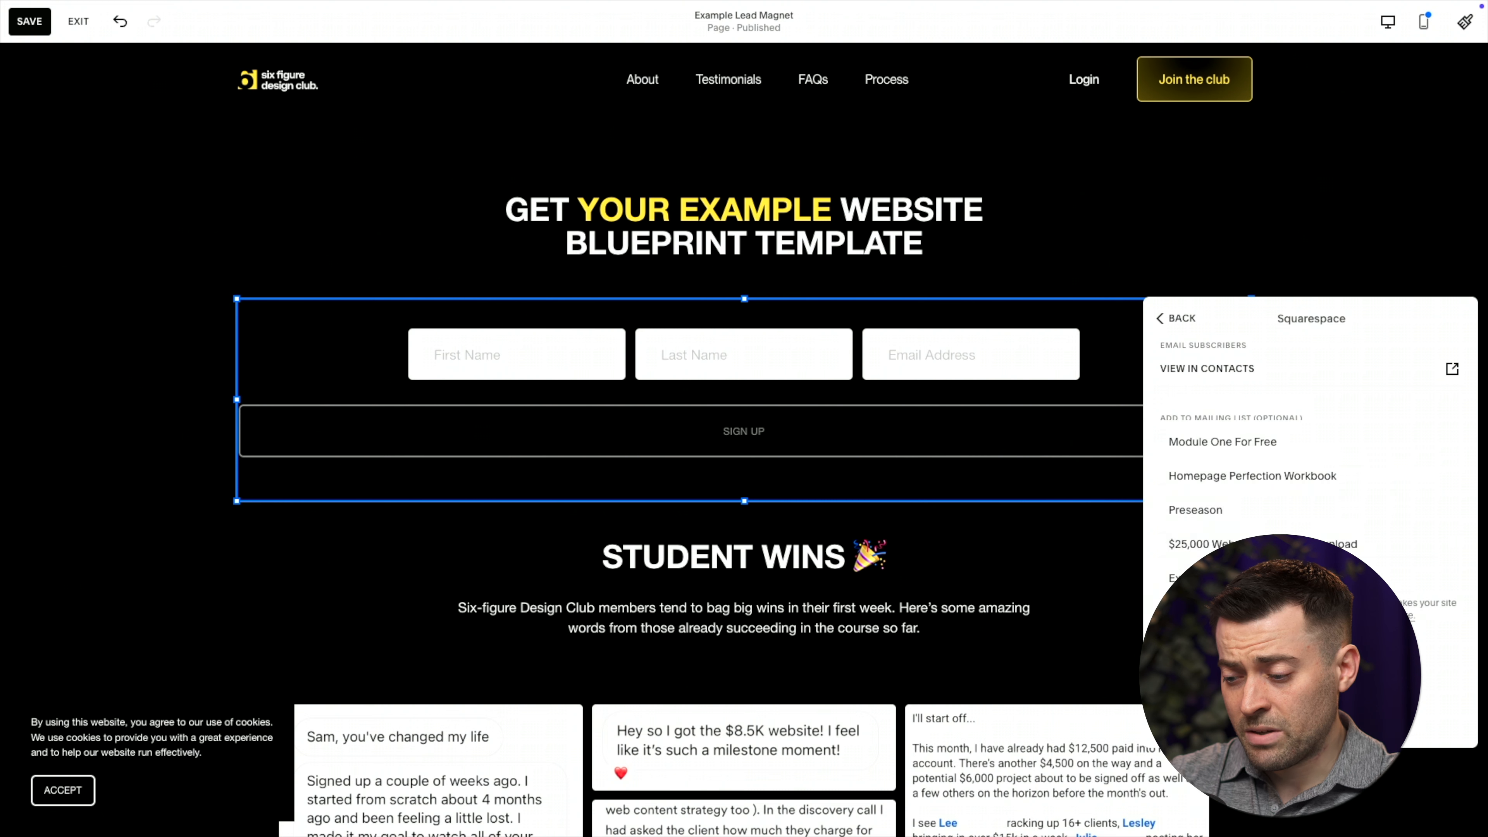
click(1242, 578)
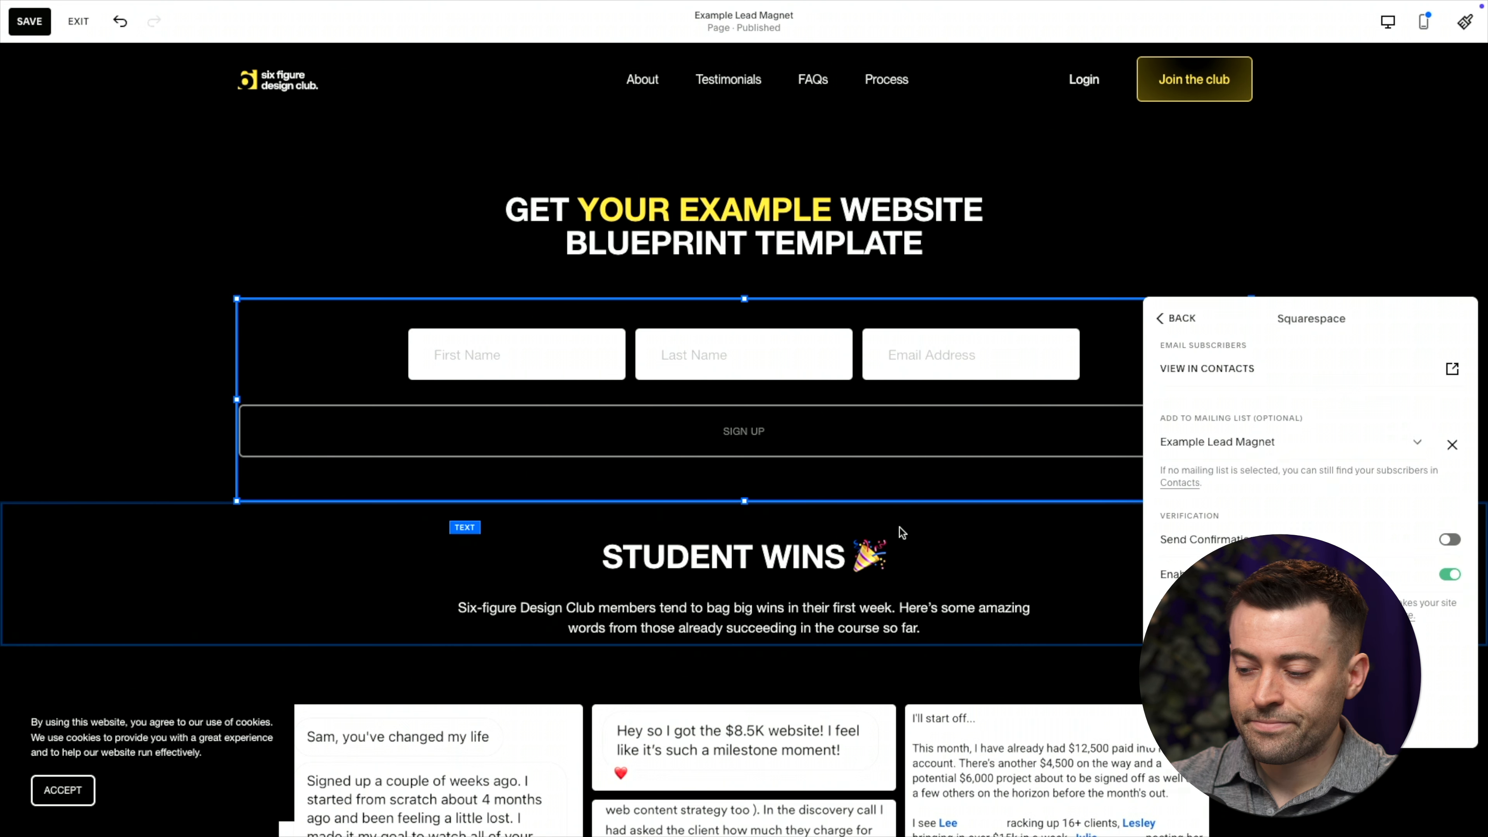
click(29, 21)
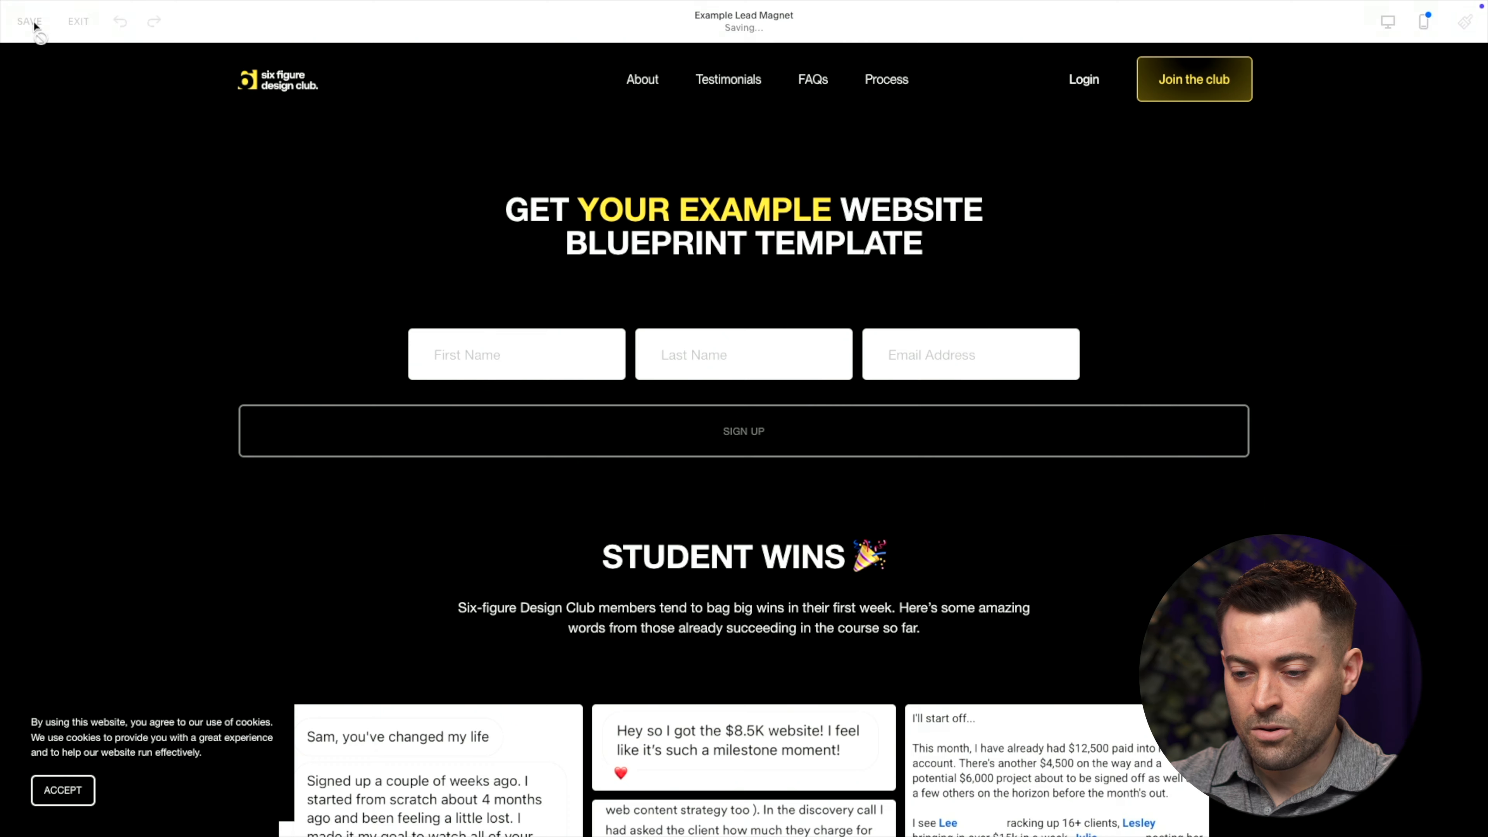
click(79, 24)
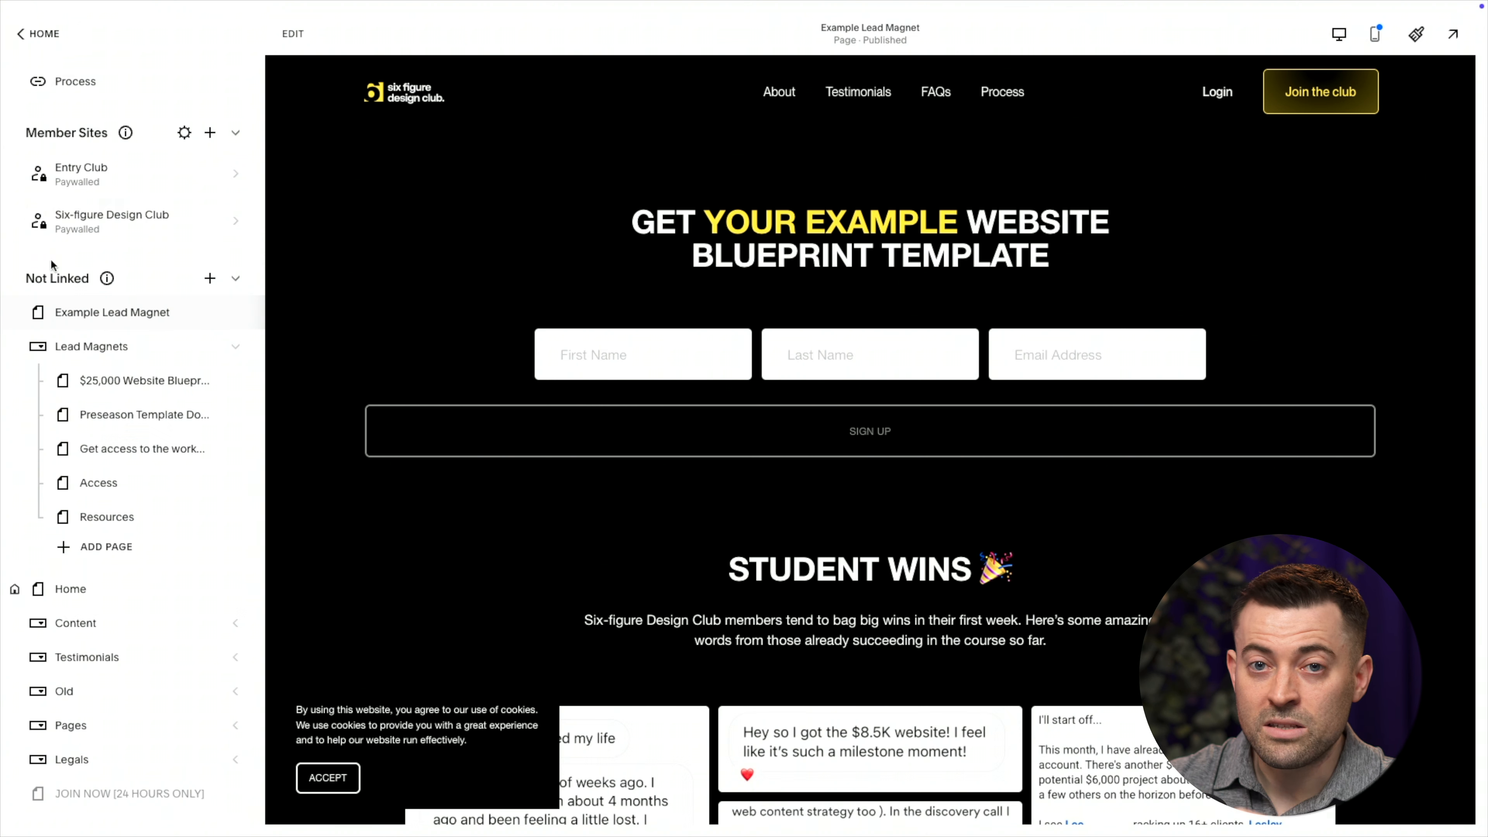
Open the Subscriber Activity automation from Marketing > Automations and begin editing its flow
click(37, 37)
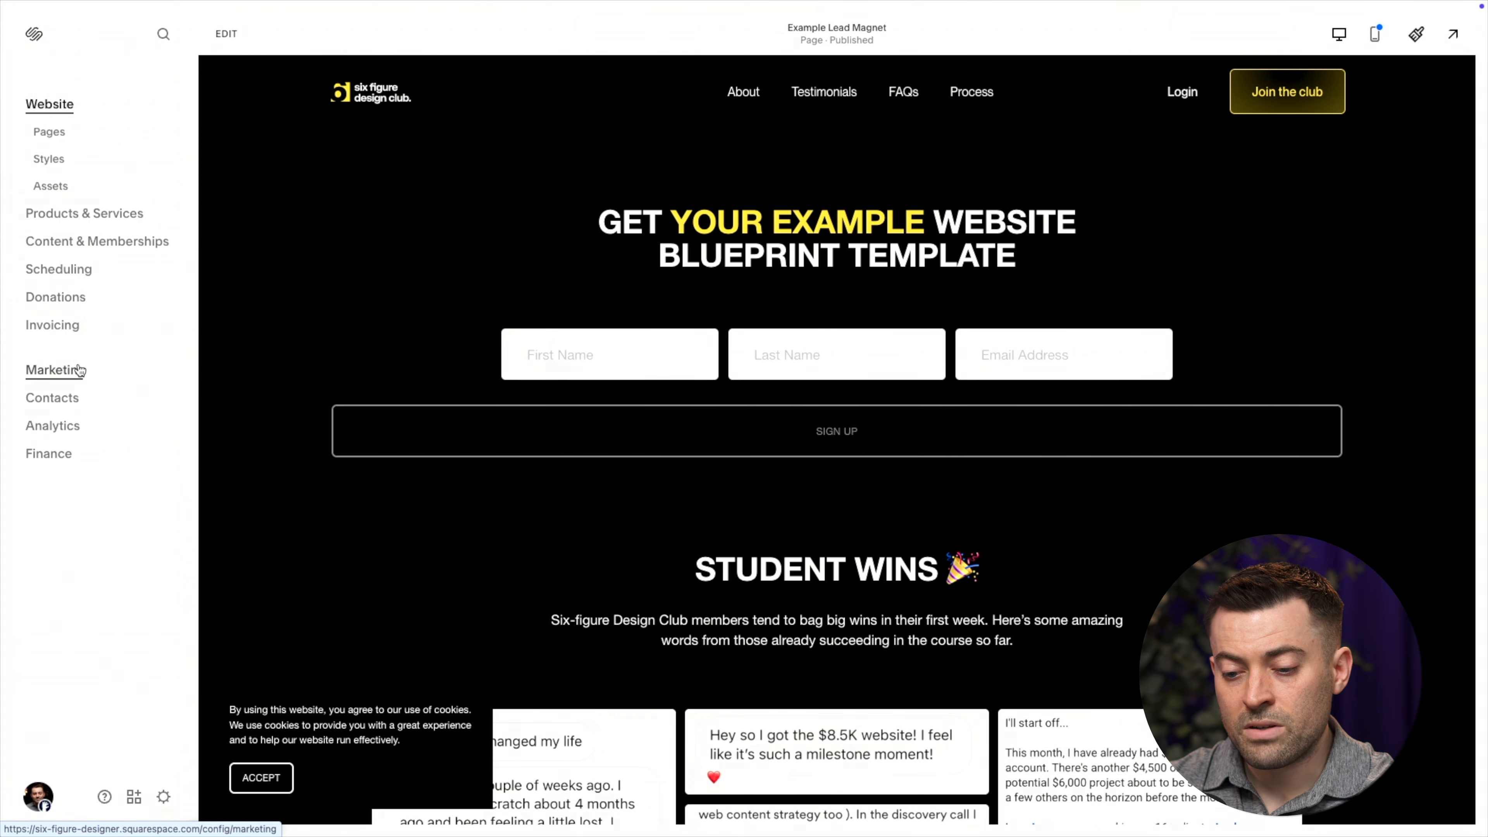
click(59, 370)
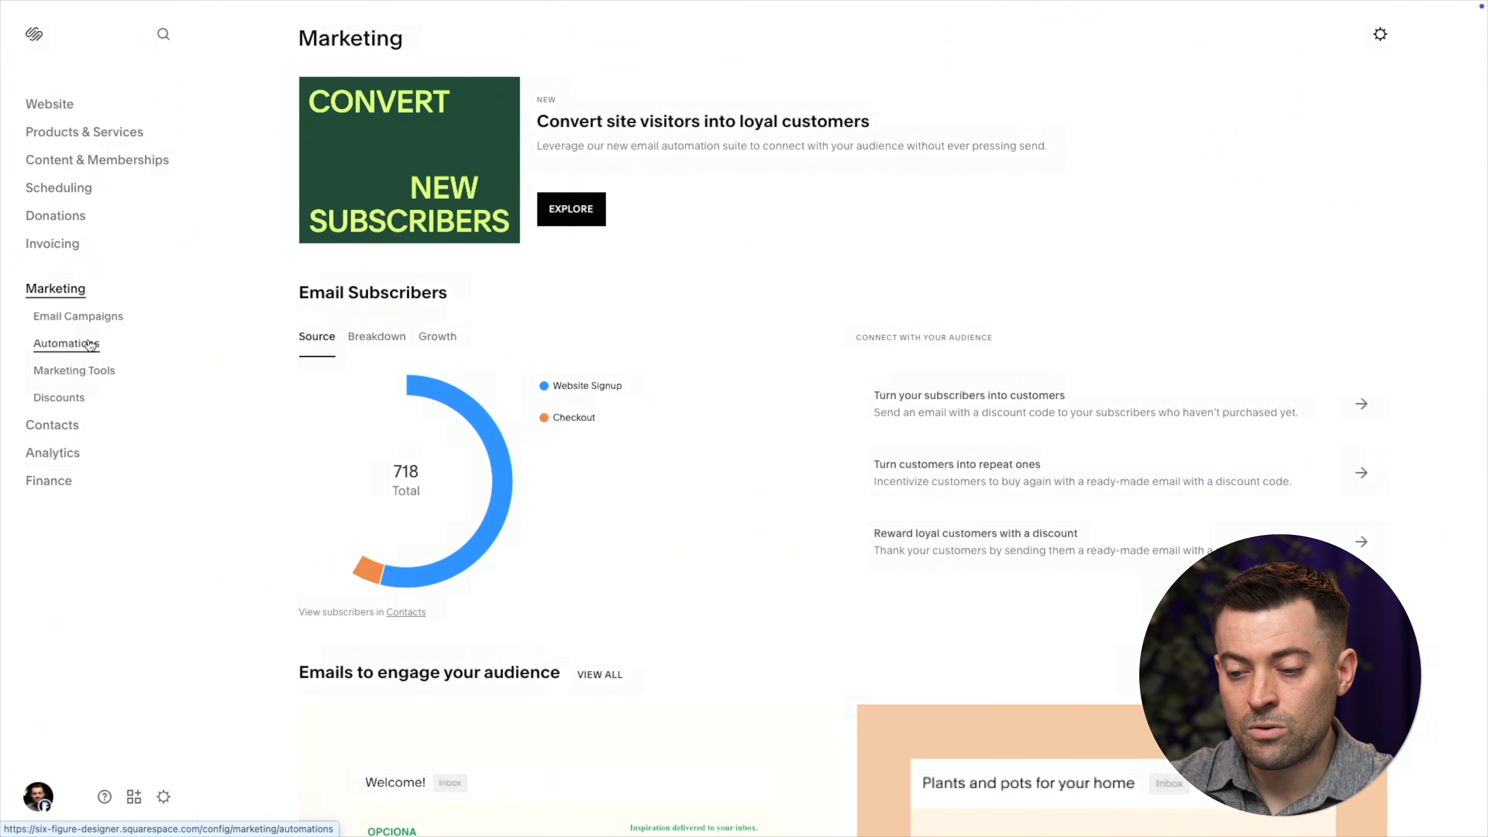
click(91, 344)
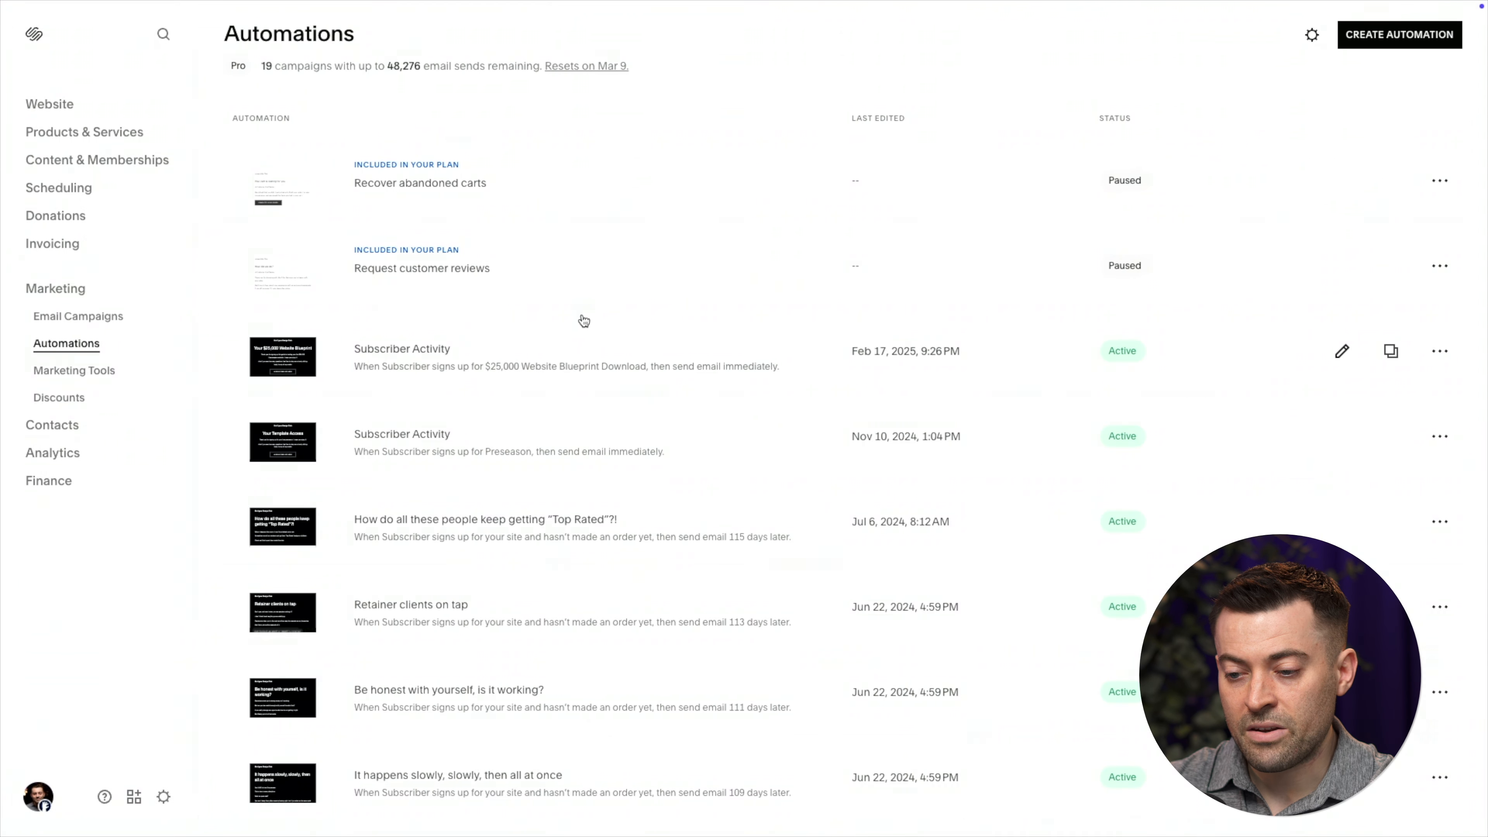
scroll(808, 422, down, 3)
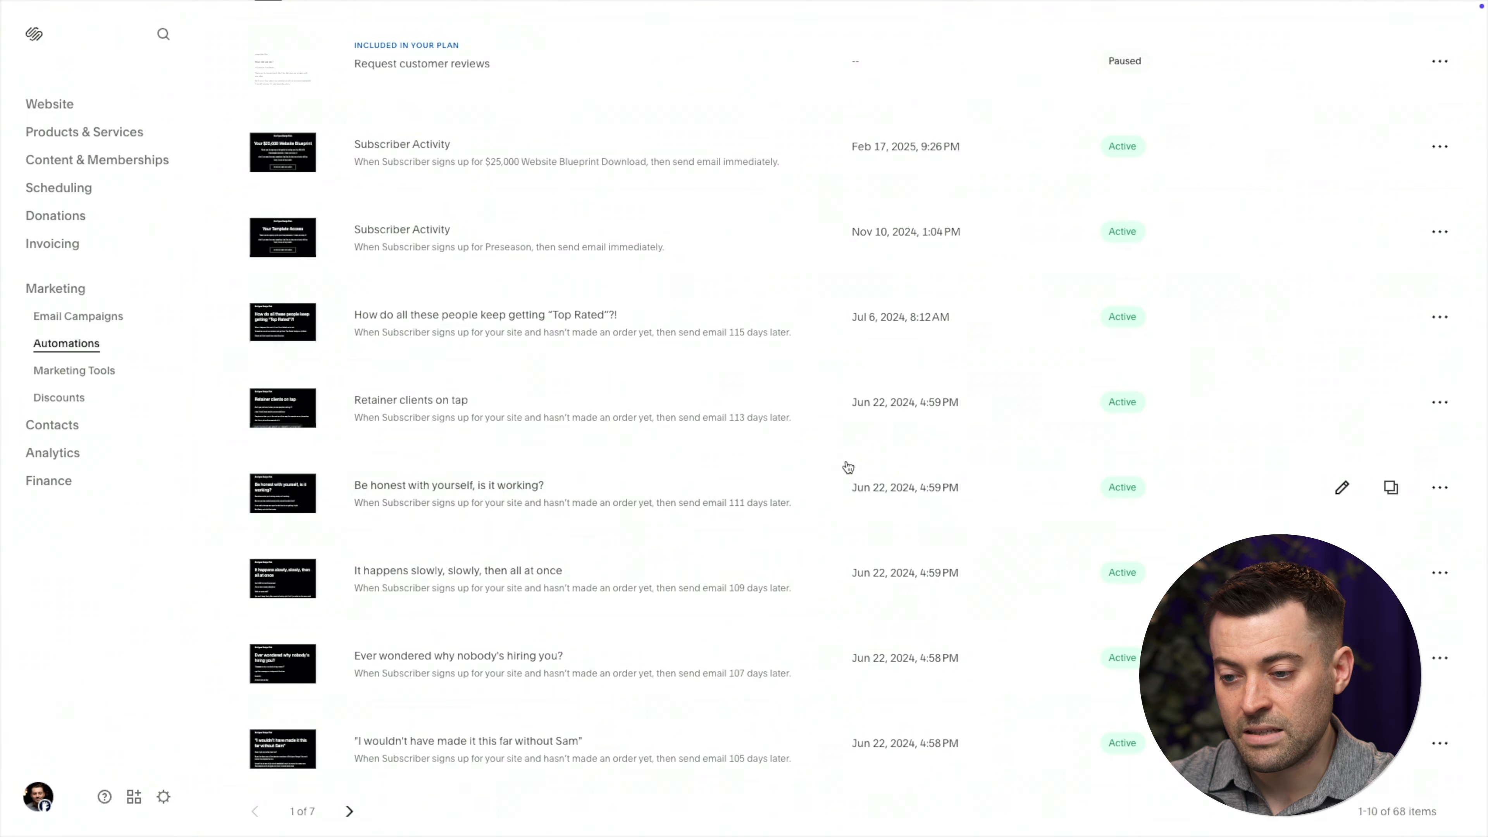
scroll(844, 469, up, 3)
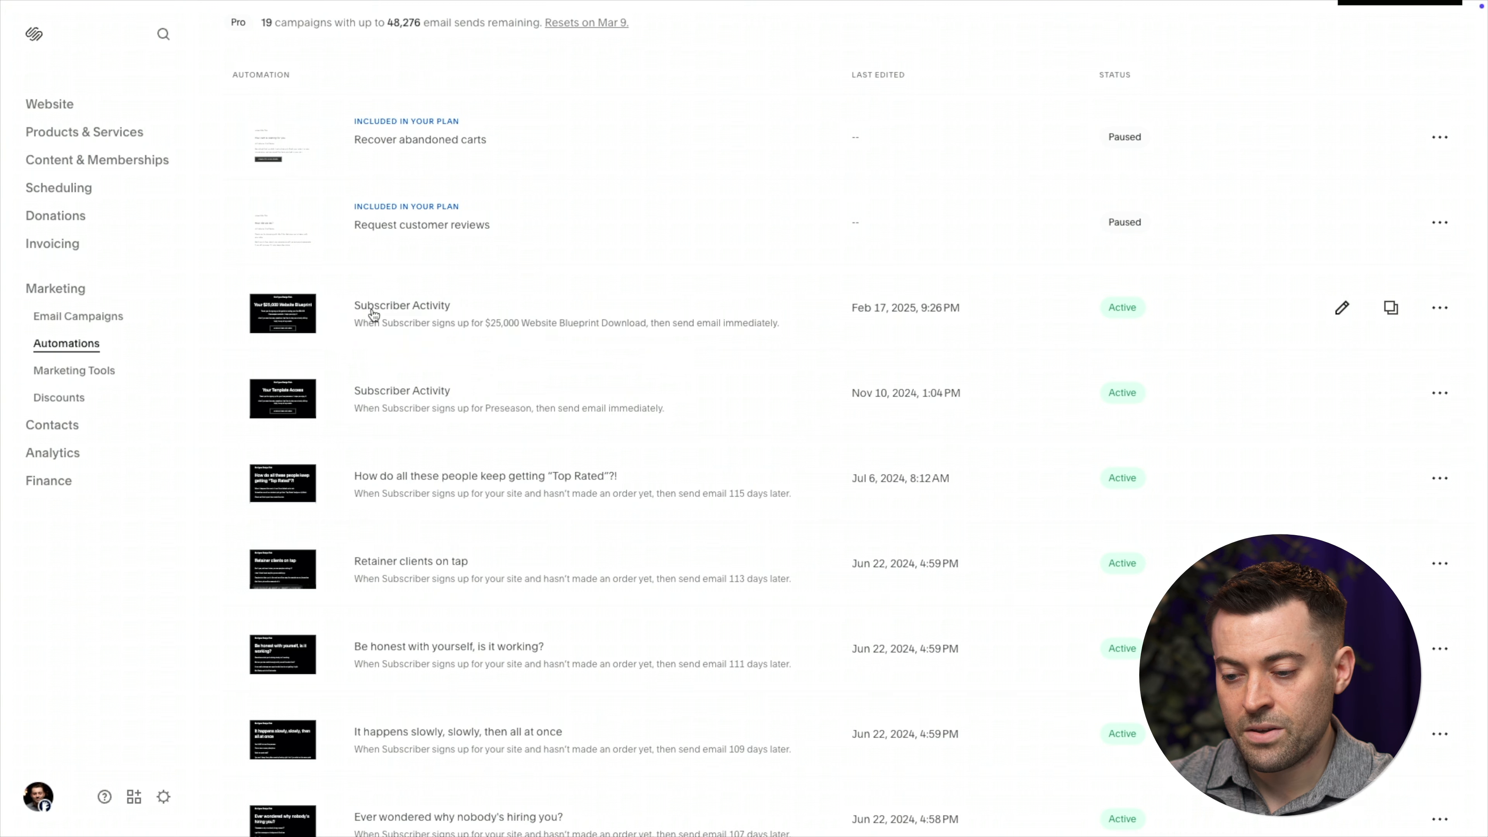
click(421, 329)
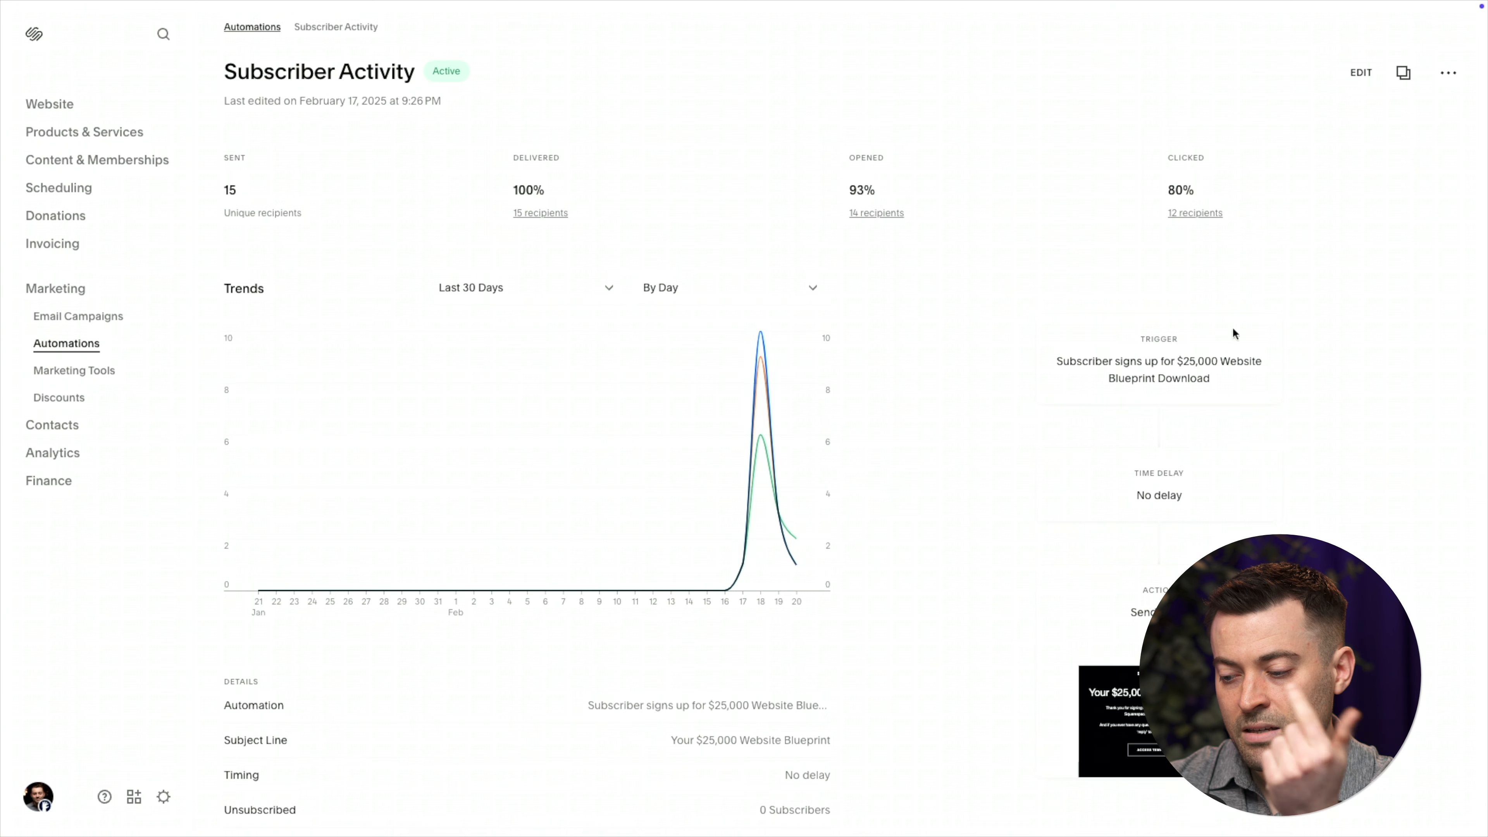
click(874, 518)
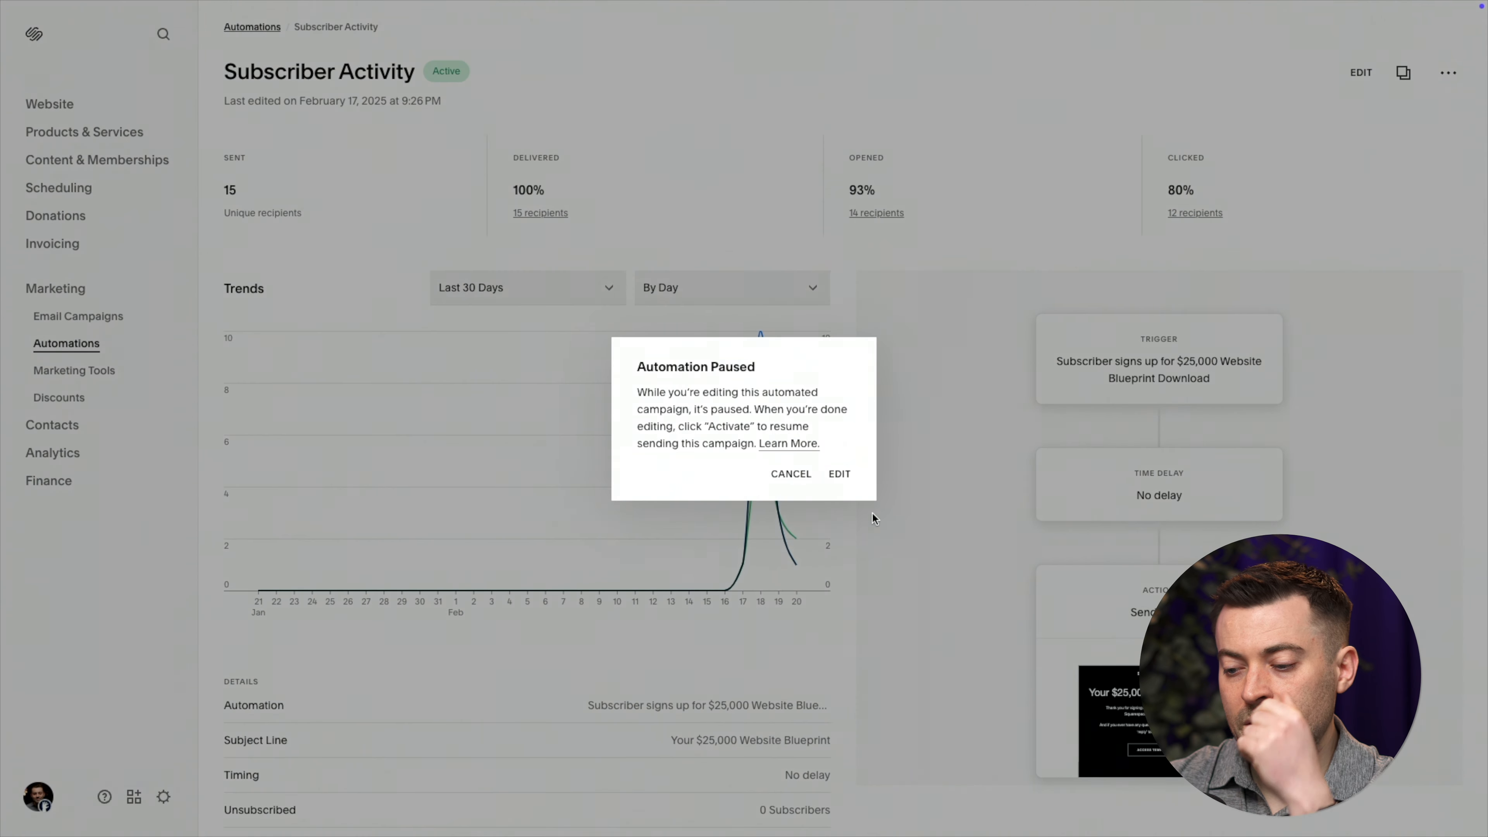
Confirm pausing the automation and review the trigger lists, leaving Example Lead Magnet unticked
click(839, 475)
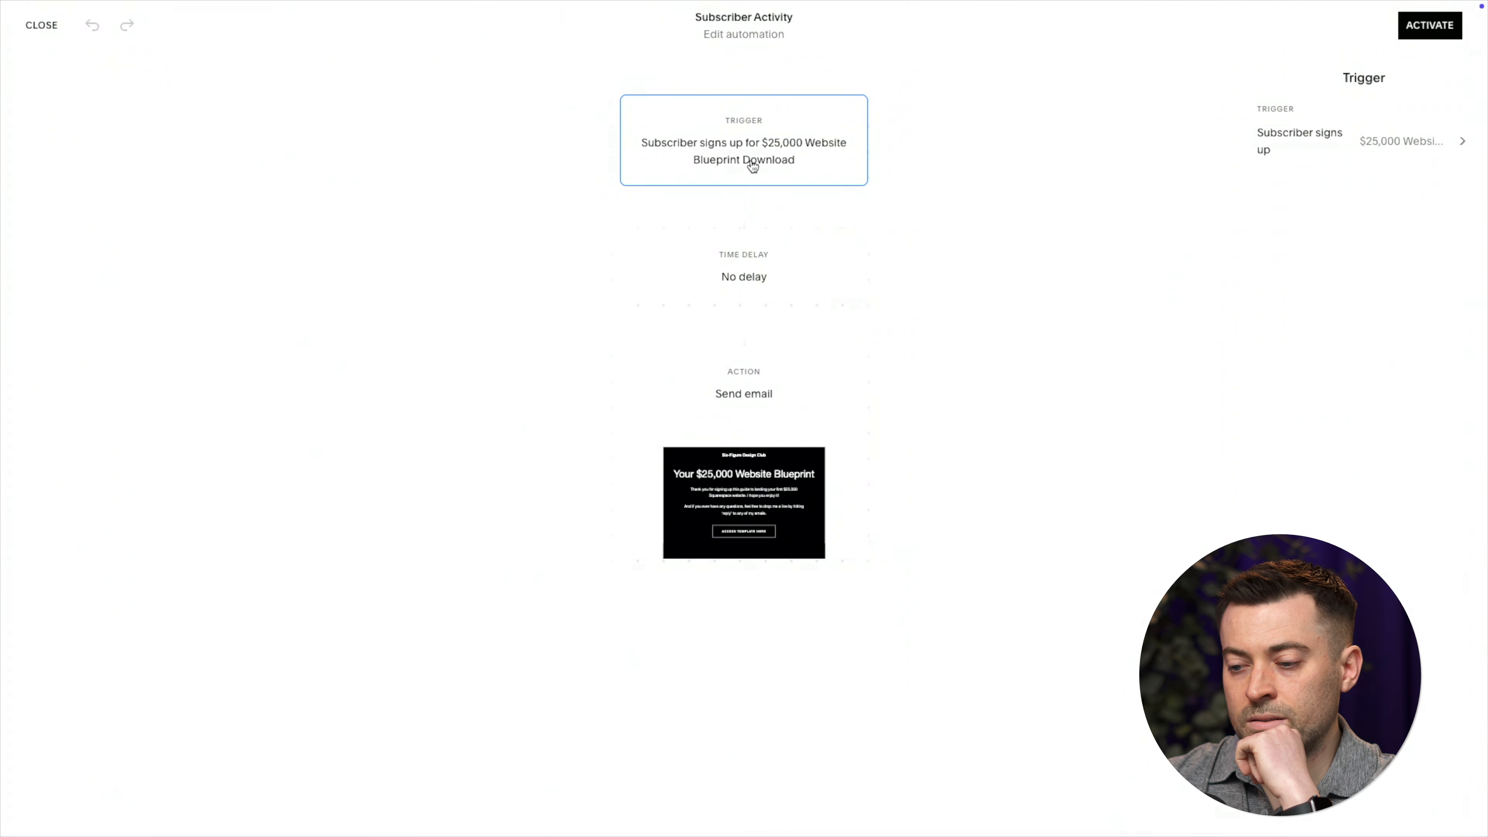
click(1324, 133)
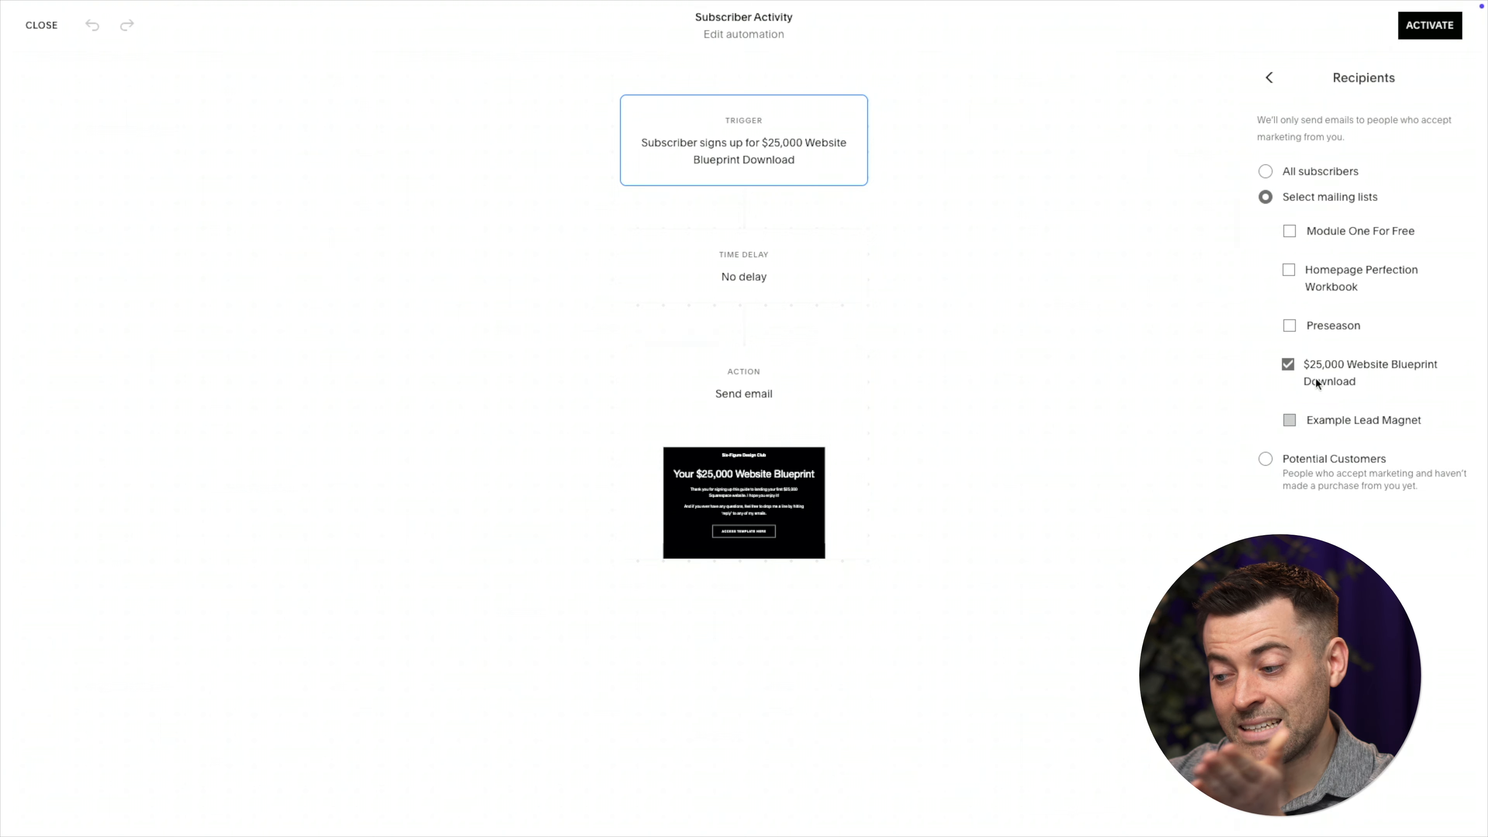
click(1292, 420)
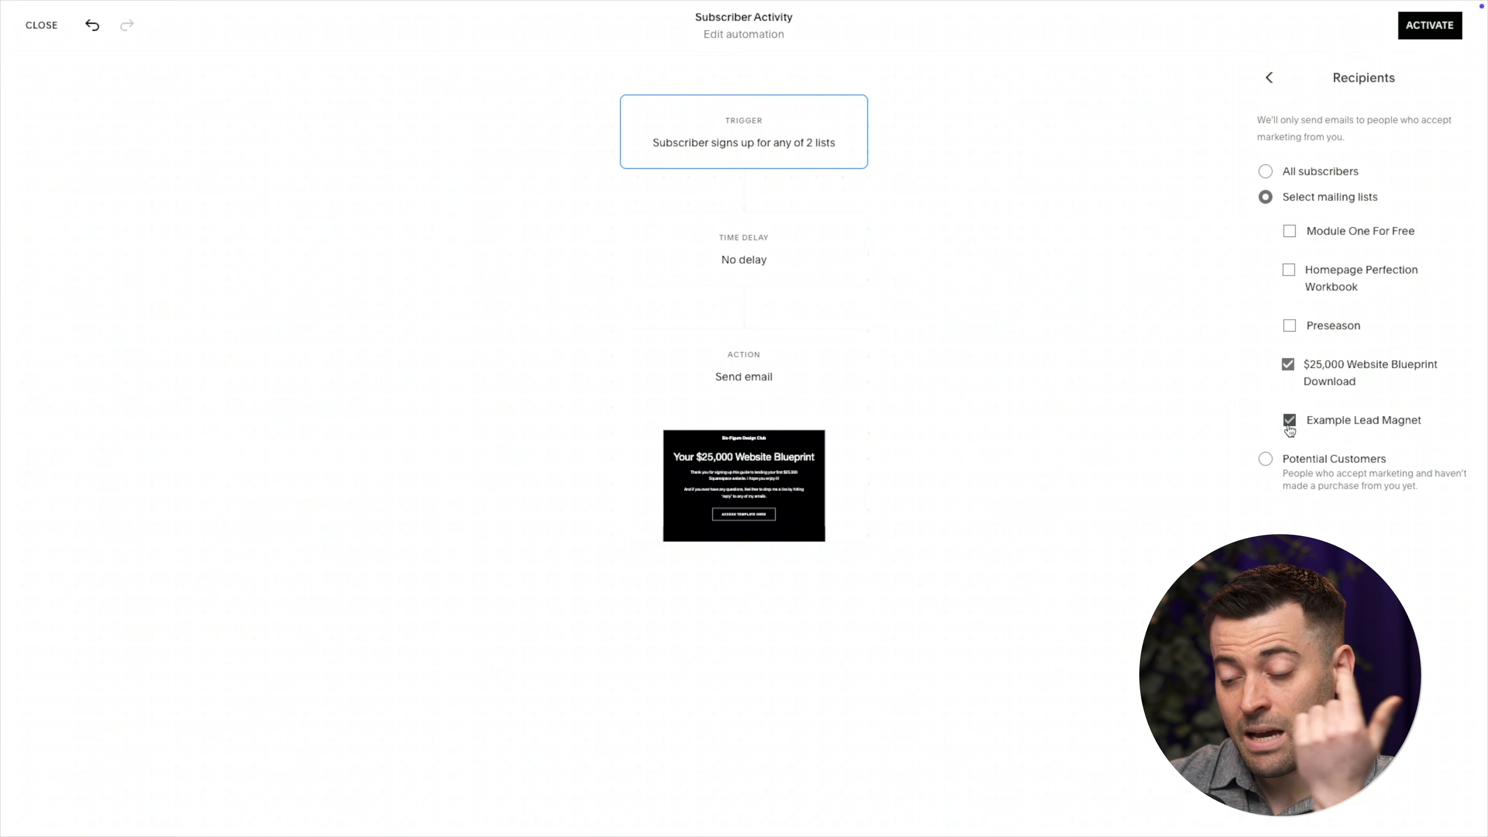
click(1291, 430)
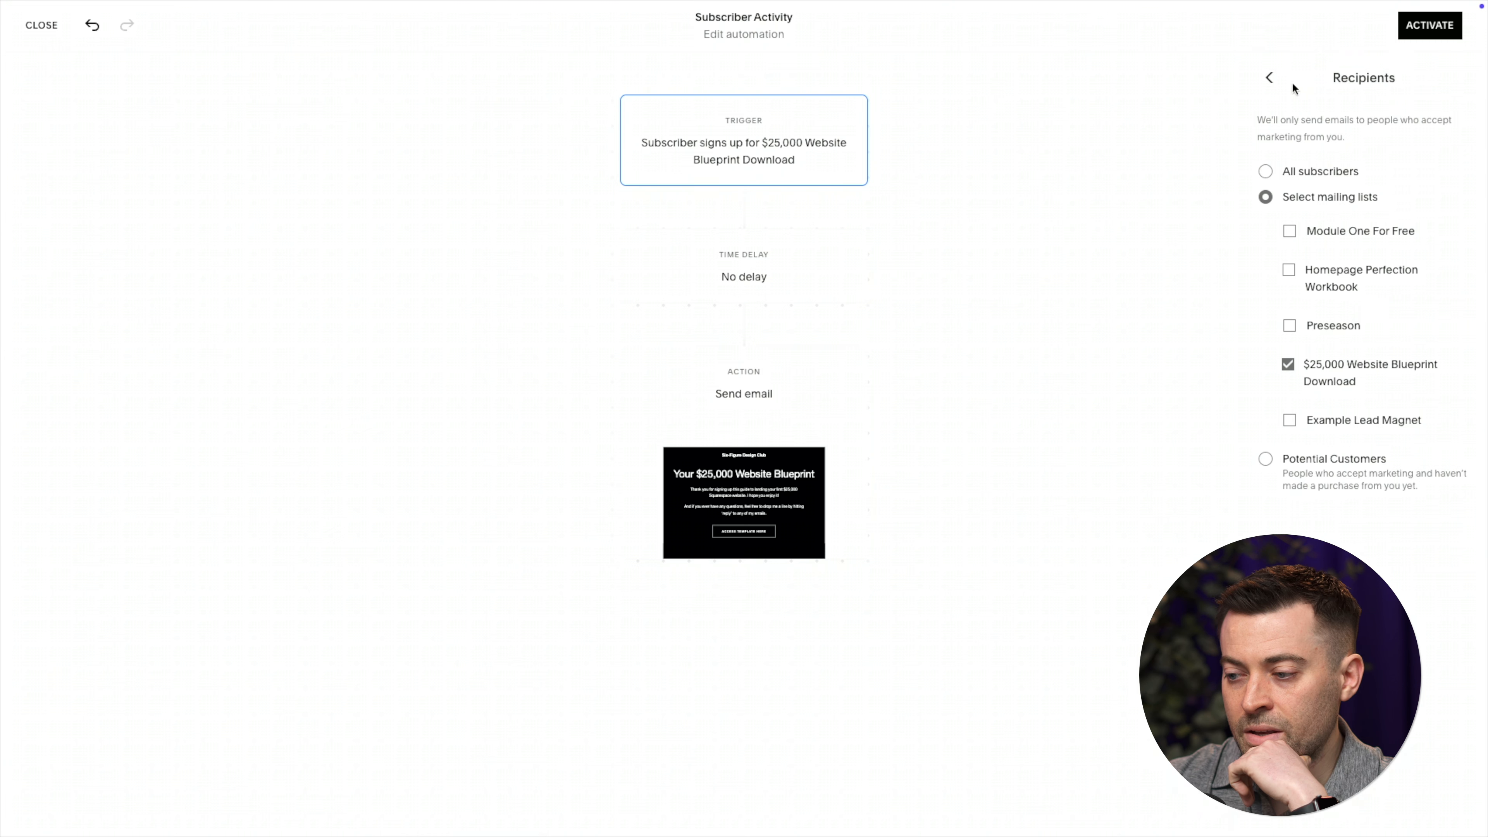
click(1271, 78)
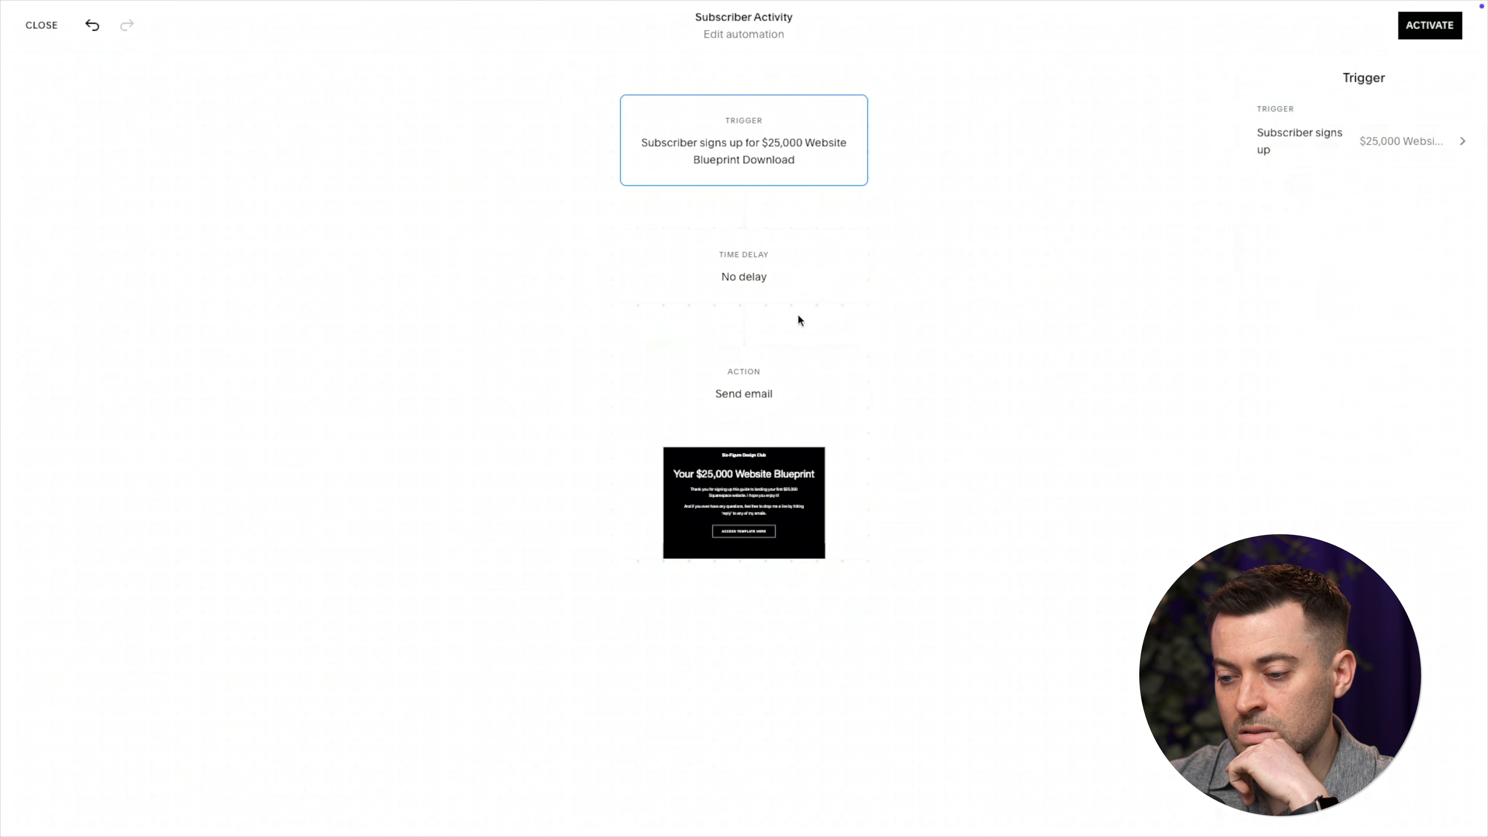
Open the send-email step's 'Your $25,000 Website Blueprint' email in the email editor
click(800, 299)
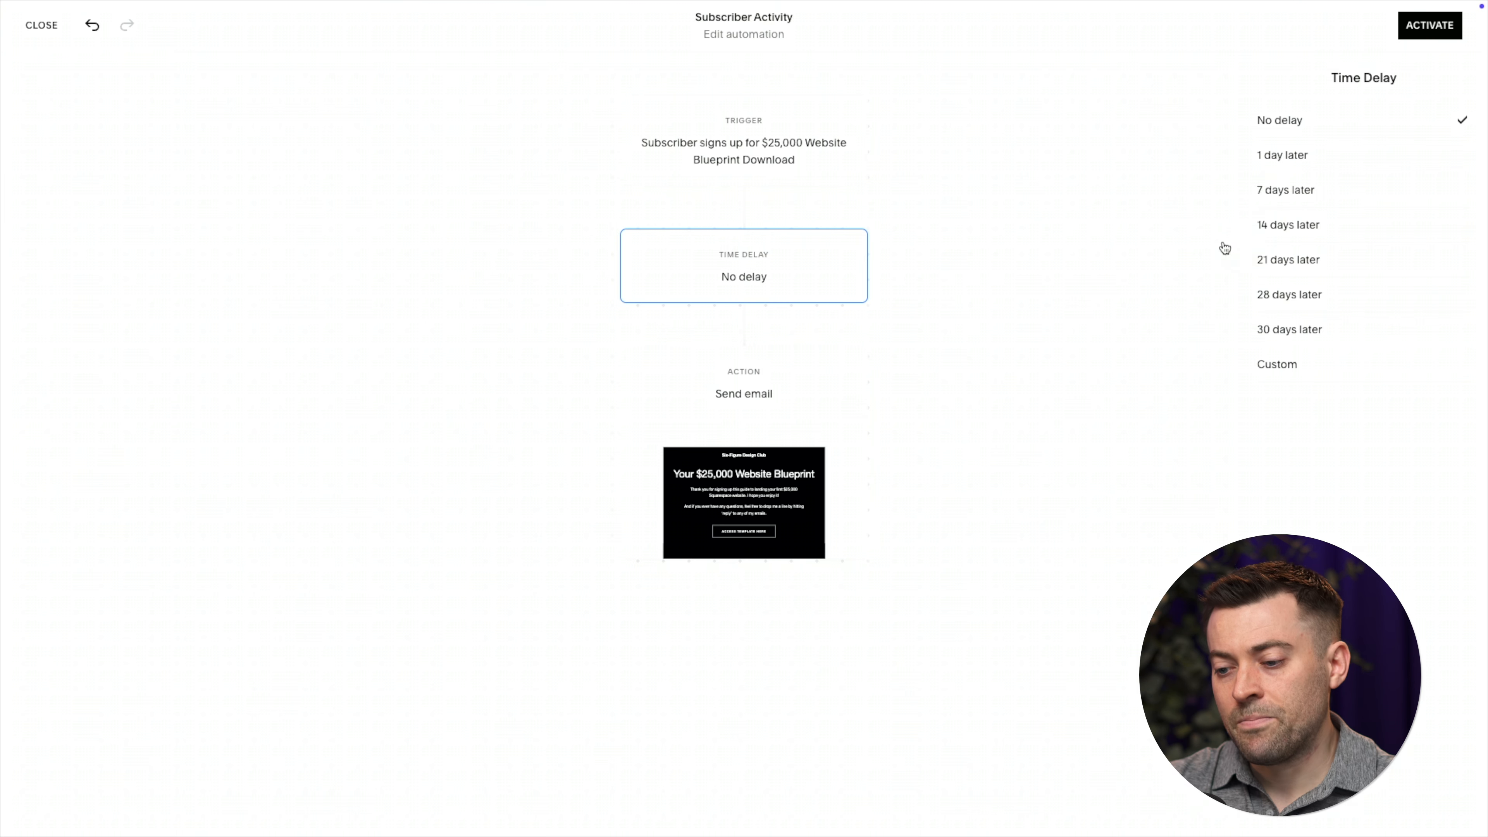
click(760, 410)
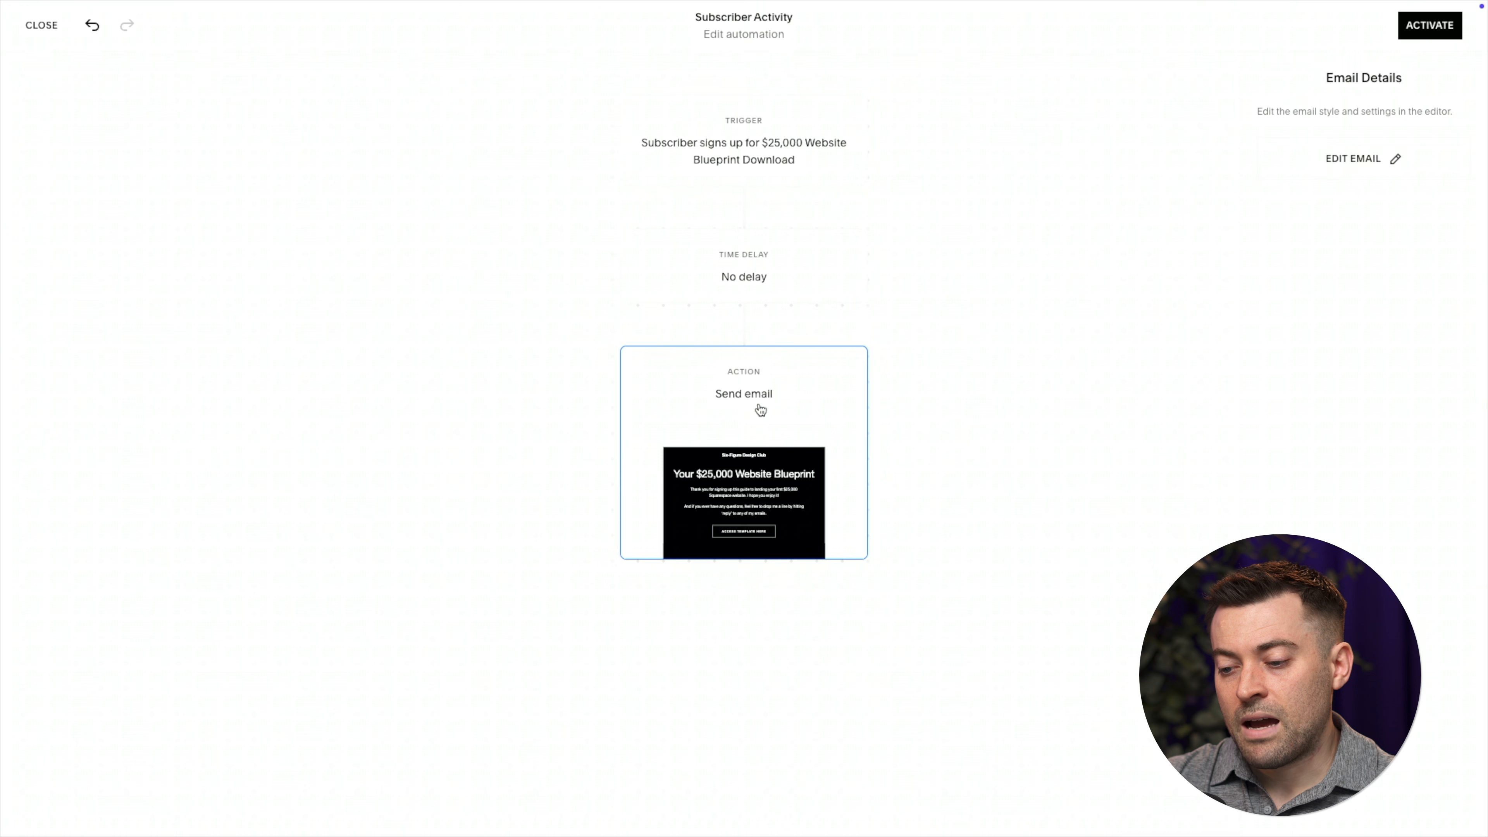
click(1379, 167)
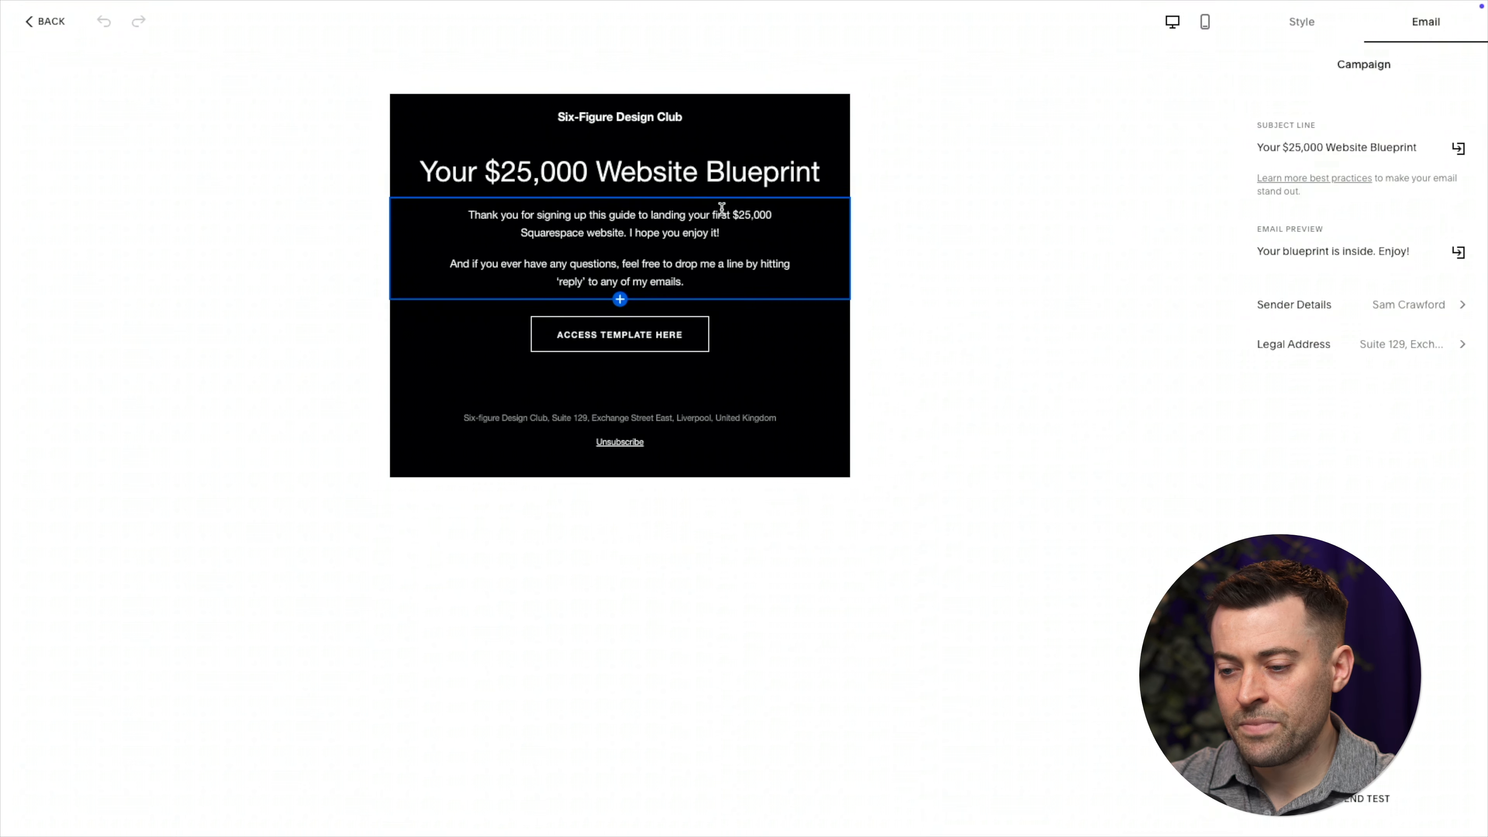
Inspect the welcome email's heading and both body paragraphs
click(706, 175)
triple_click(706, 176)
drag(730, 282, 441, 199)
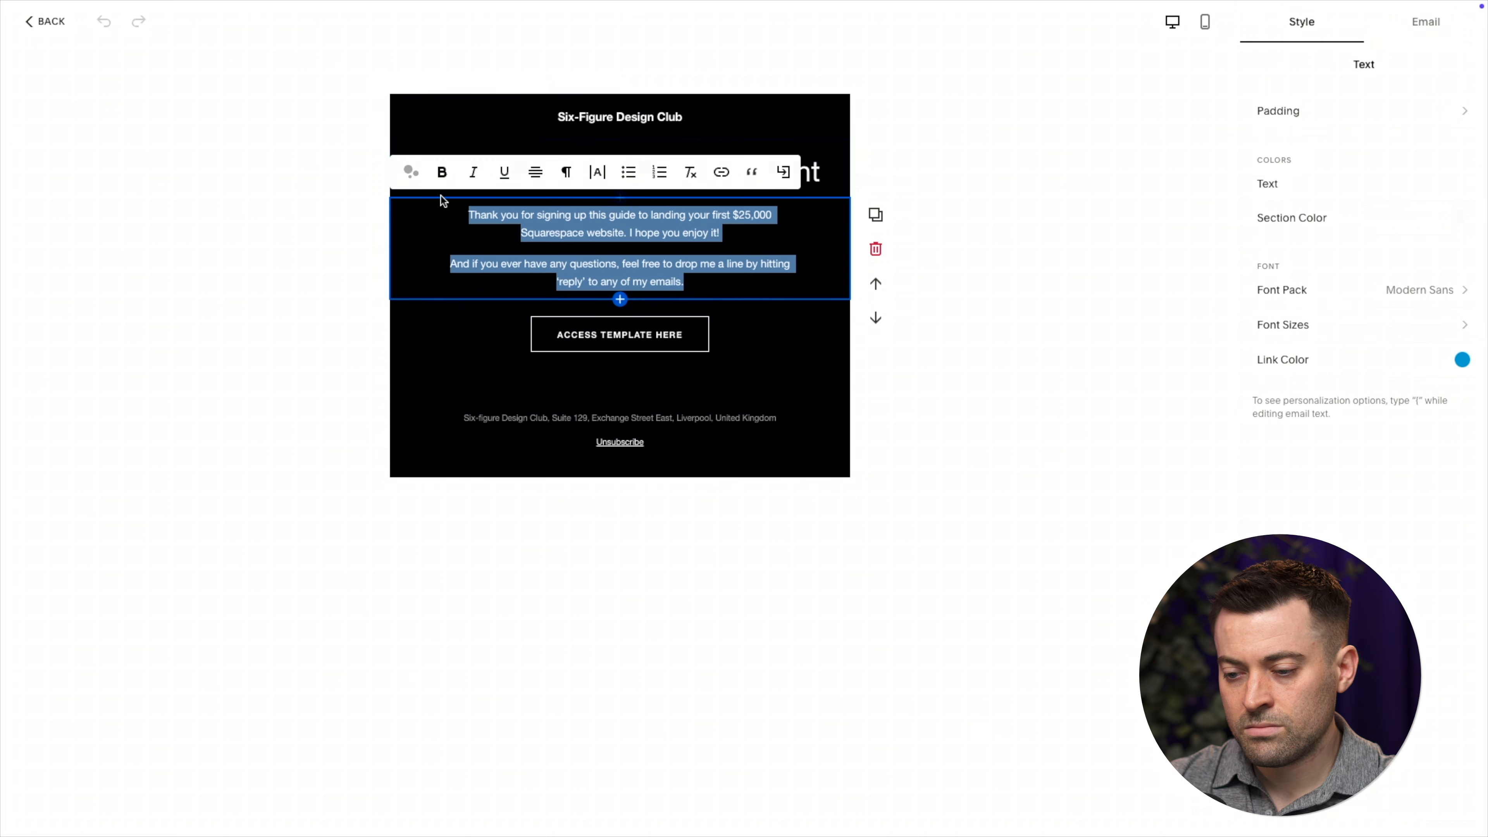
click(729, 280)
Select the ACCESS TEMPLATE HERE button and copy its full Notion template link address
click(757, 318)
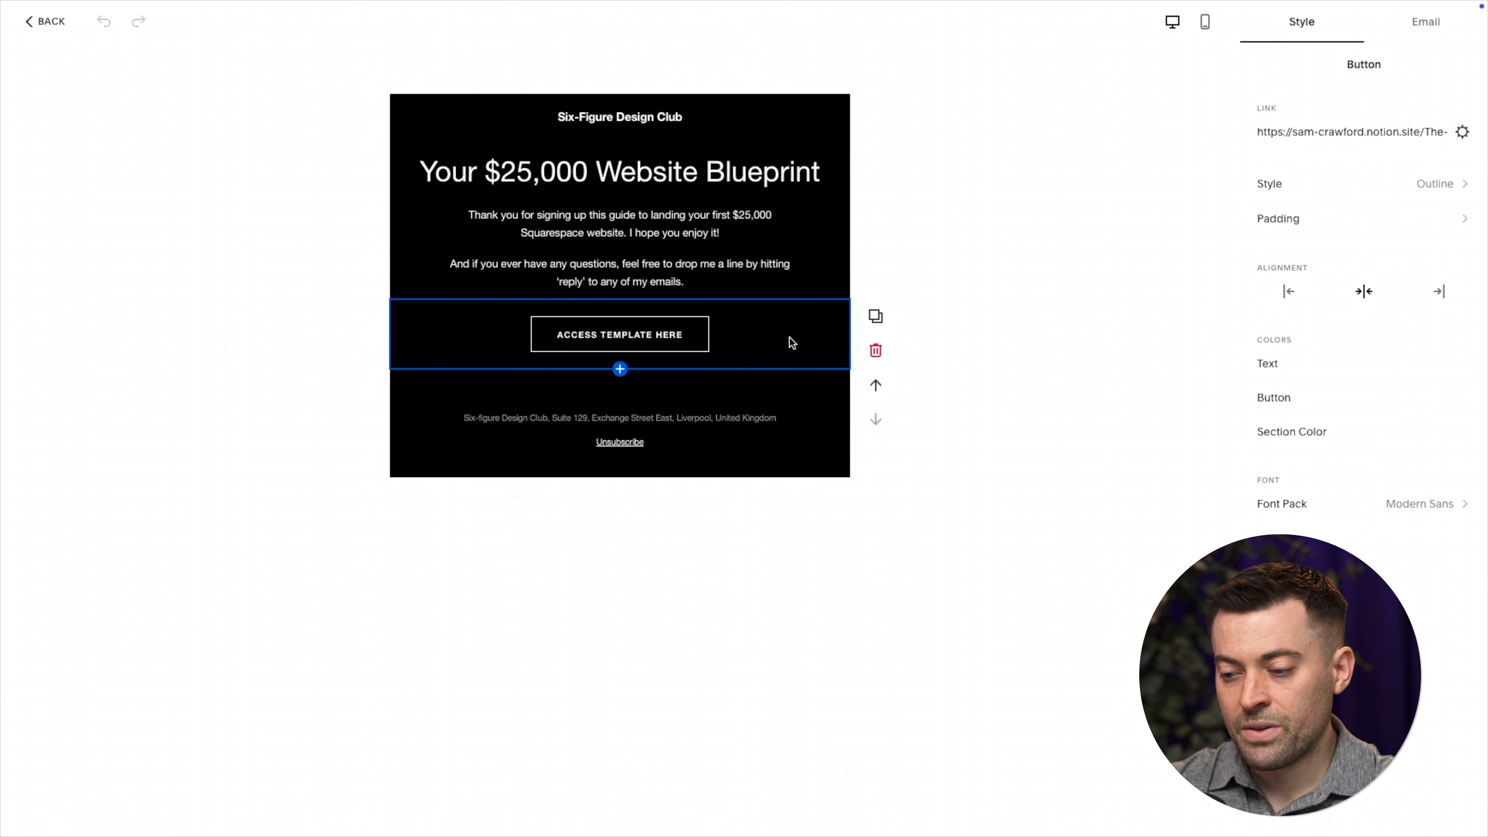
triple_click(1351, 129)
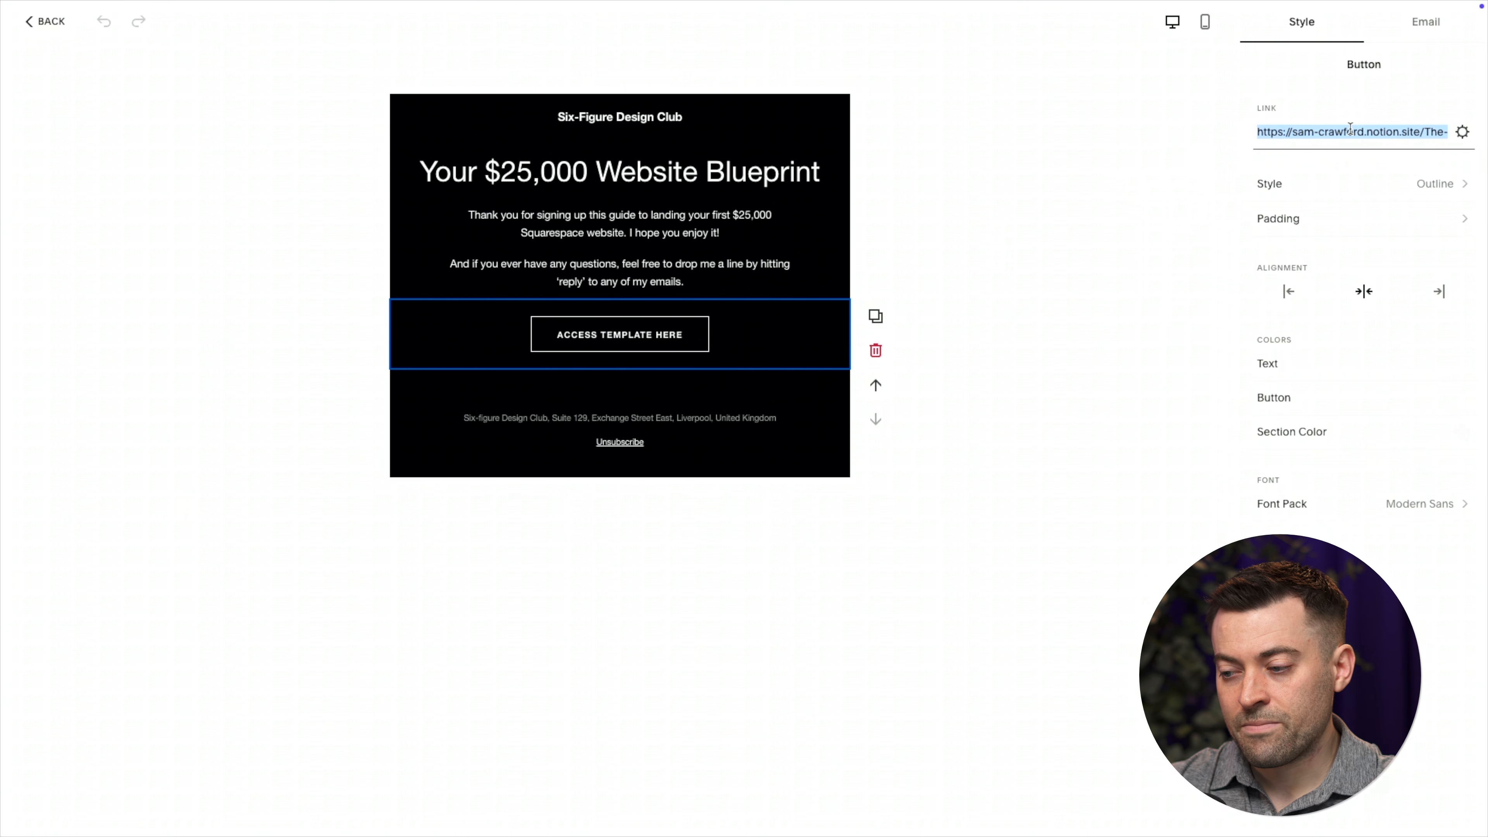
scroll(1351, 130, left, 1)
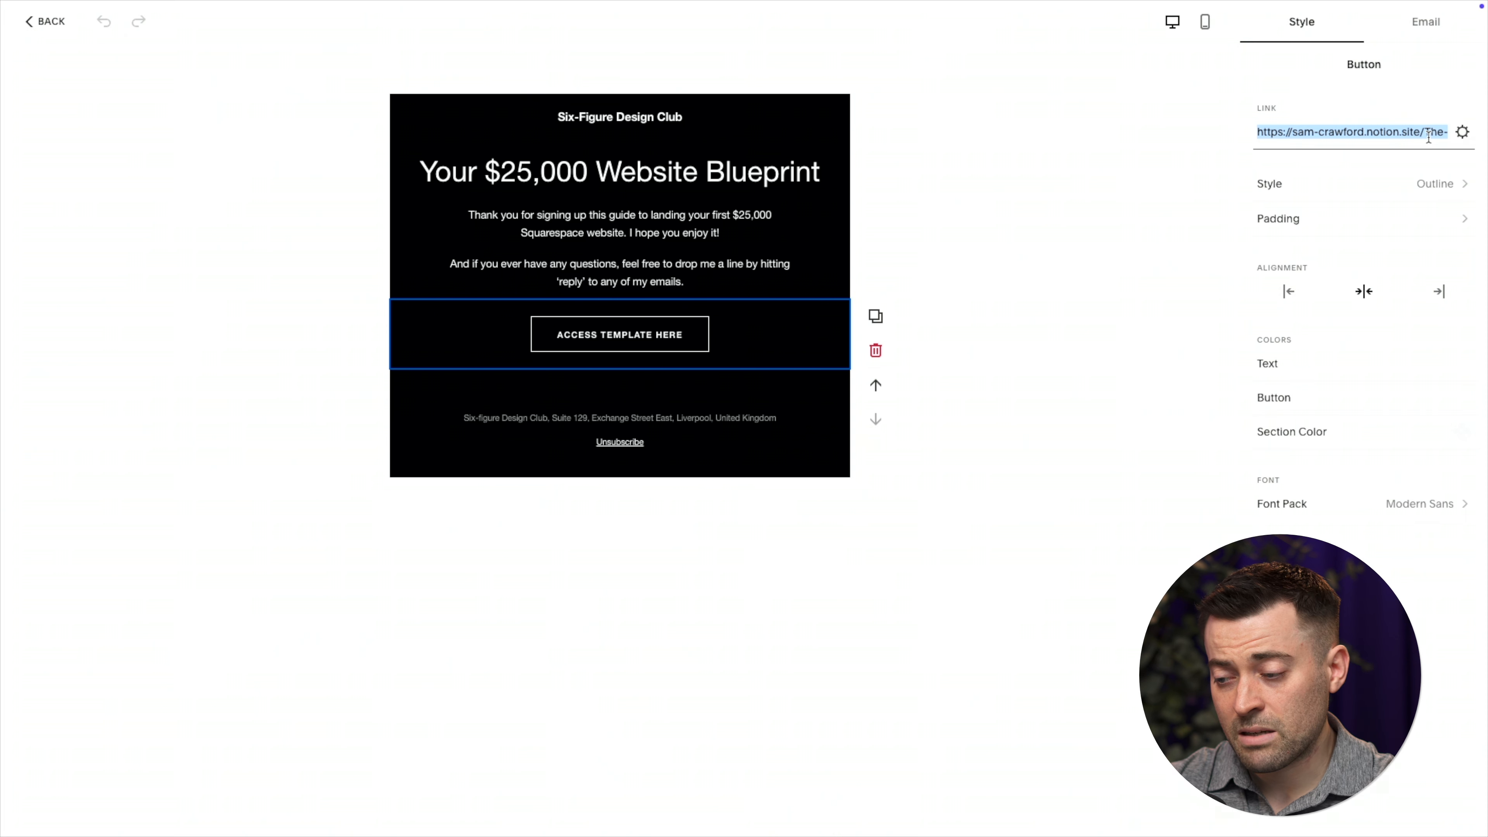
scroll(1412, 136, right, 2)
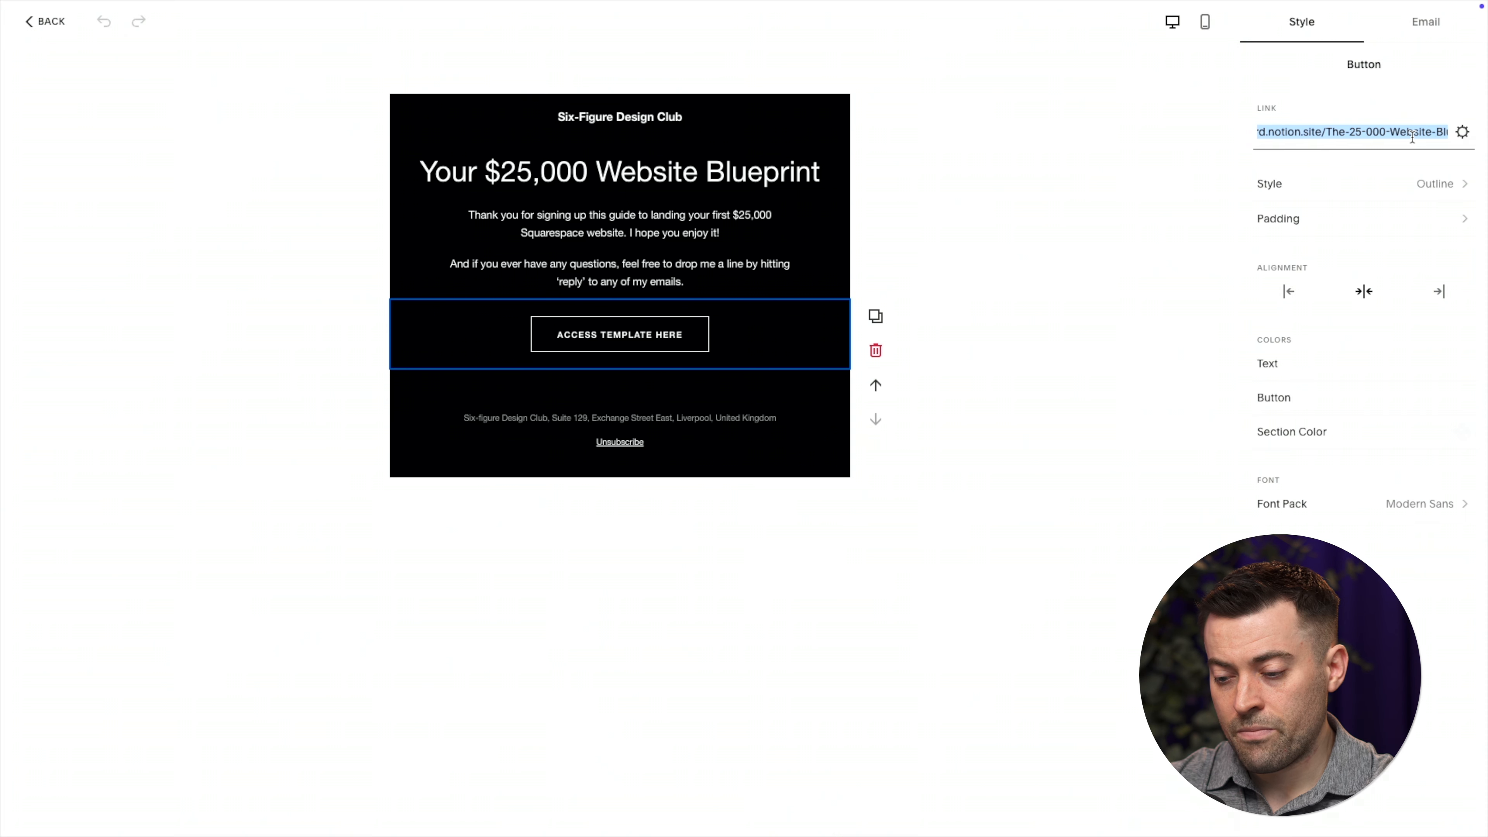
Open the copied guide link in a new Chrome tab
mouse_move(991, 22)
click(625, 35)
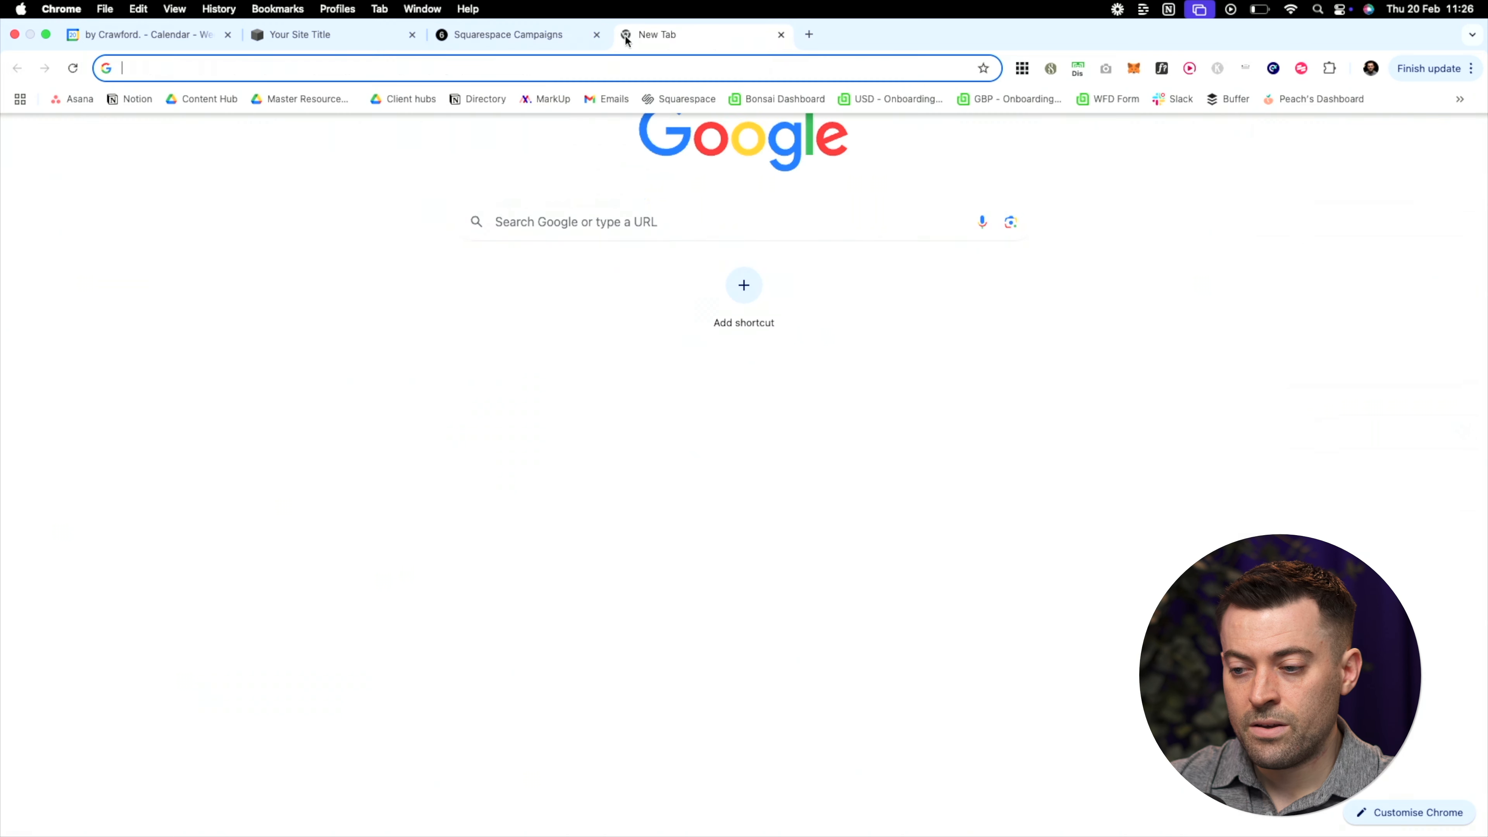
text(https://sam-crawford.notion.site/The-25-000-Website-Blueprint-19d44b292c2280188fa6c6ae08dd99a9)
key(Return)
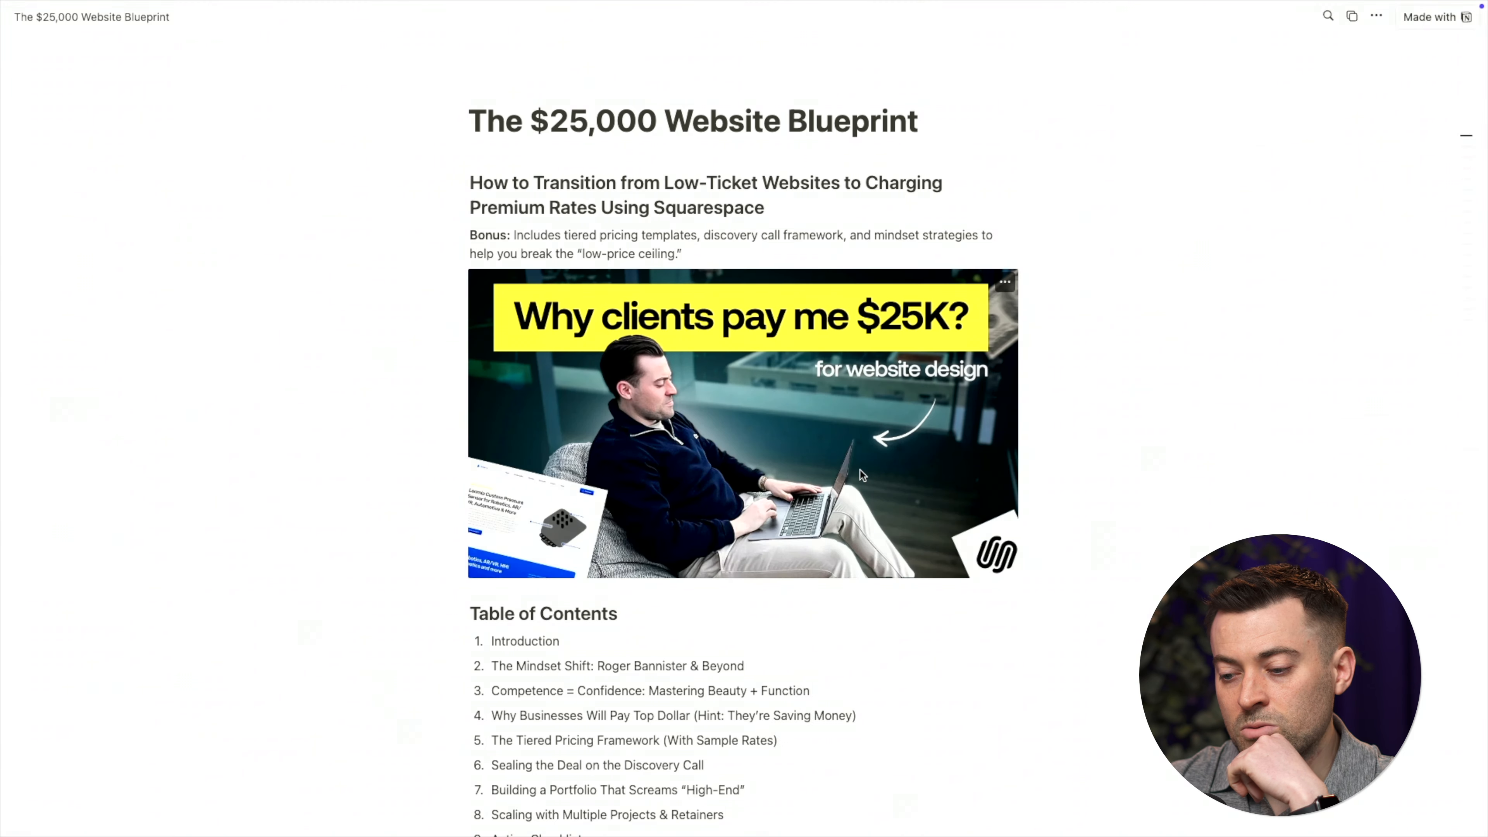
Scroll through The $25,000 Website Blueprint's ten sections to confirm the page loads
scroll(1035, 492, down, 5)
scroll(1026, 473, down, 20)
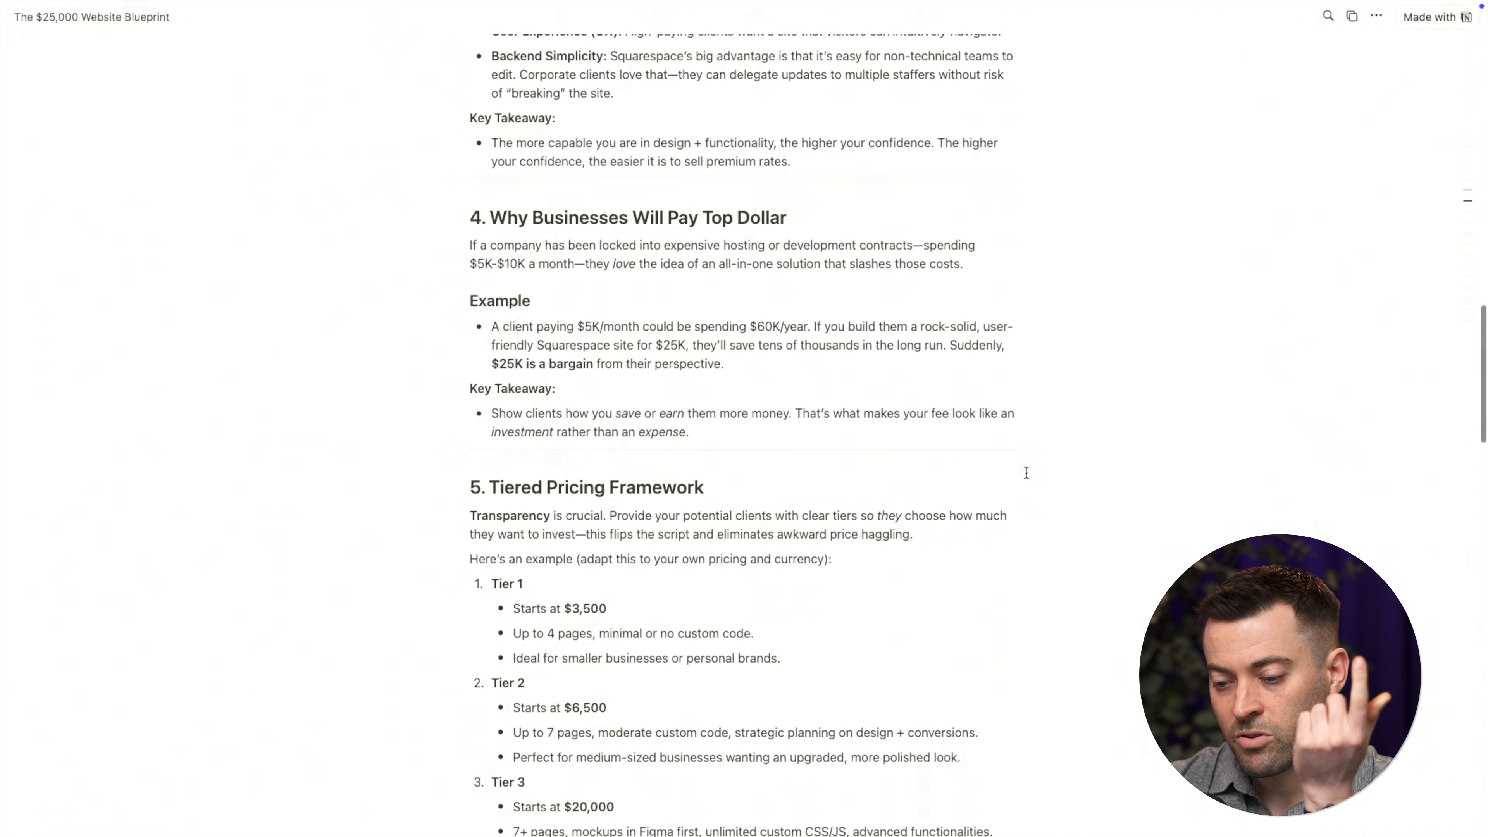
scroll(1026, 472, down, 15)
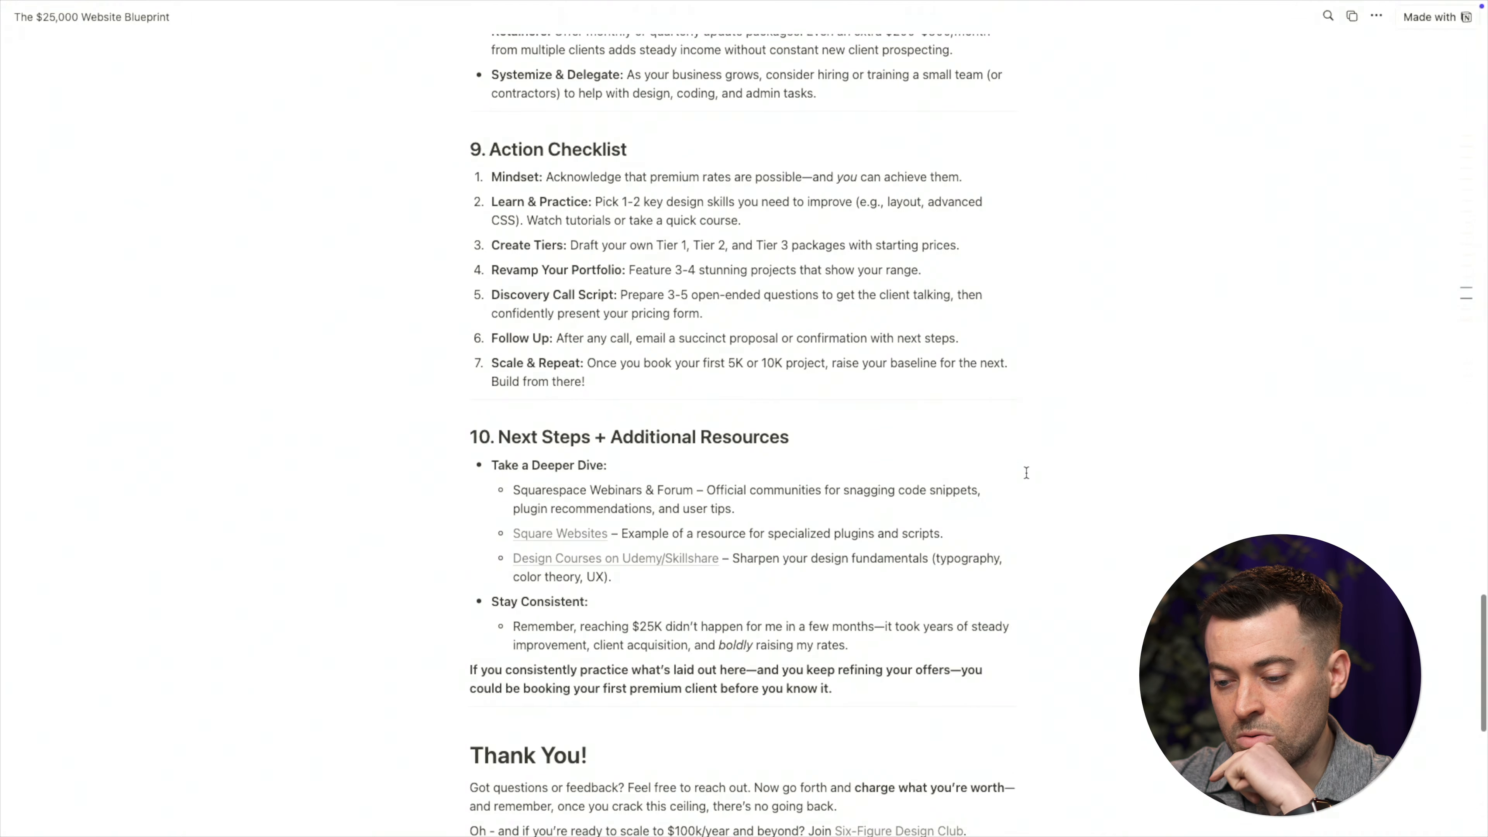
scroll(1026, 472, down, 2)
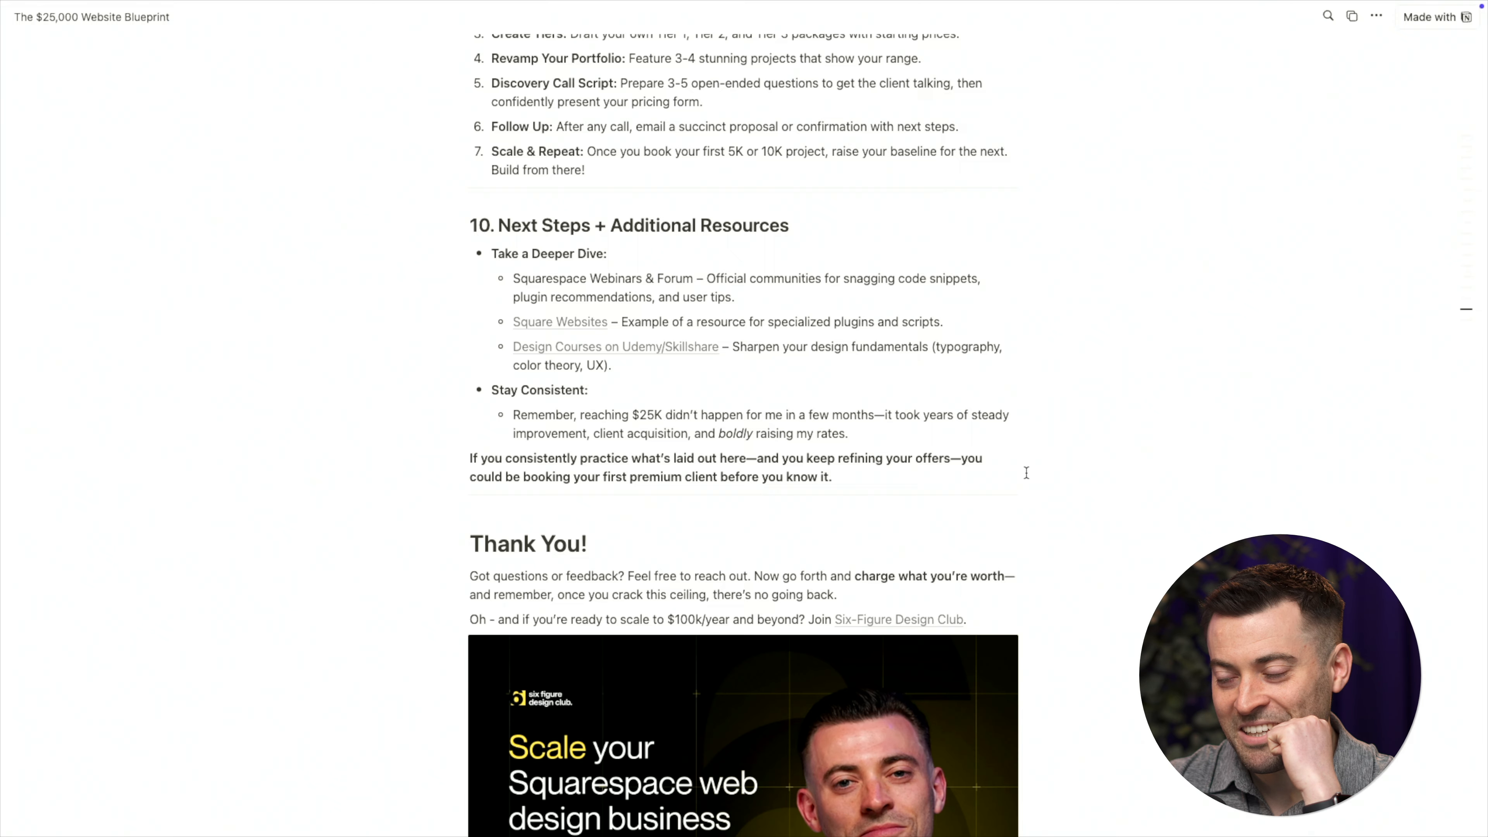
scroll(1027, 473, down, 2)
scroll(1049, 411, up, 20)
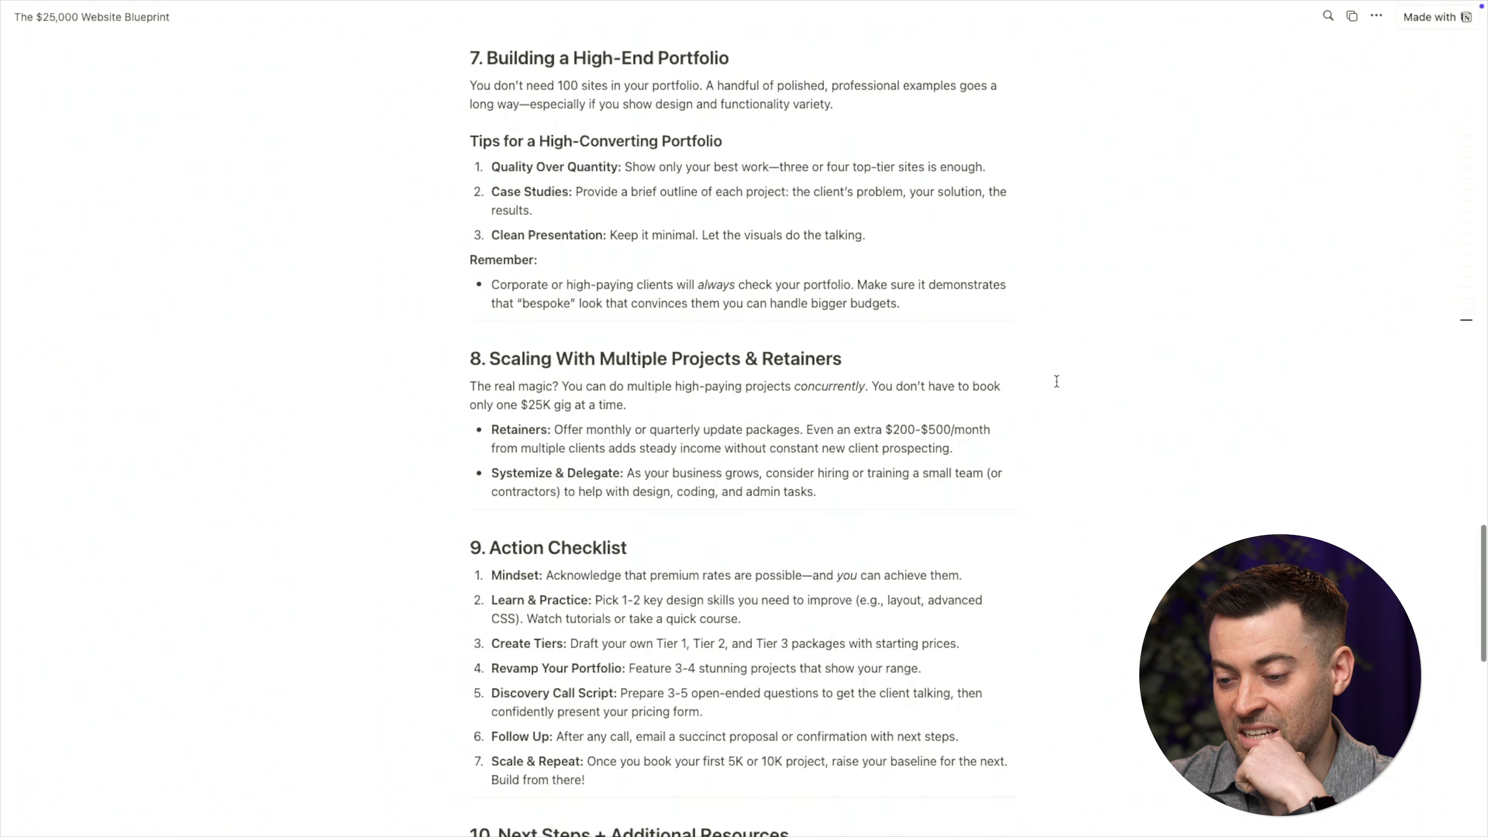
scroll(1057, 381, up, 10)
Back in Squarespace, confirm the button's link still uses the web address to the Notion guide
mouse_move(711, 40)
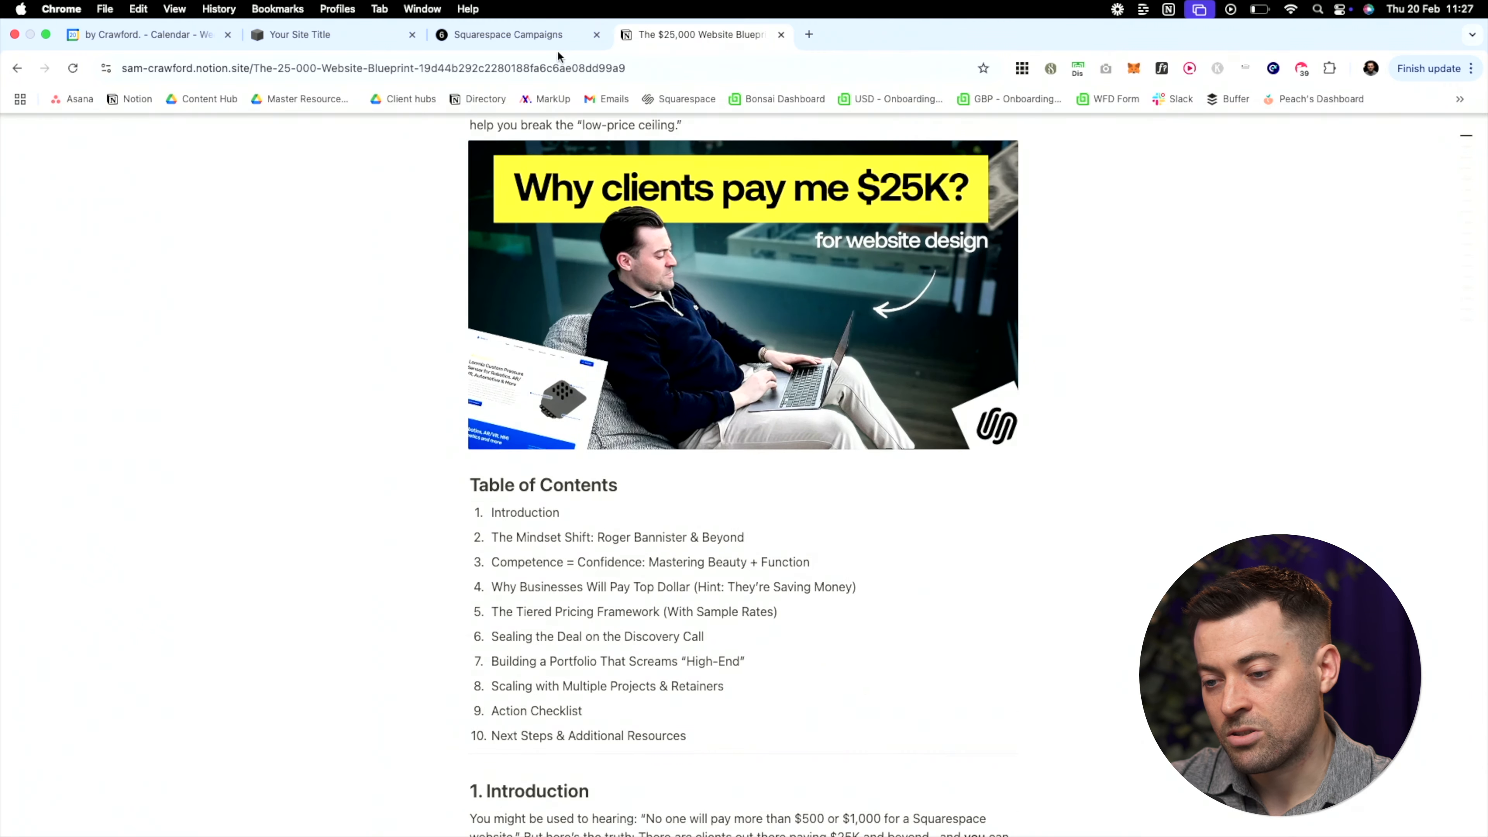
click(508, 36)
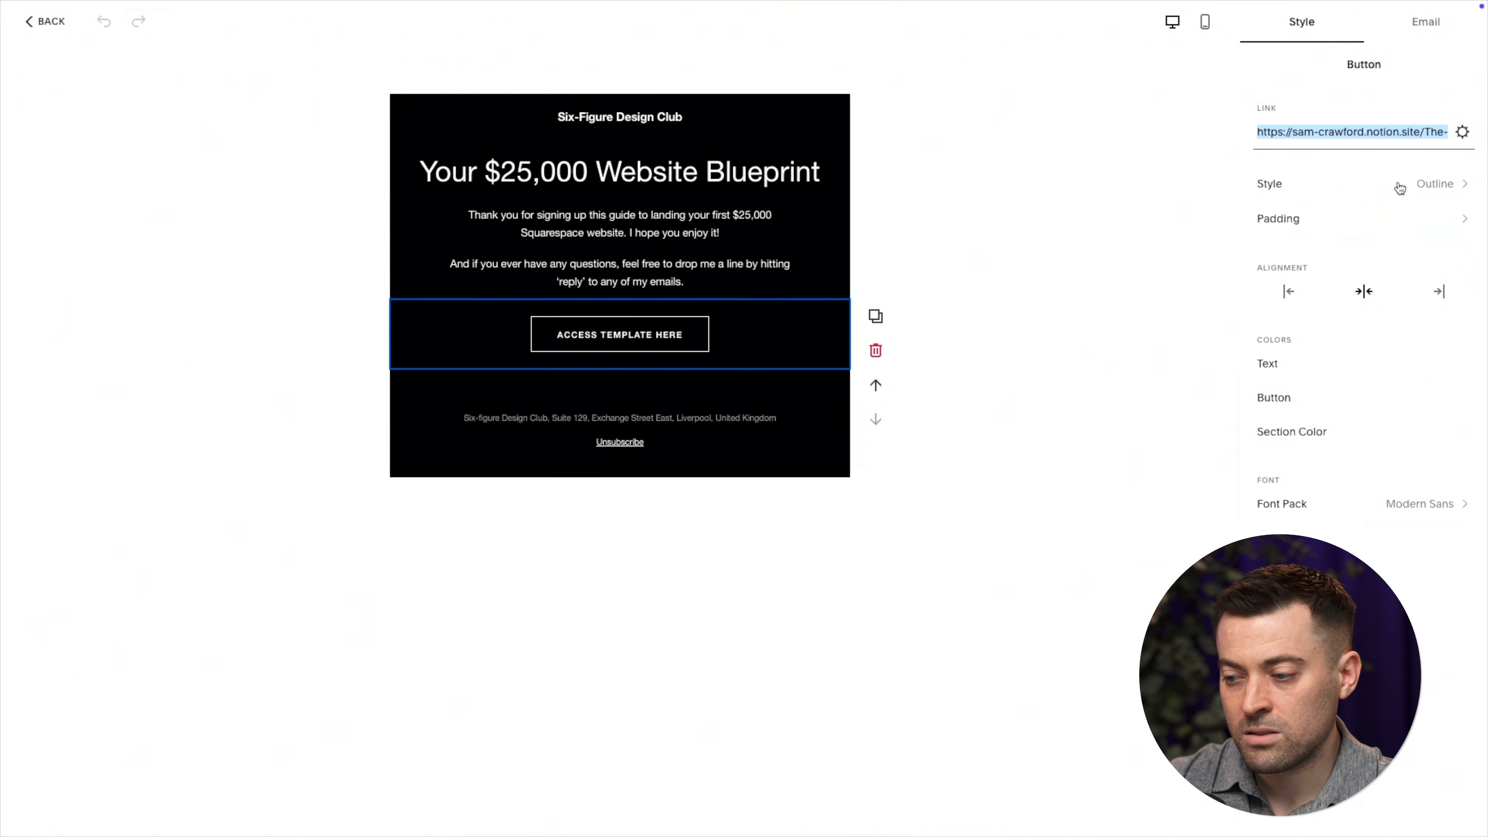
click(1464, 132)
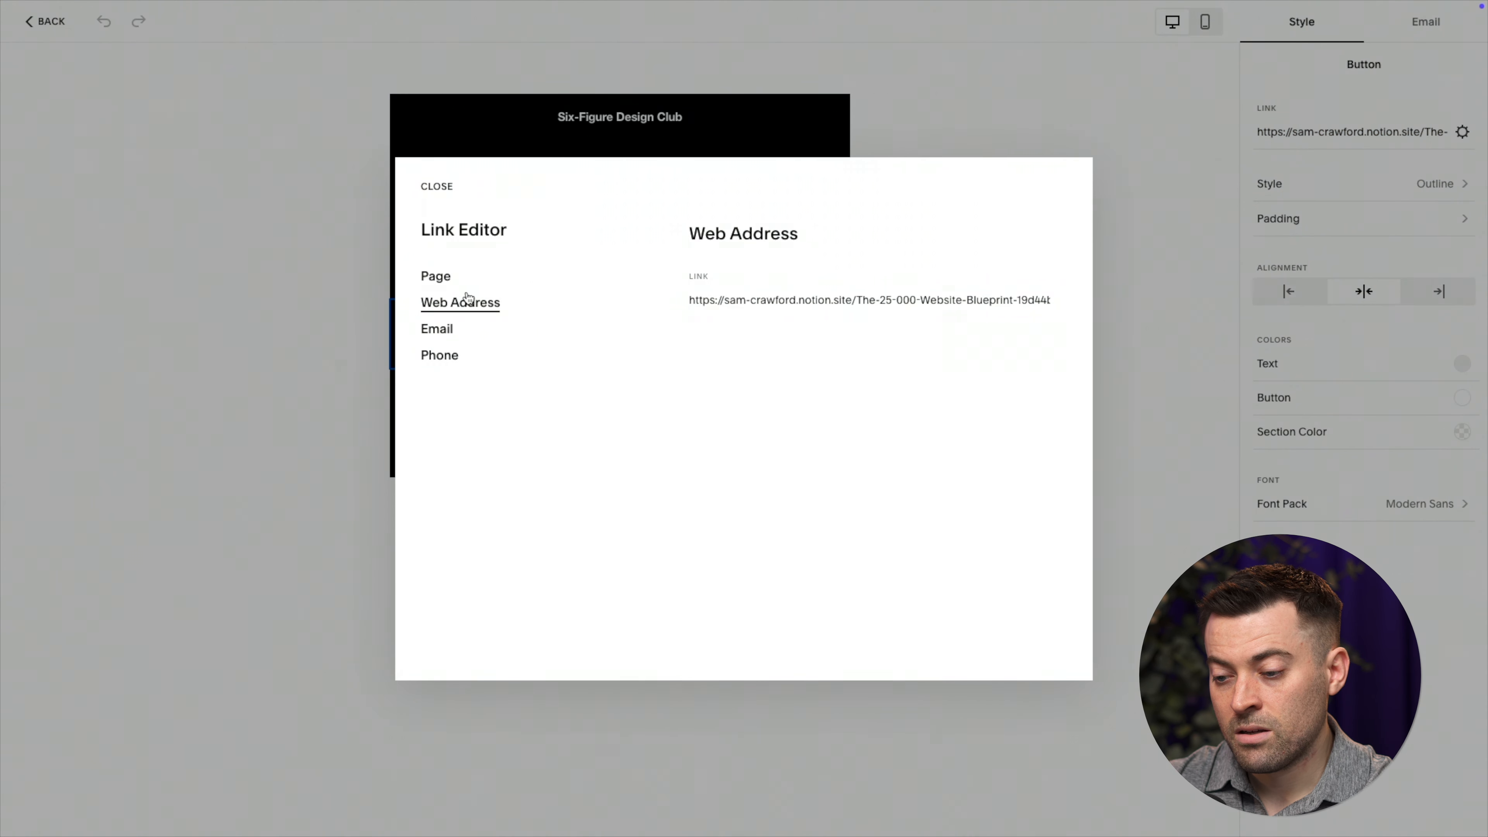
click(435, 277)
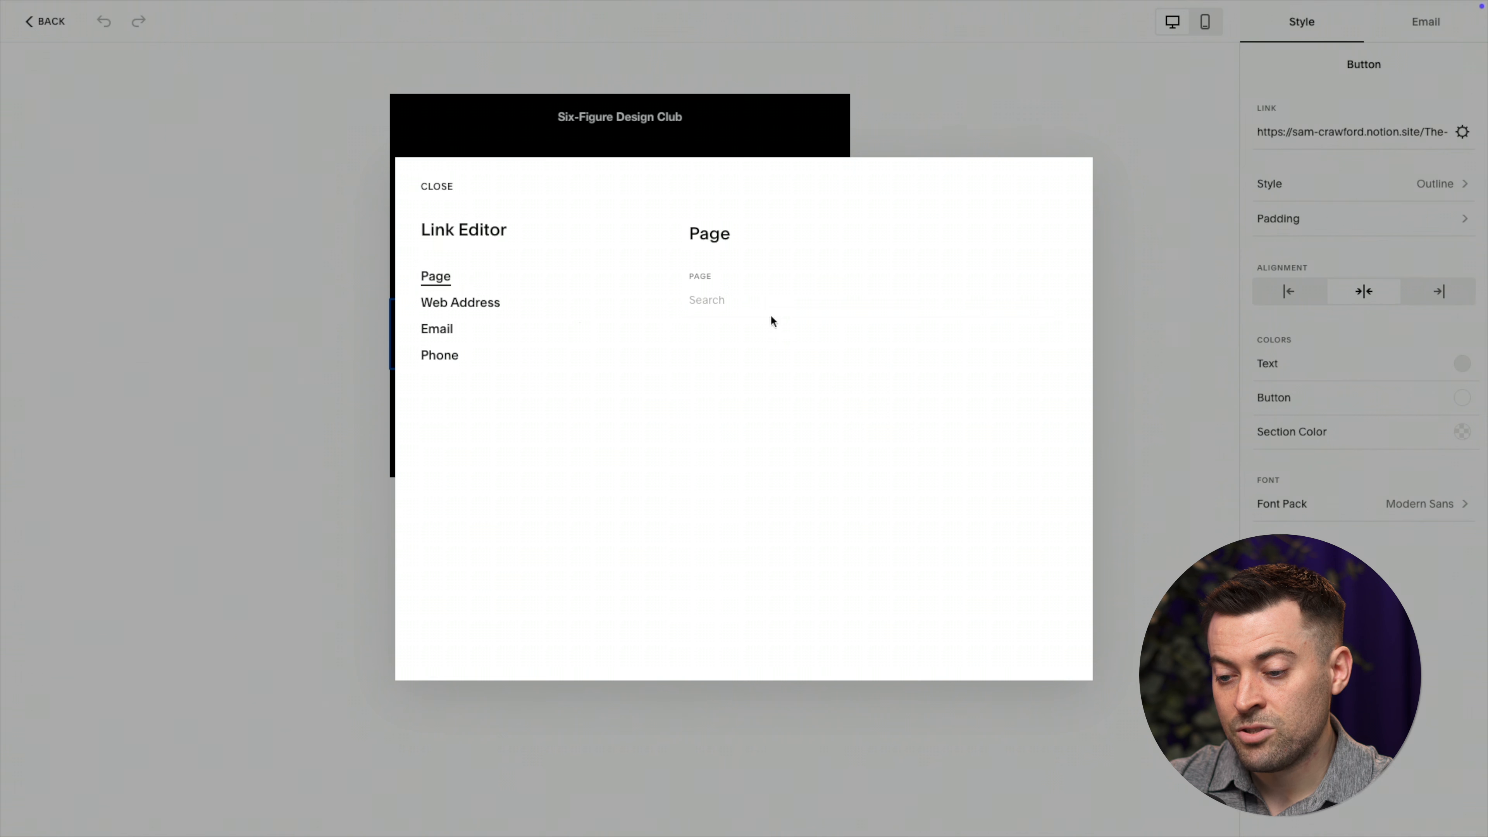
click(448, 304)
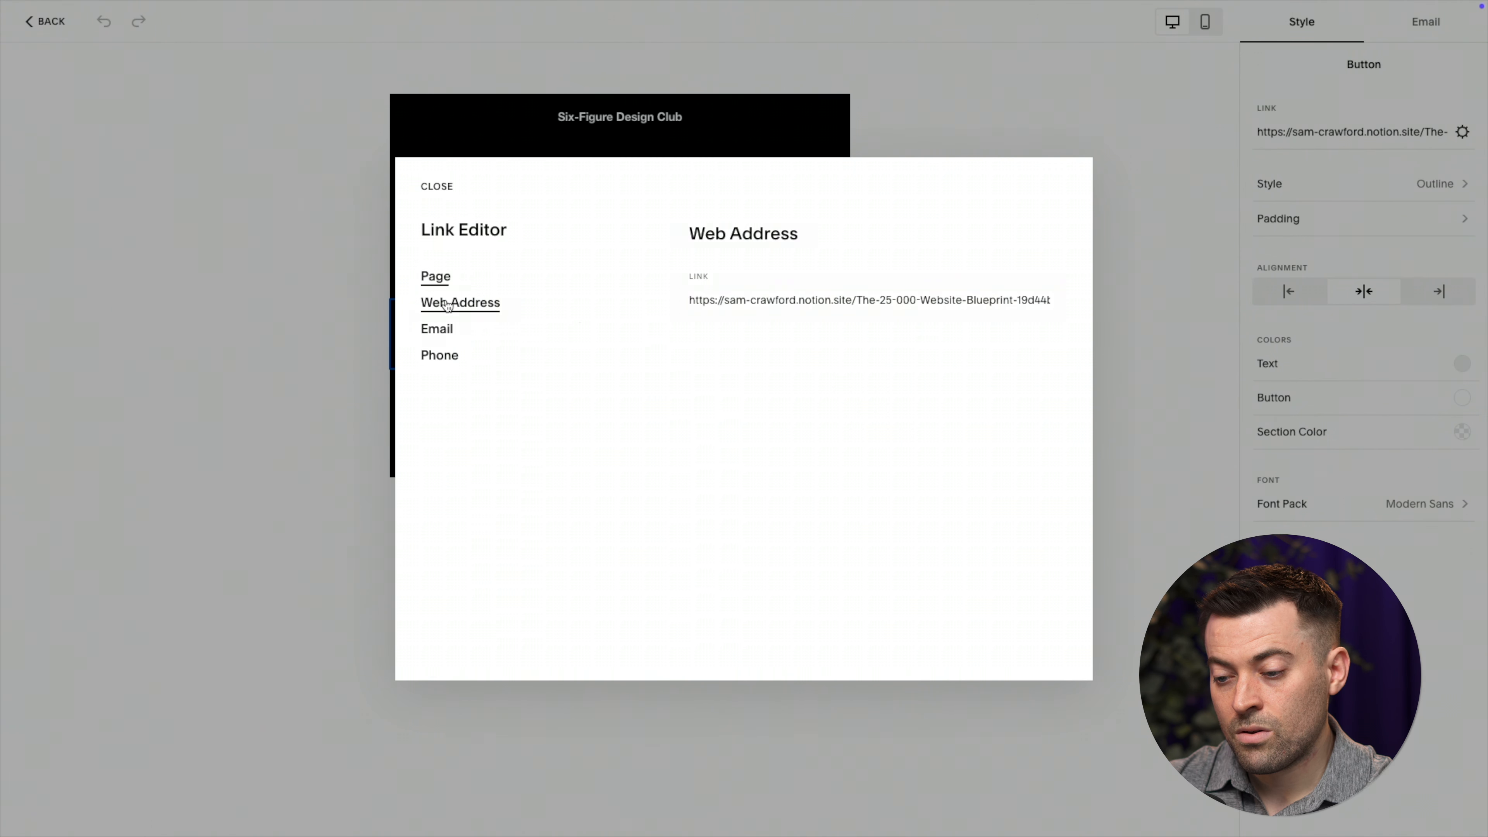
click(437, 333)
click(451, 359)
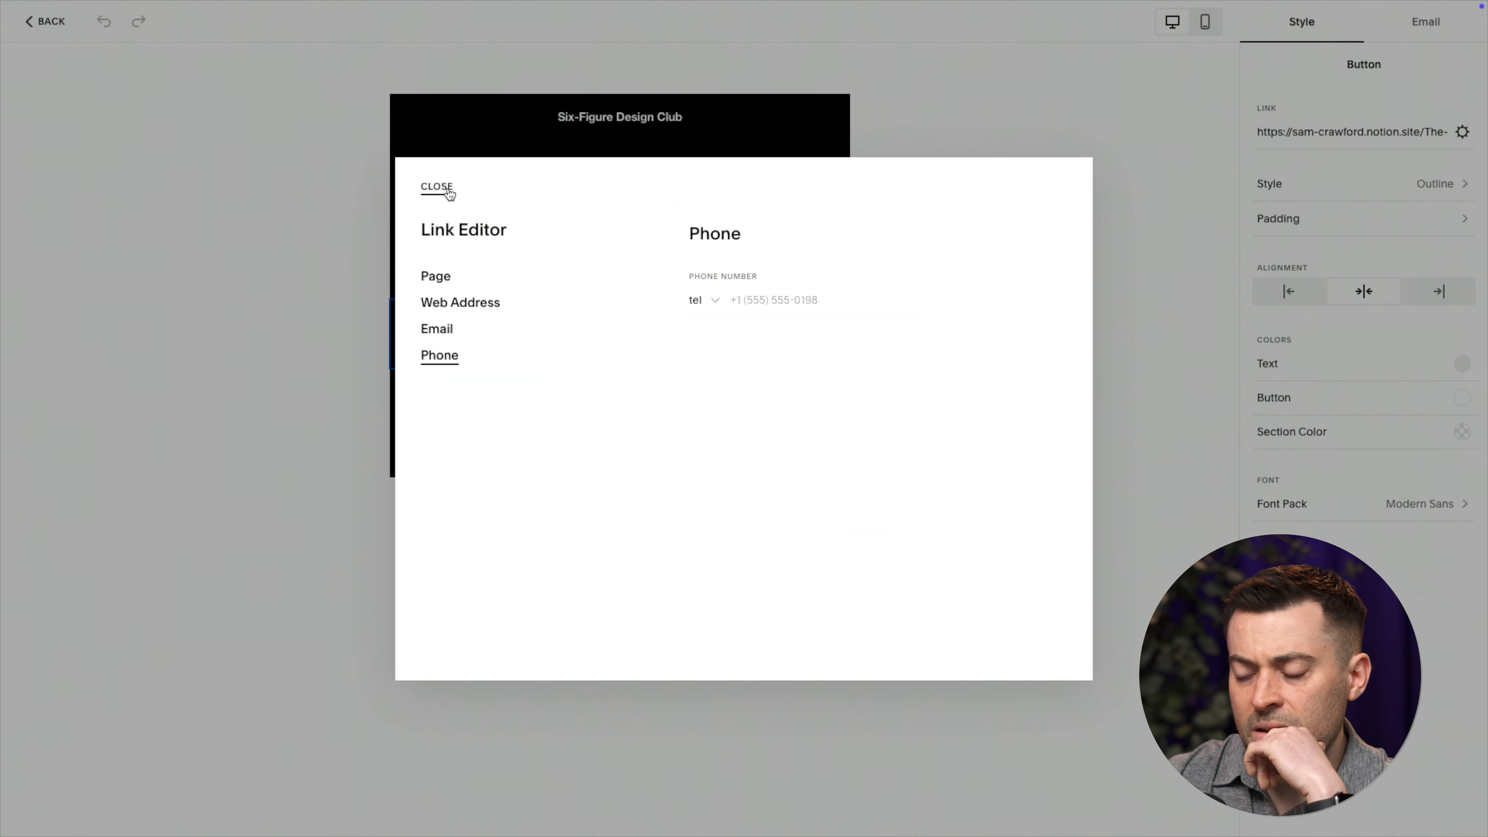
click(440, 279)
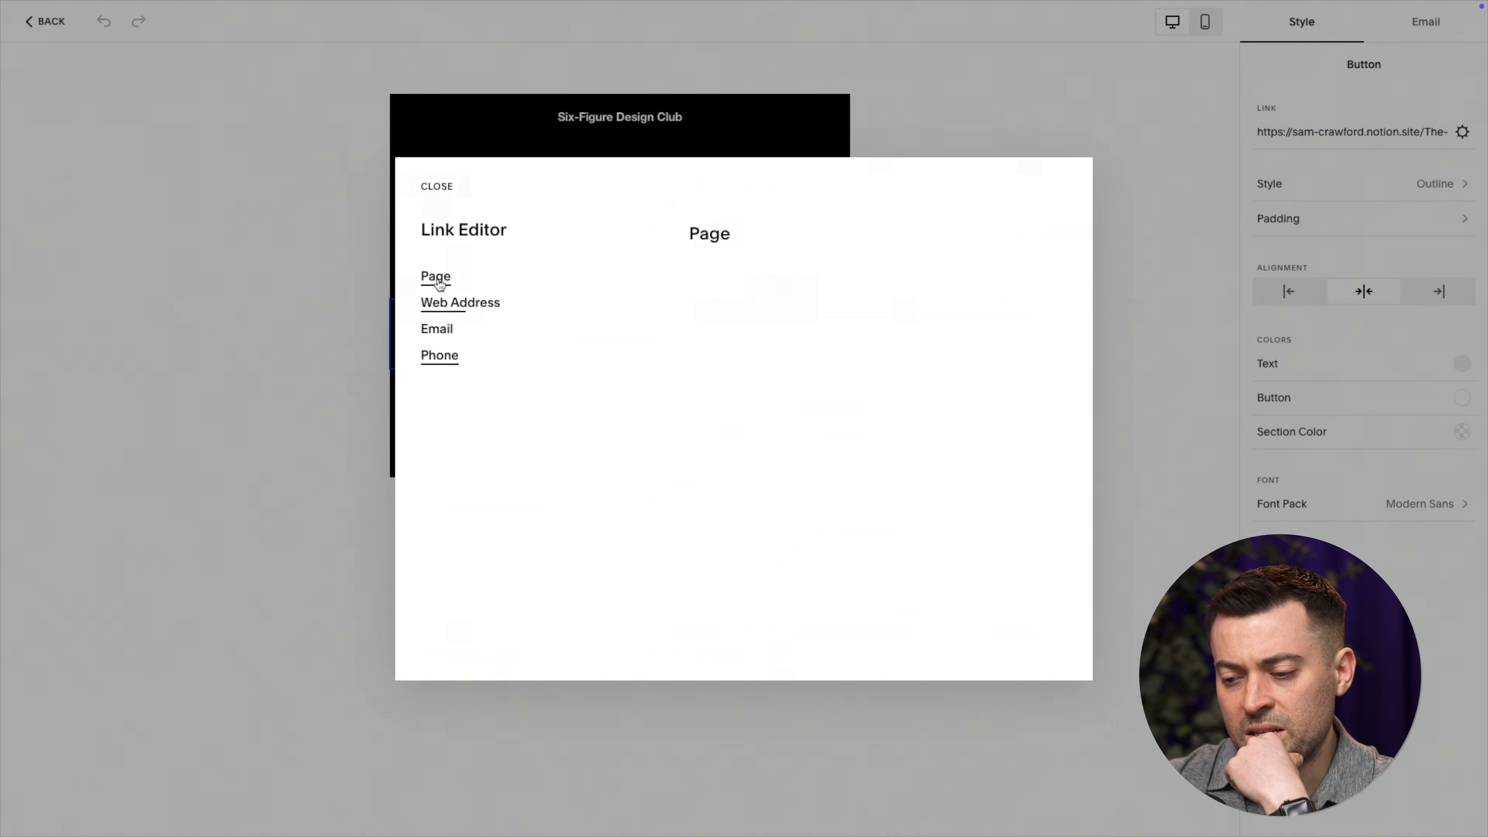
click(449, 311)
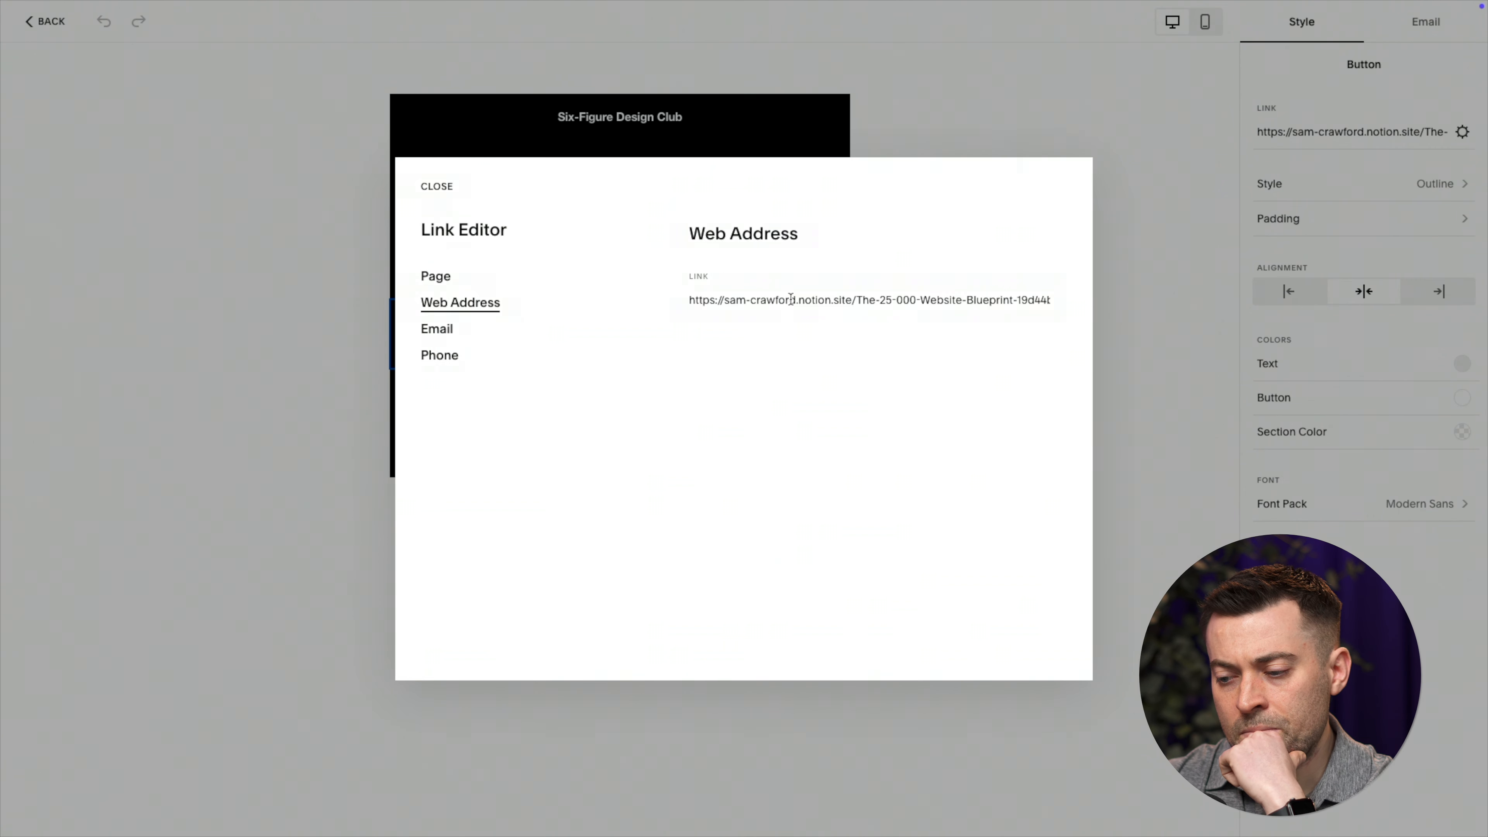
click(437, 187)
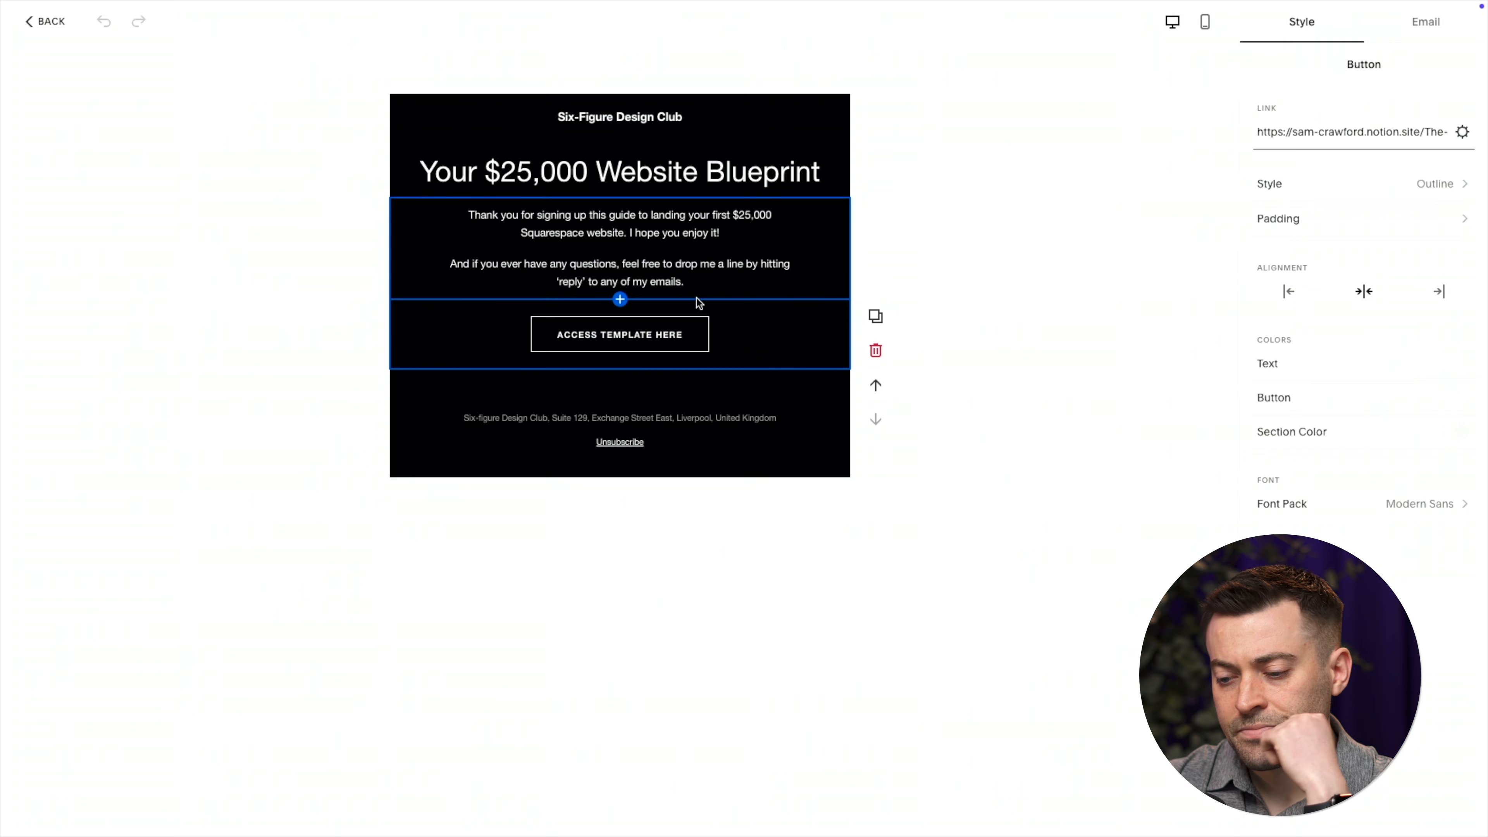
click(1315, 137)
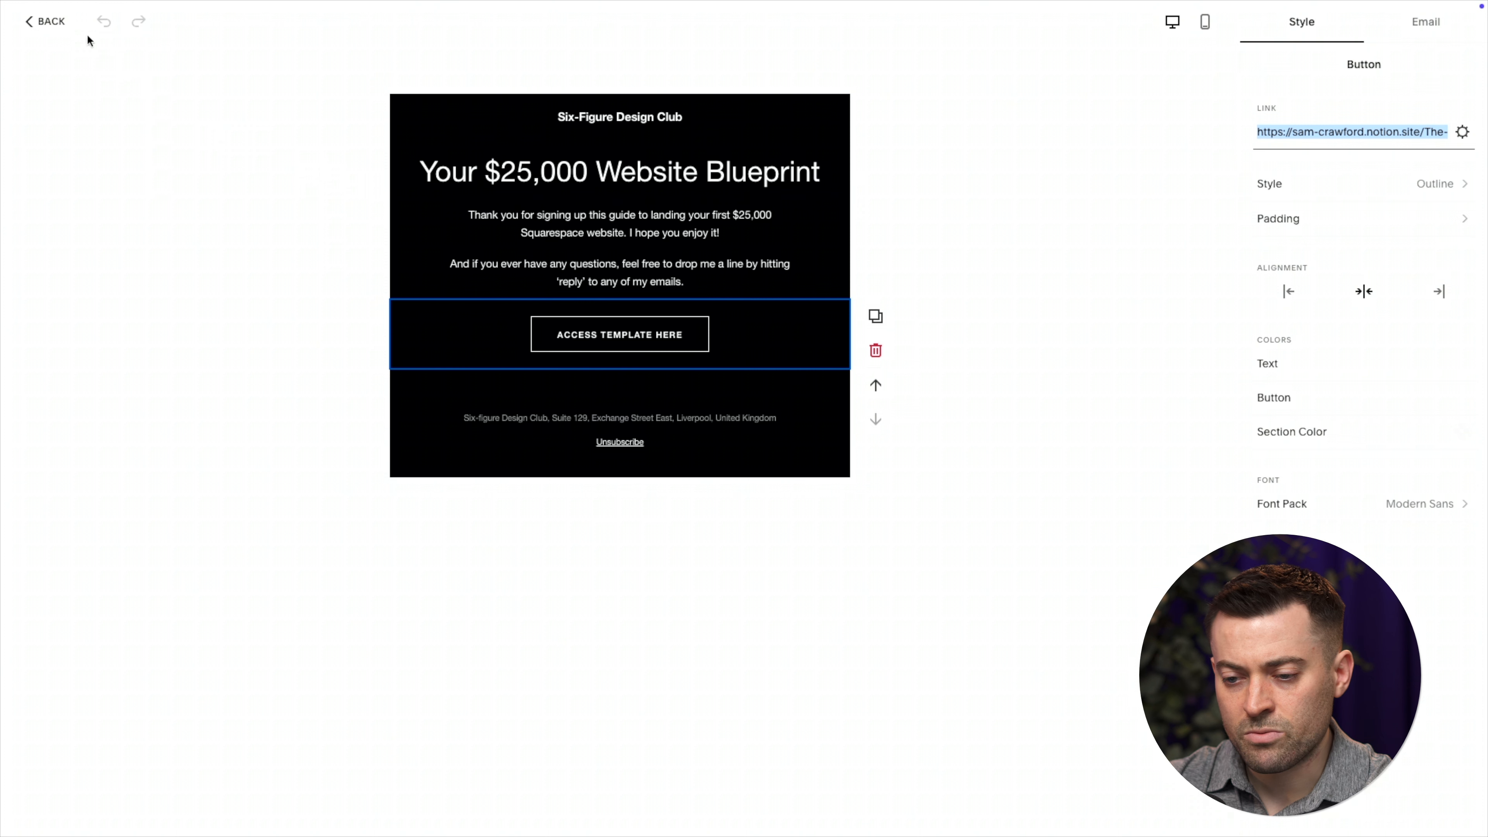
Leave the email and make the Subscriber Activity automation active
click(50, 32)
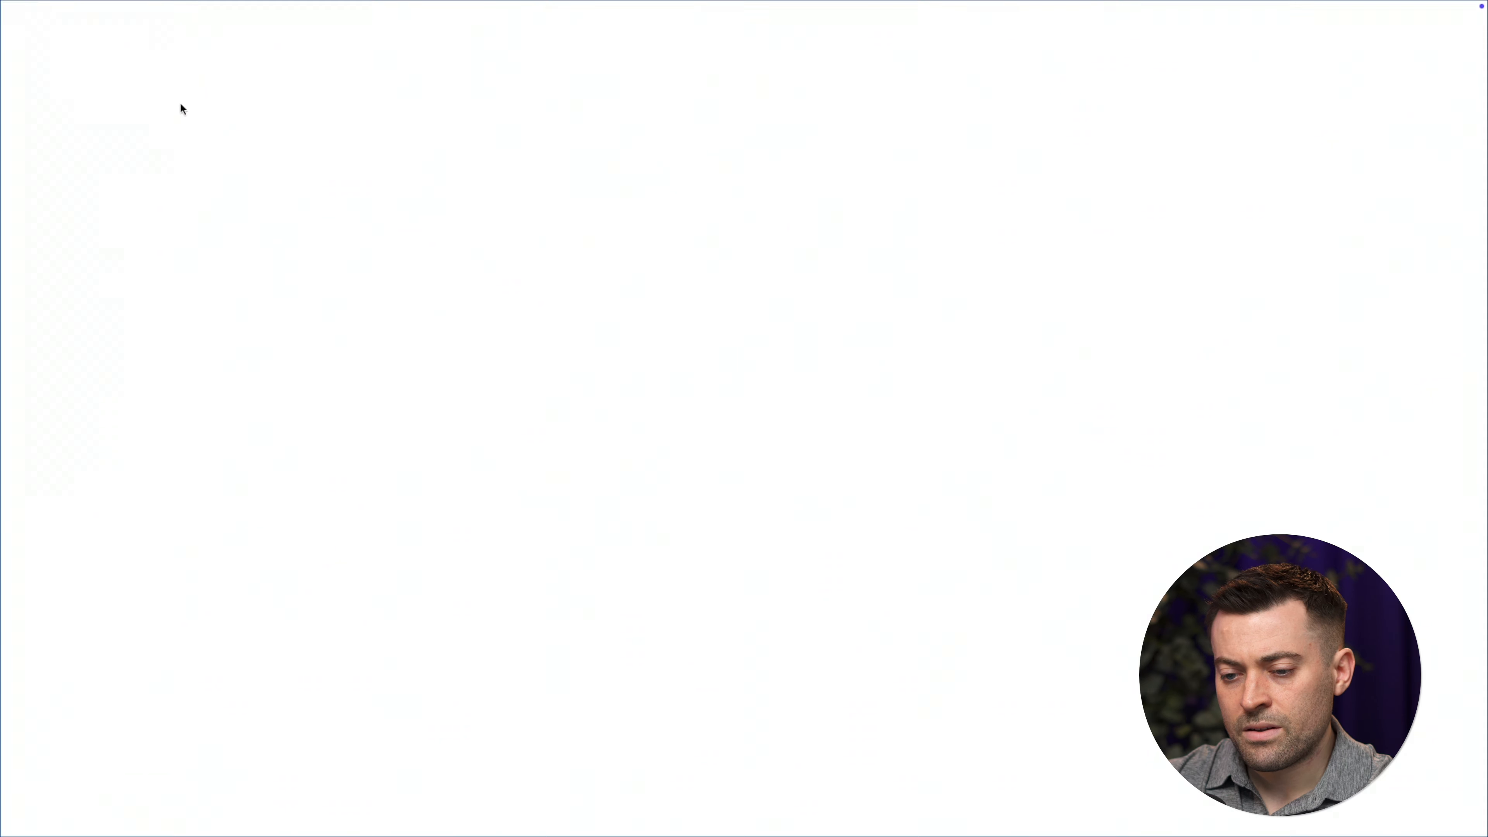
click(1431, 27)
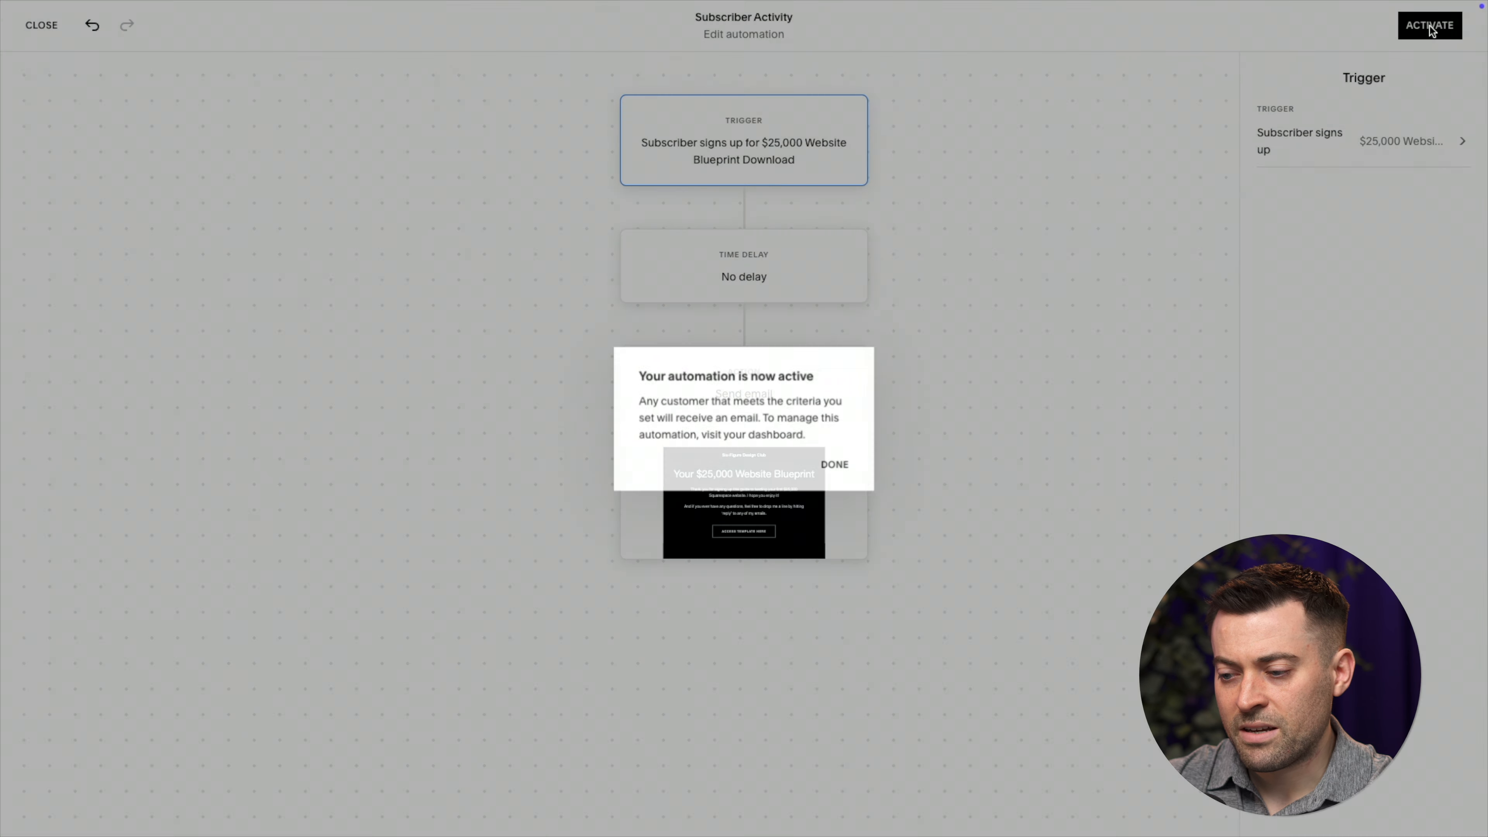
click(833, 464)
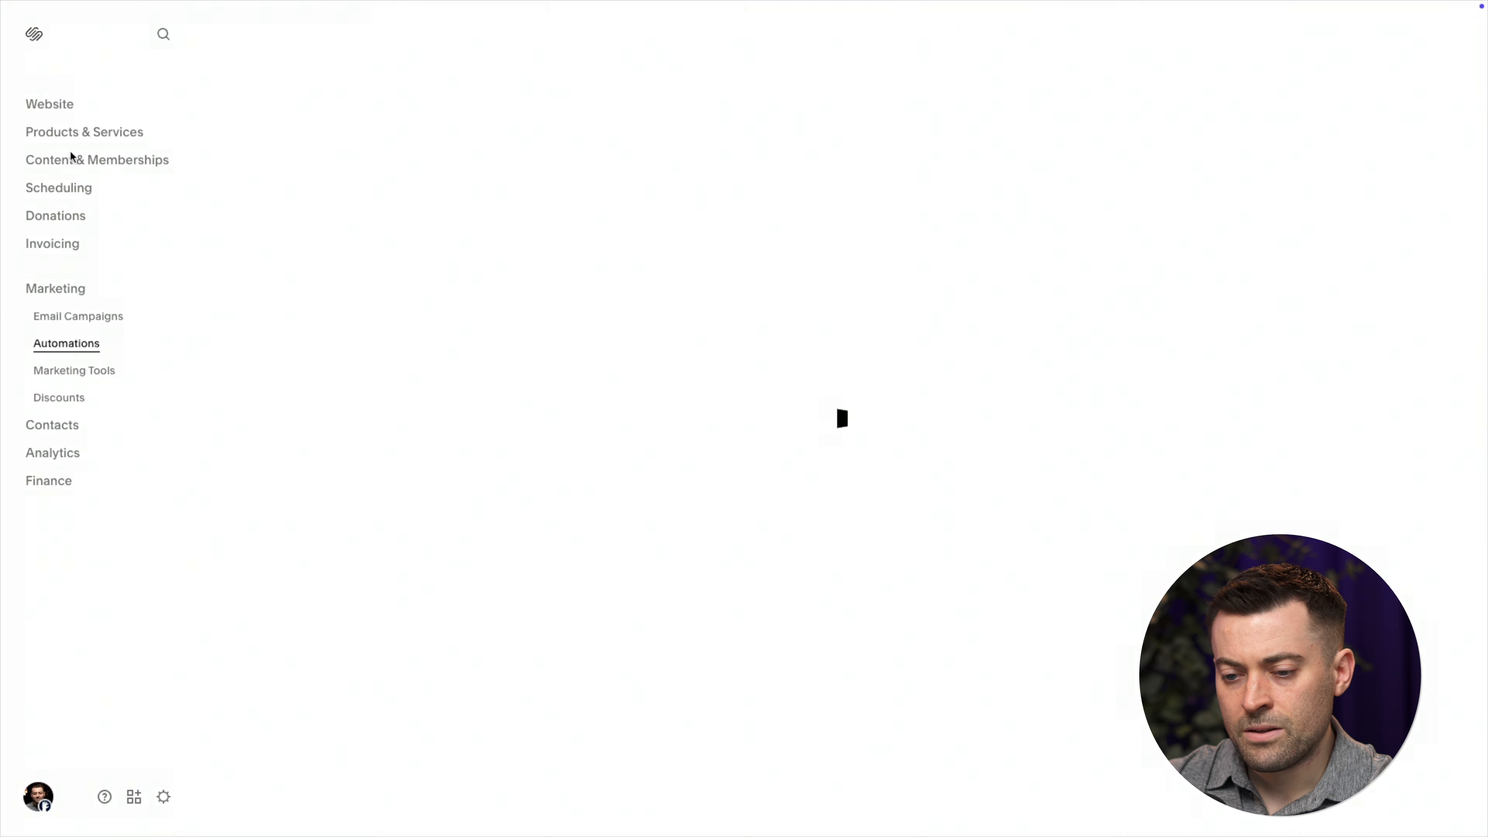
Edit the Home page and add a left-edge text block reading 'PDF'
click(53, 107)
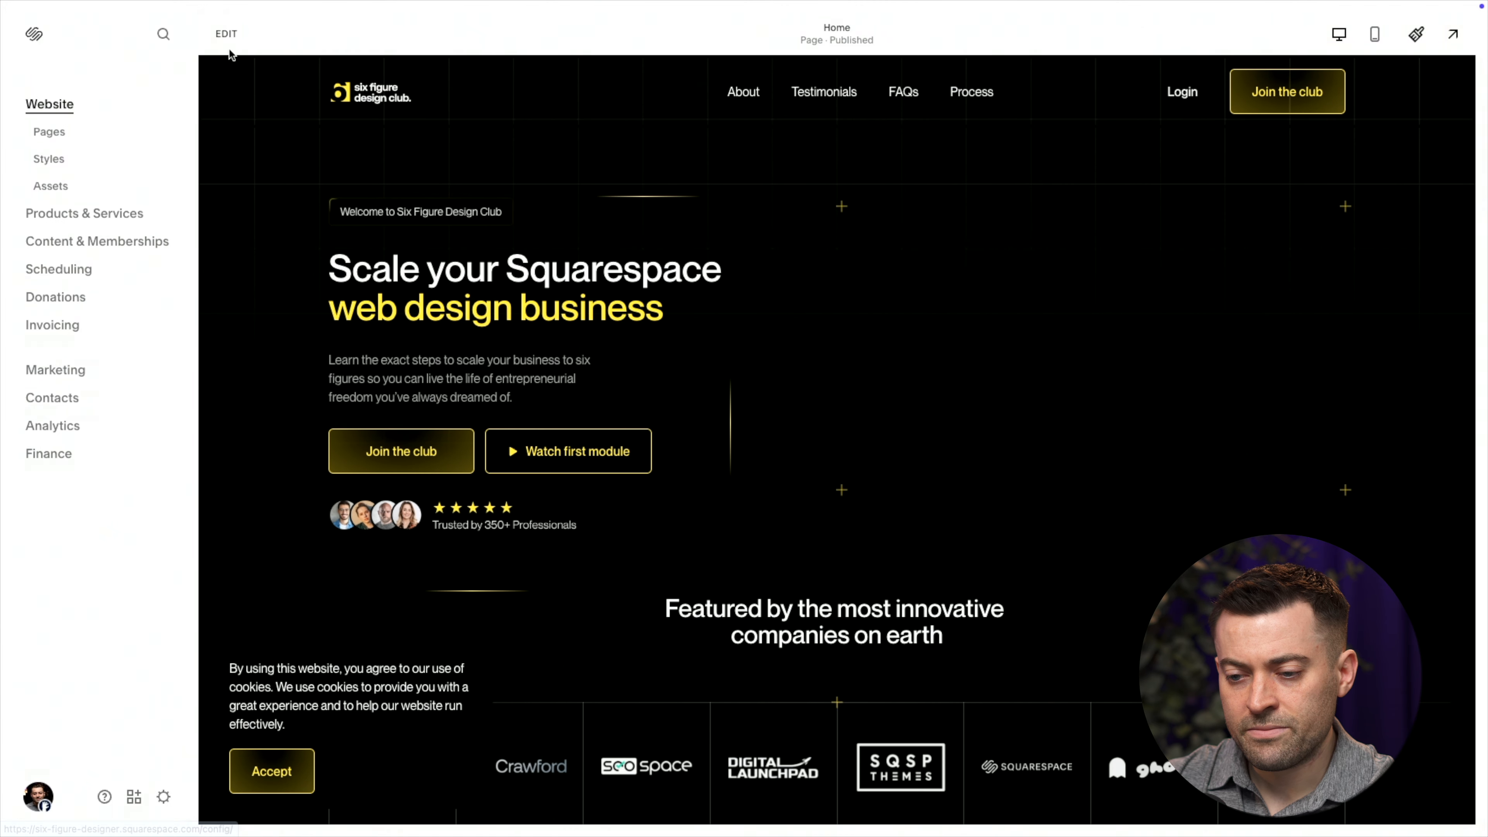
click(229, 50)
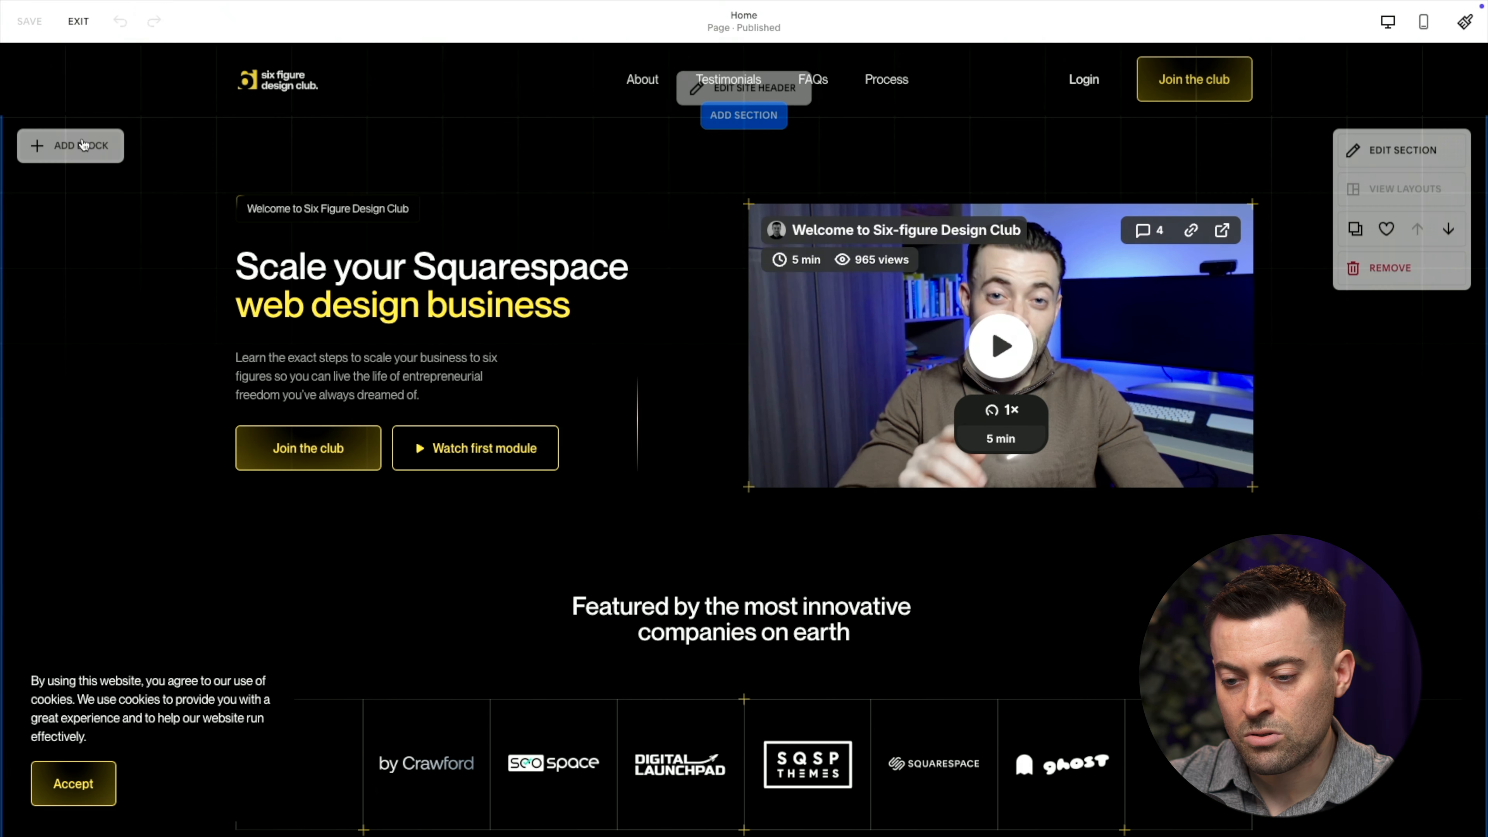
click(70, 142)
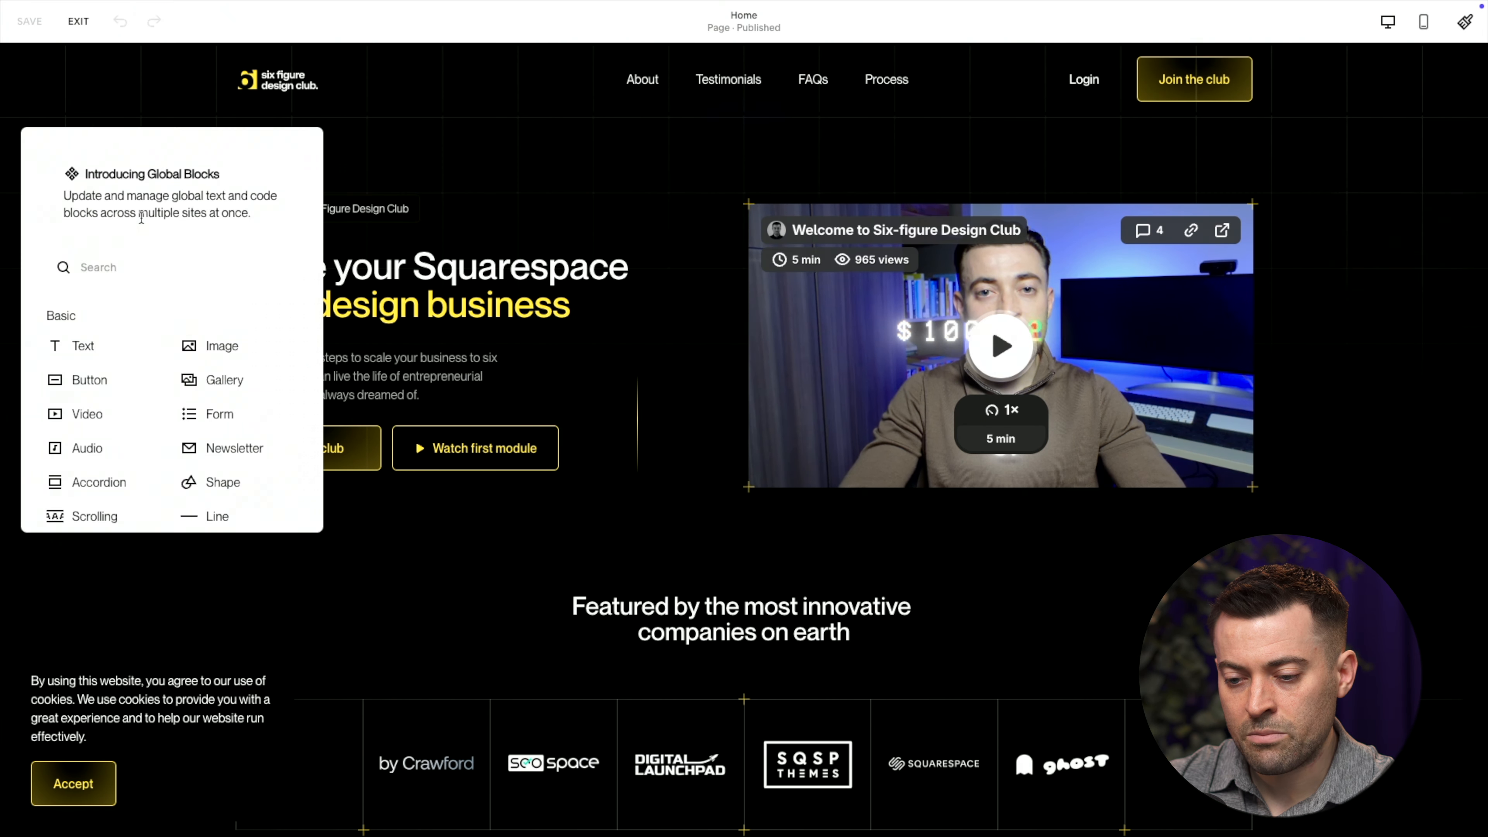
click(96, 338)
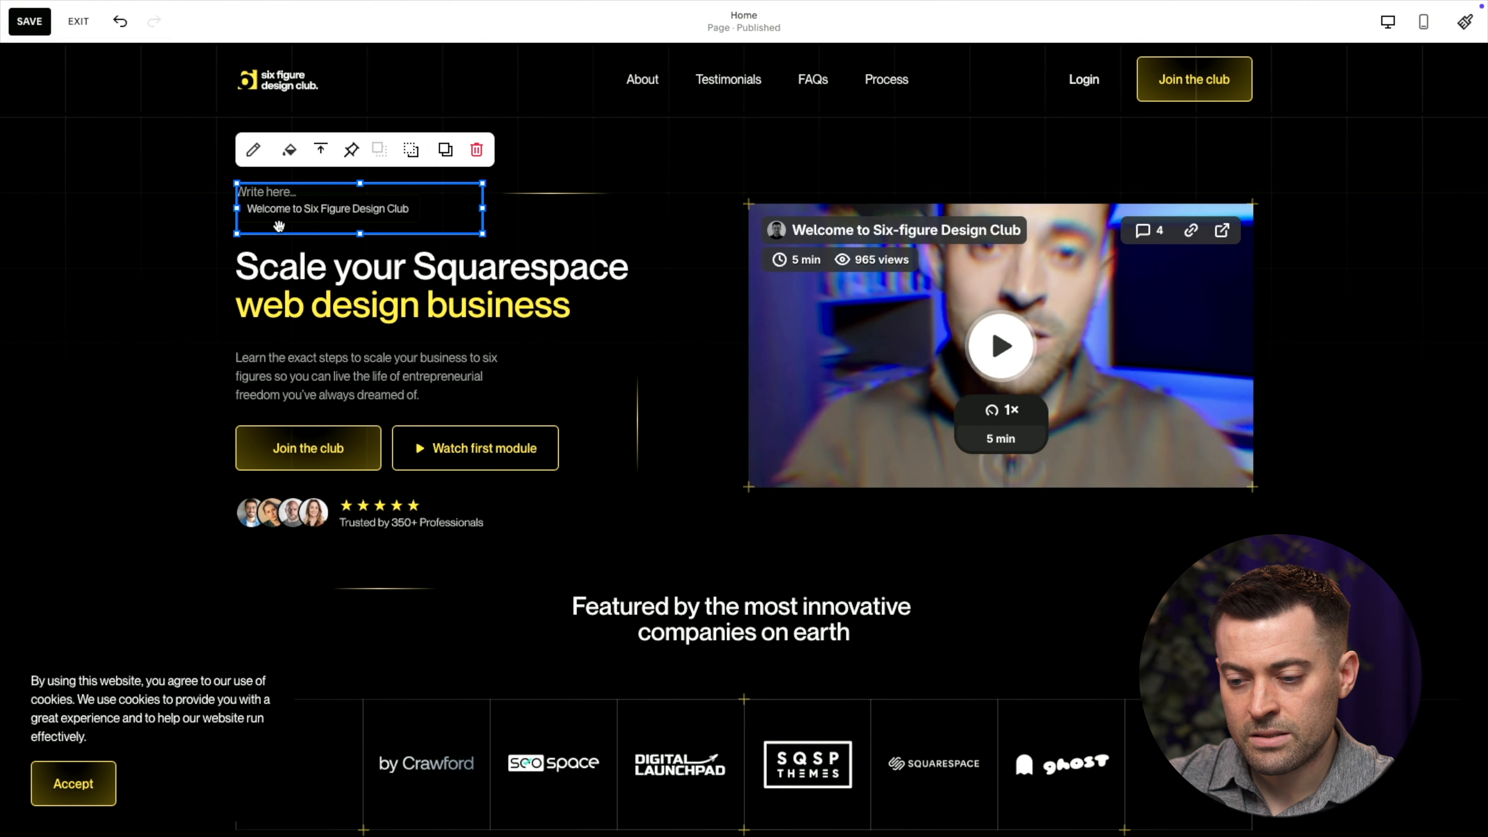
drag(286, 218, 80, 200)
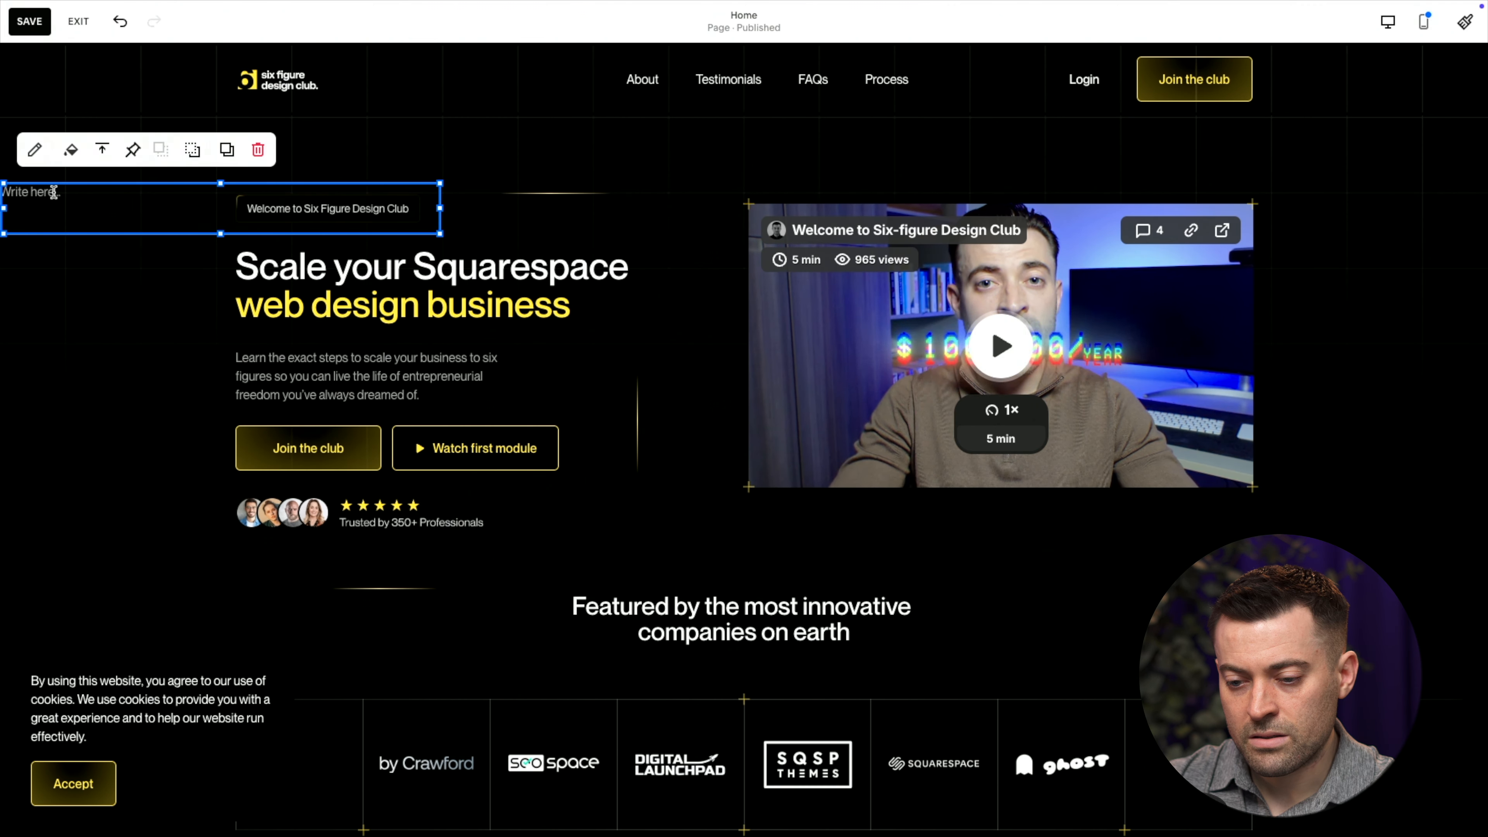
click(53, 192)
text(PDF)
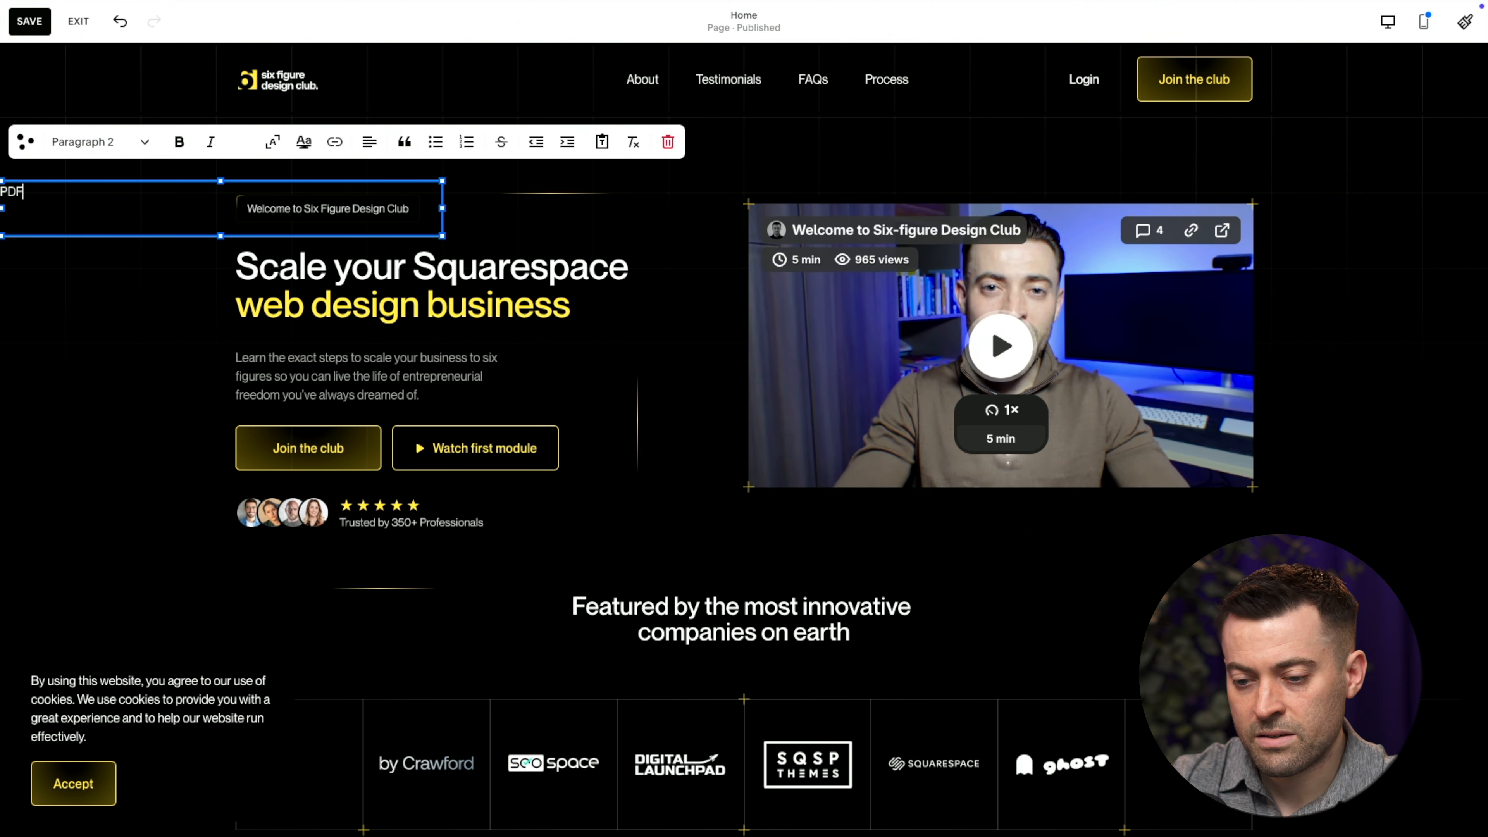
Link the word PDF to the uploaded homepage workbook PDF file
double_click(12, 193)
click(337, 142)
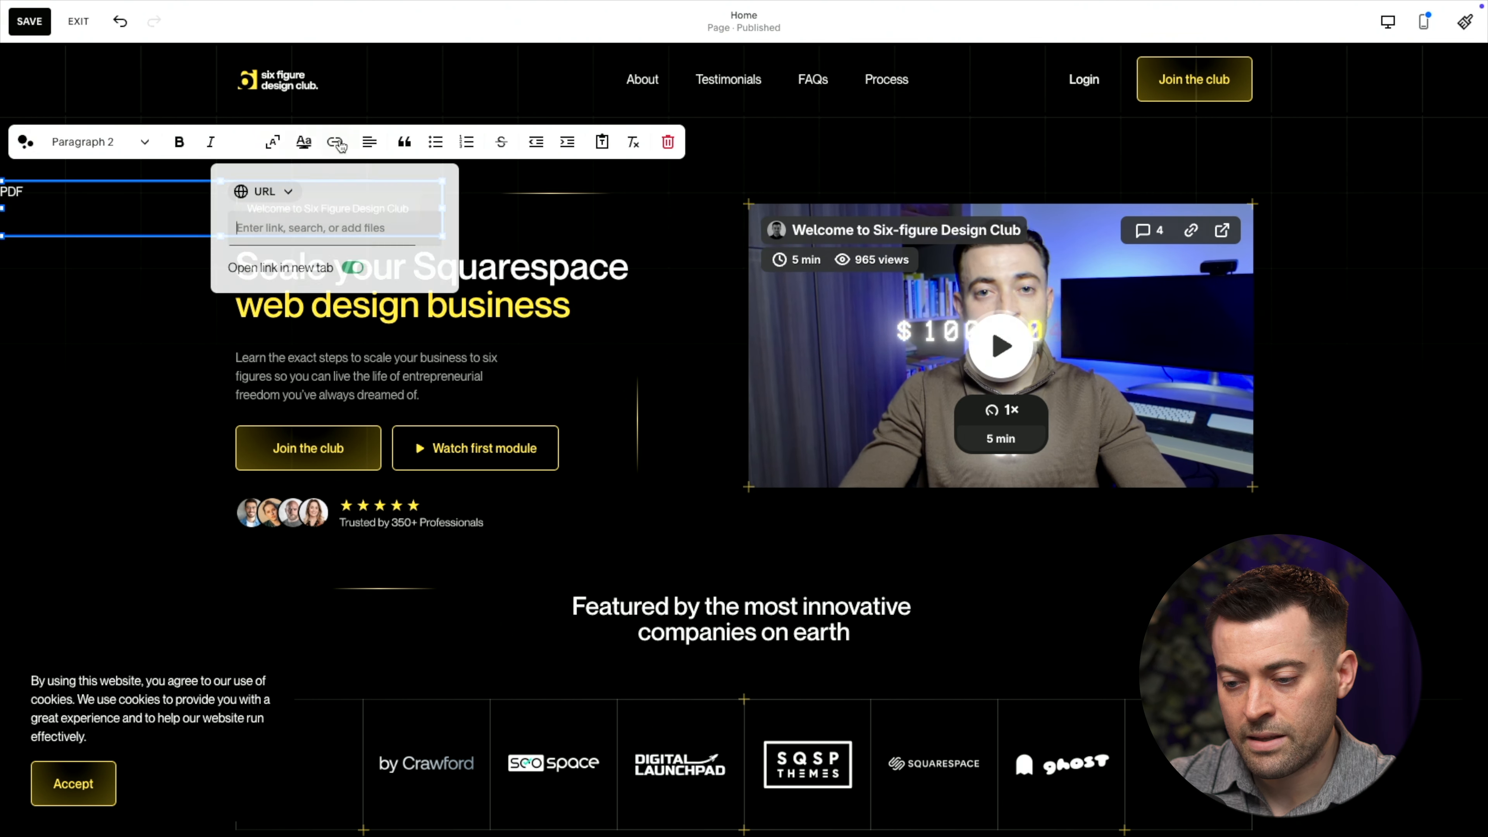
click(284, 193)
click(273, 263)
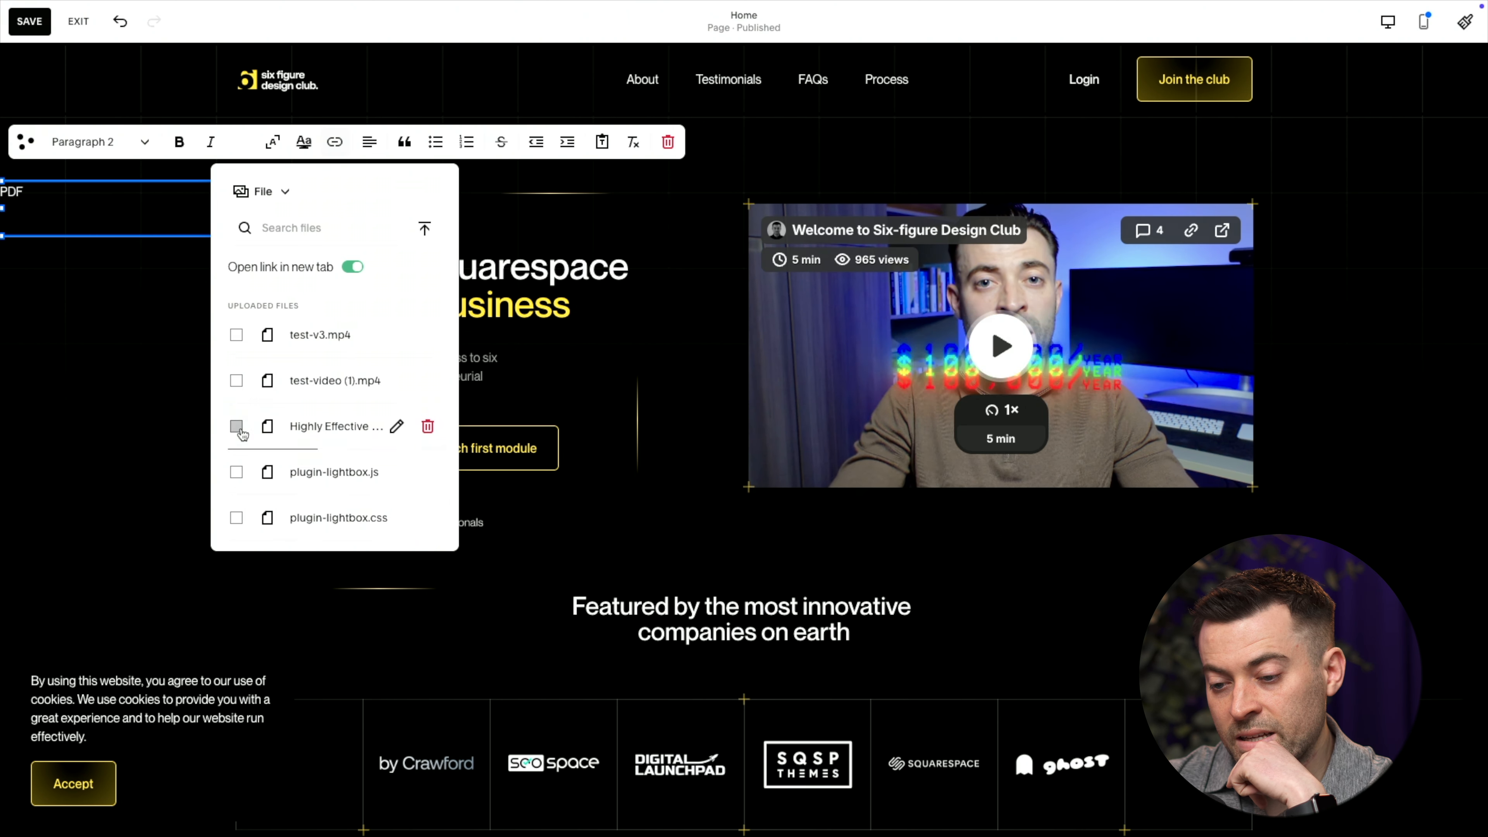
click(307, 431)
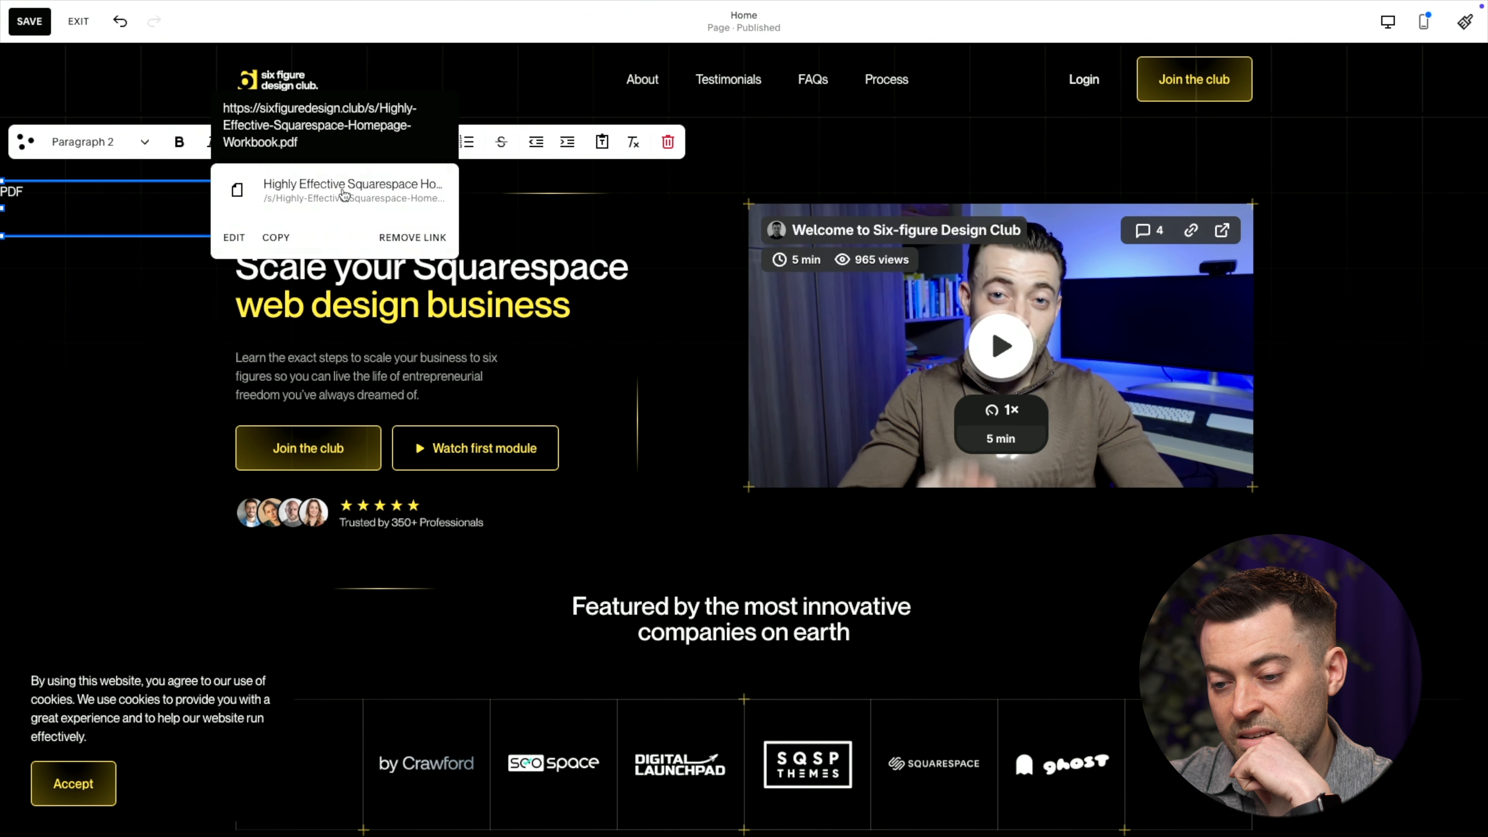
Open the linked PDF, copy its web address, then exit the editor without saving
click(343, 192)
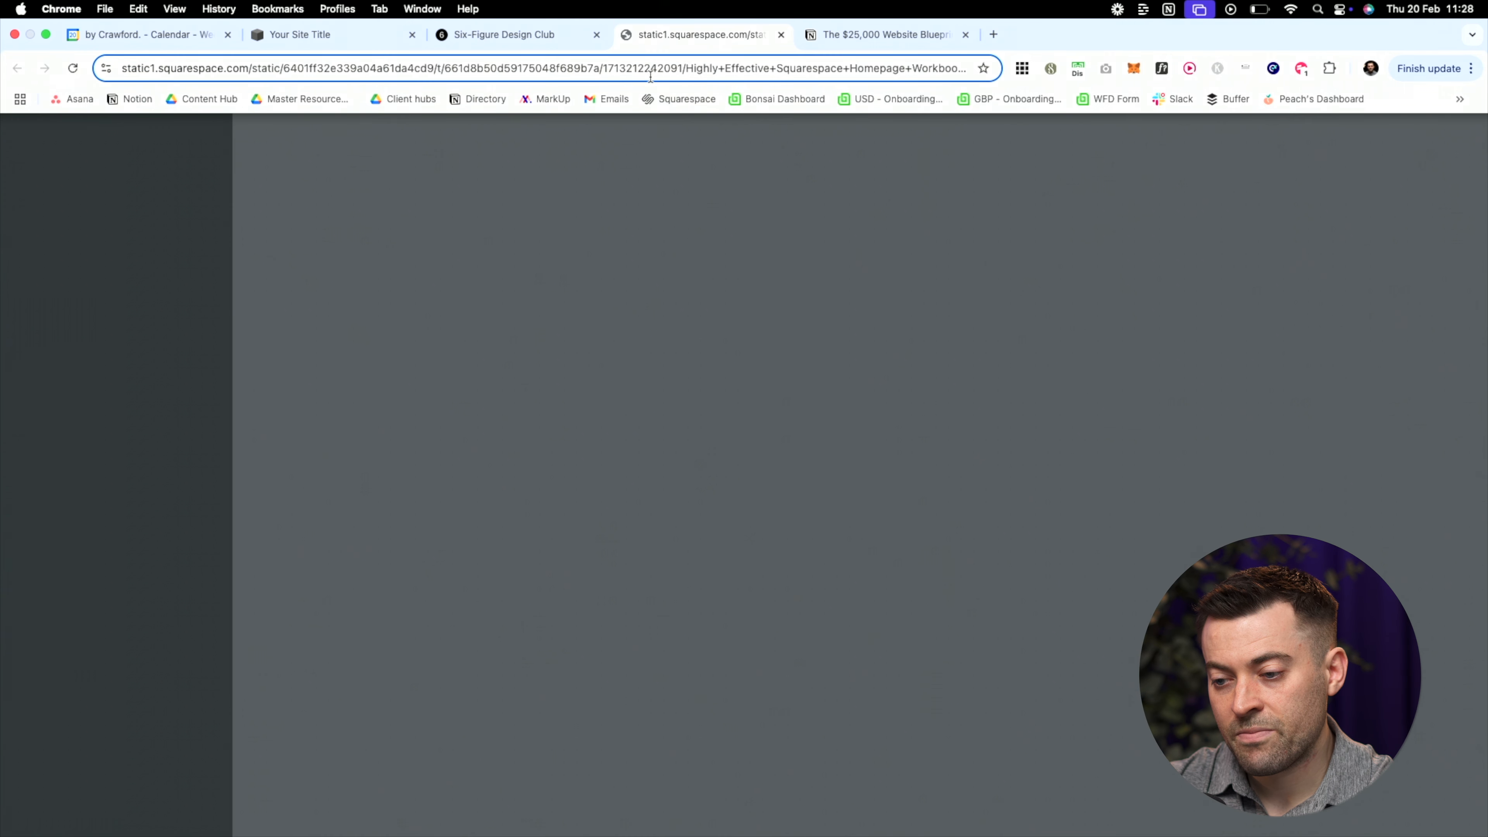
click(649, 72)
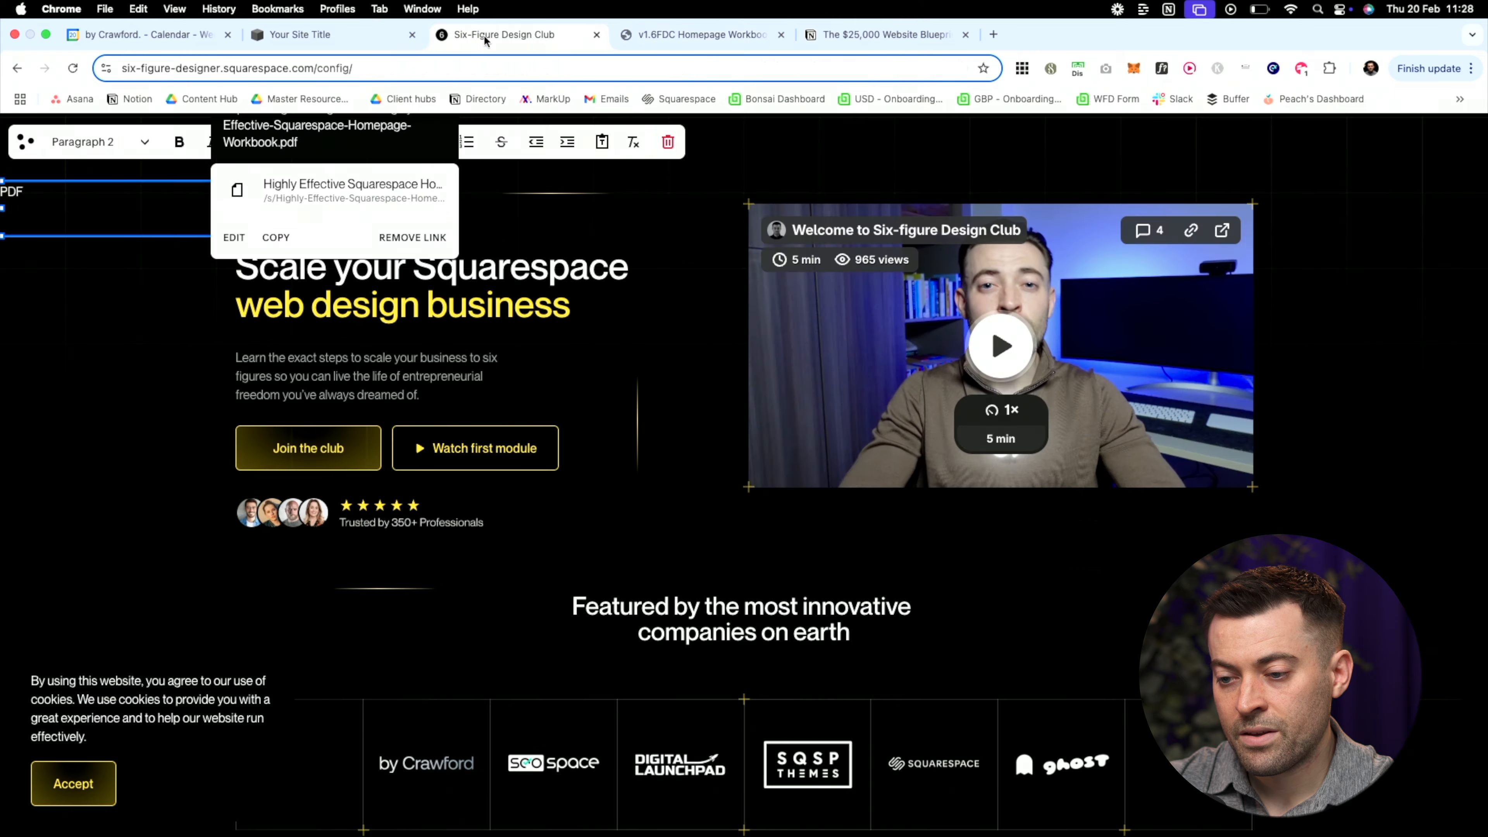
click(492, 35)
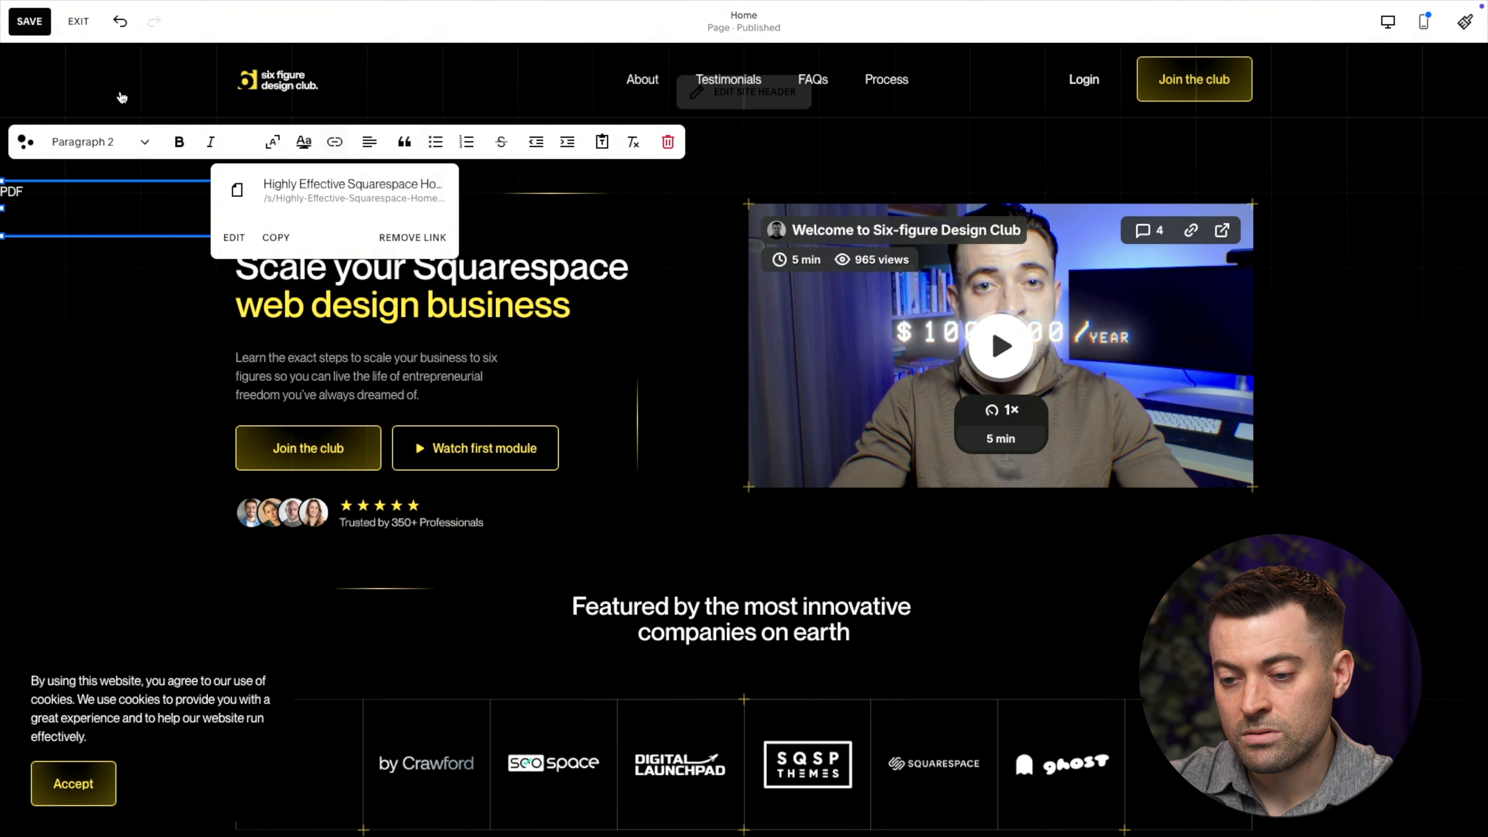
click(78, 21)
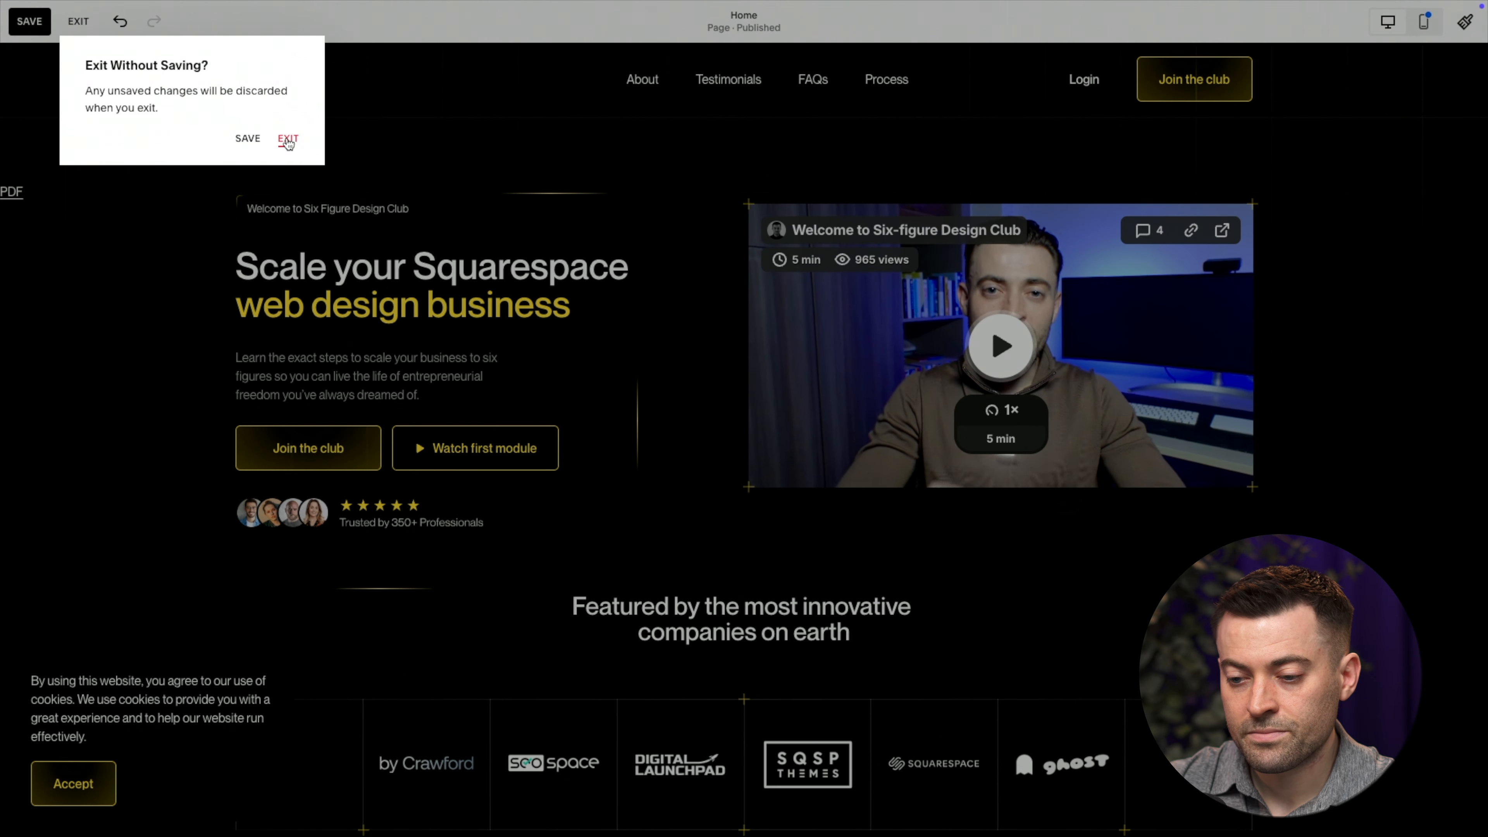
click(286, 137)
Open the $25,000 blueprint Subscriber Activity automation, pause it for editing, and open its email
click(59, 369)
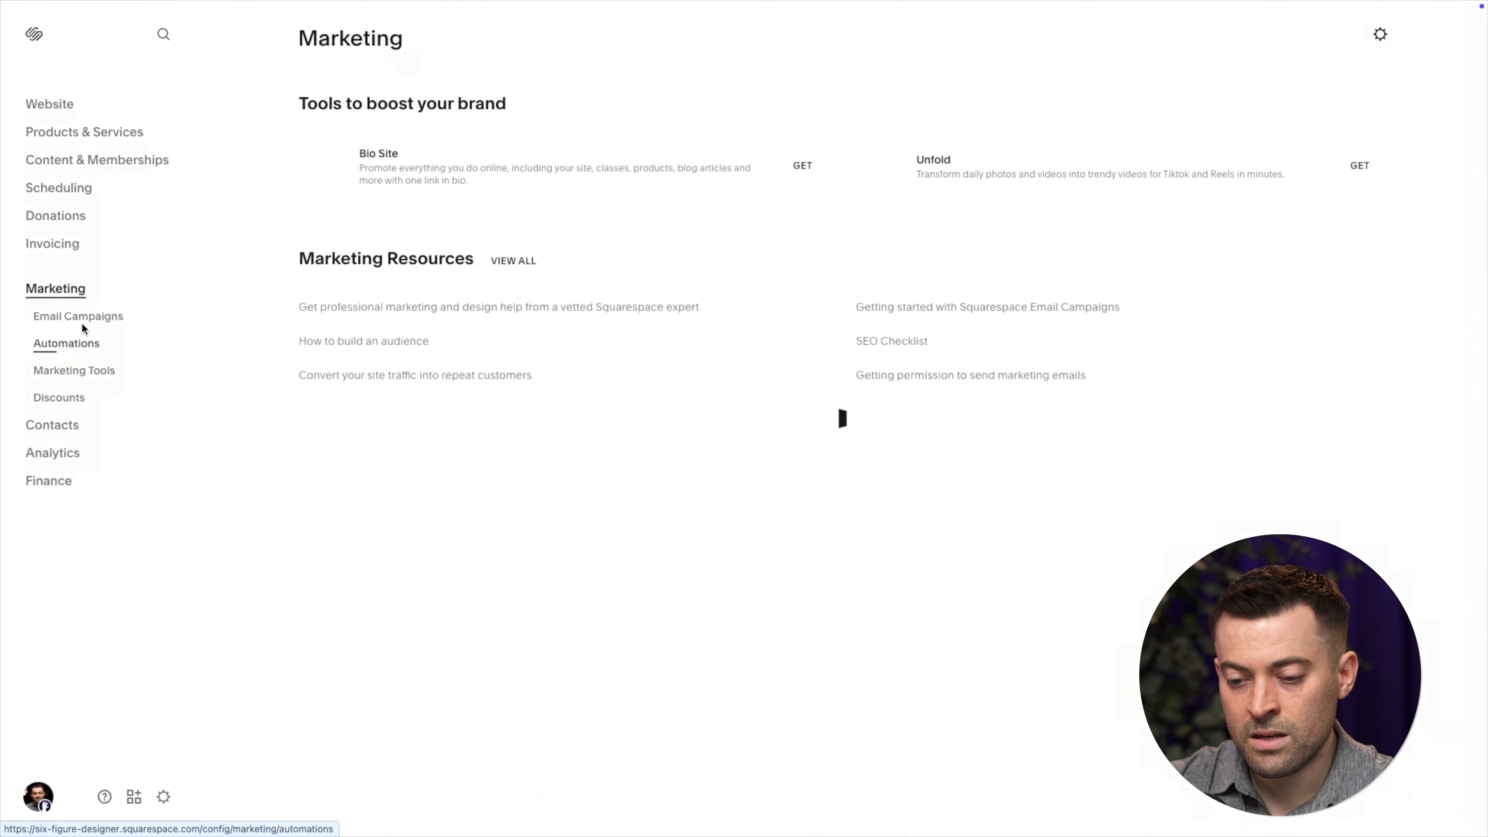
click(82, 320)
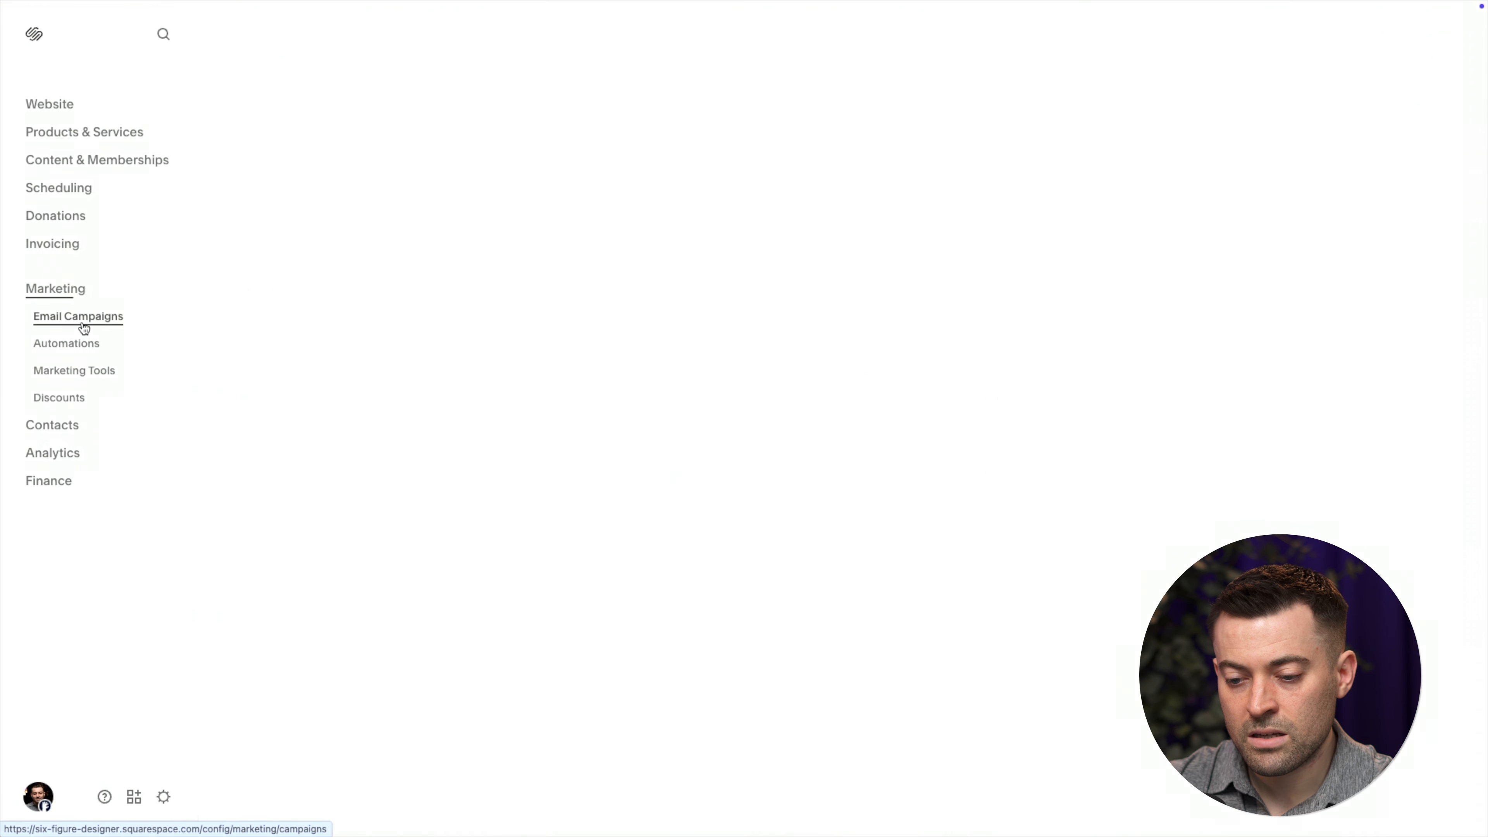
click(75, 346)
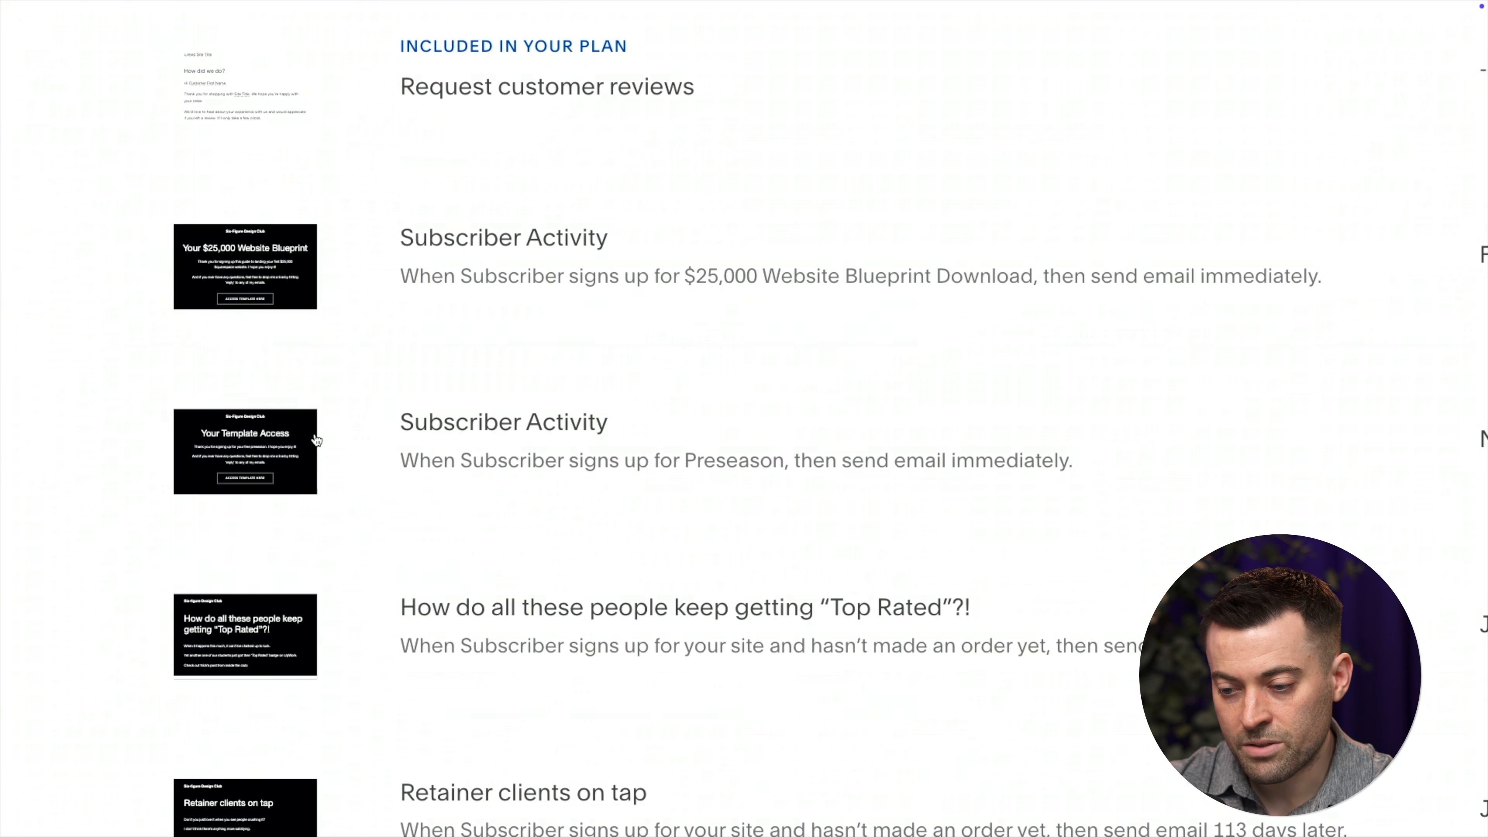
click(957, 253)
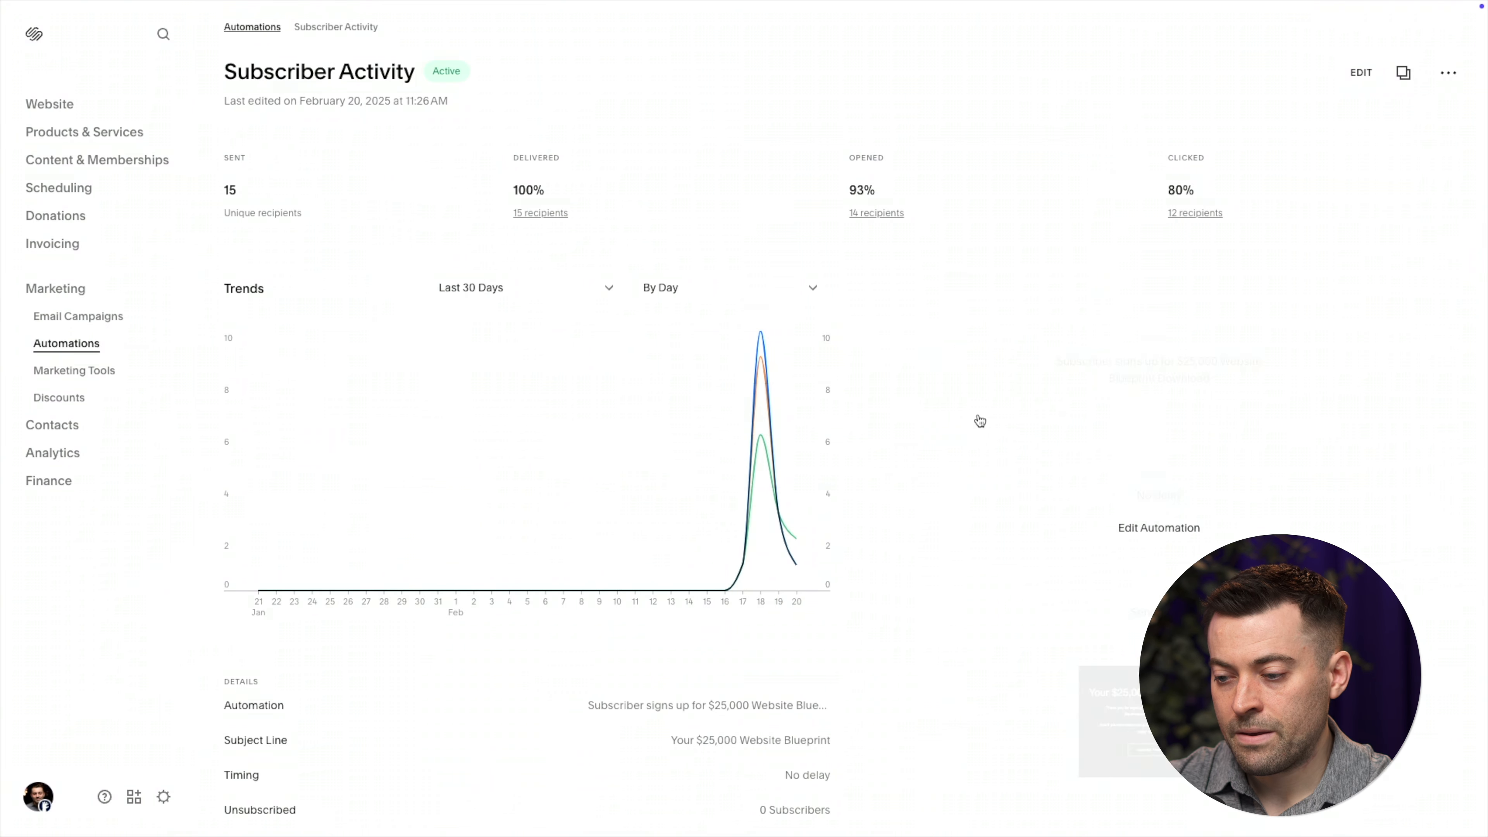
click(1153, 463)
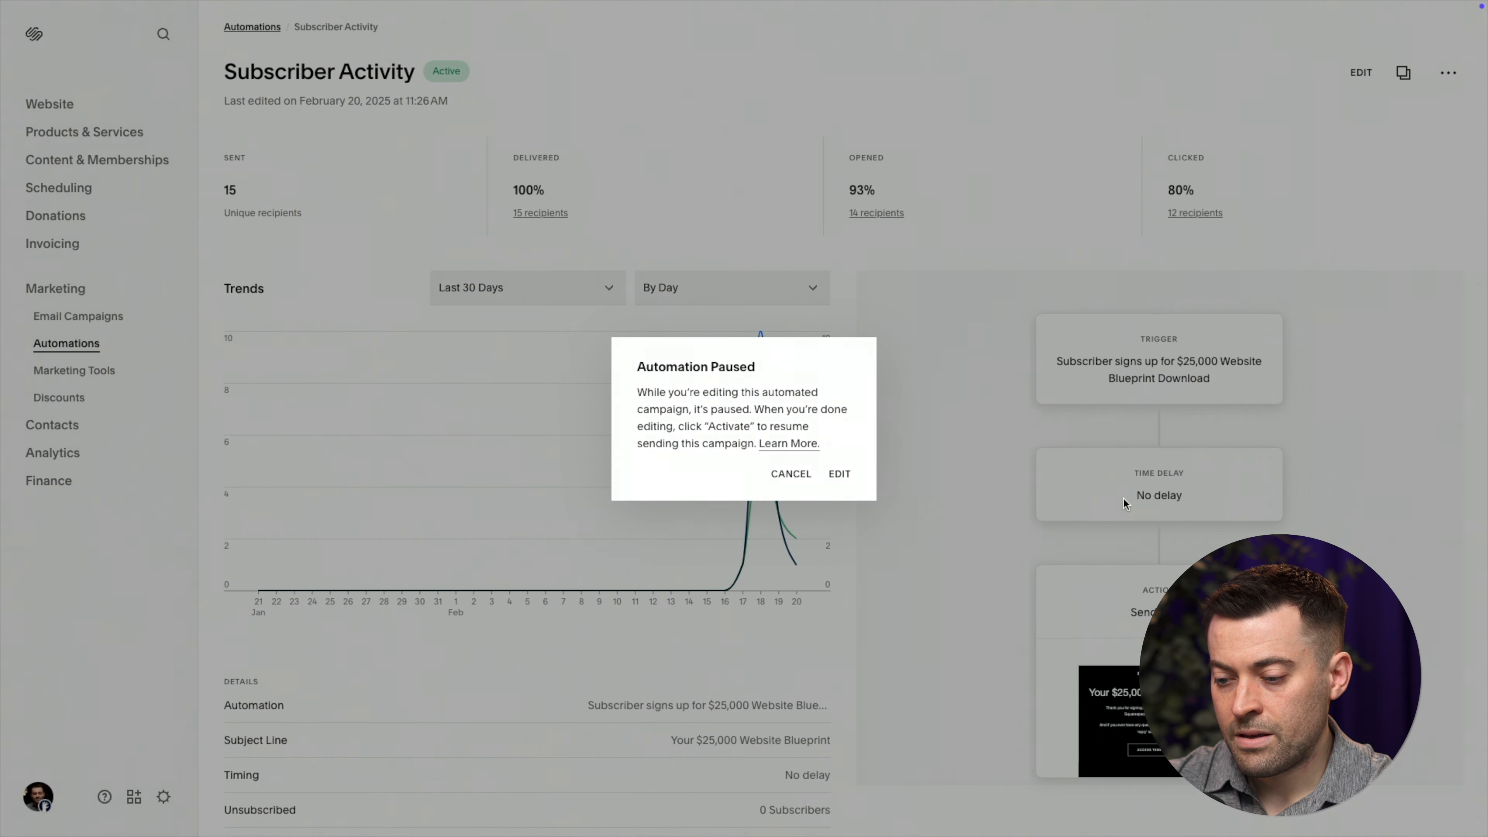
click(860, 478)
click(815, 396)
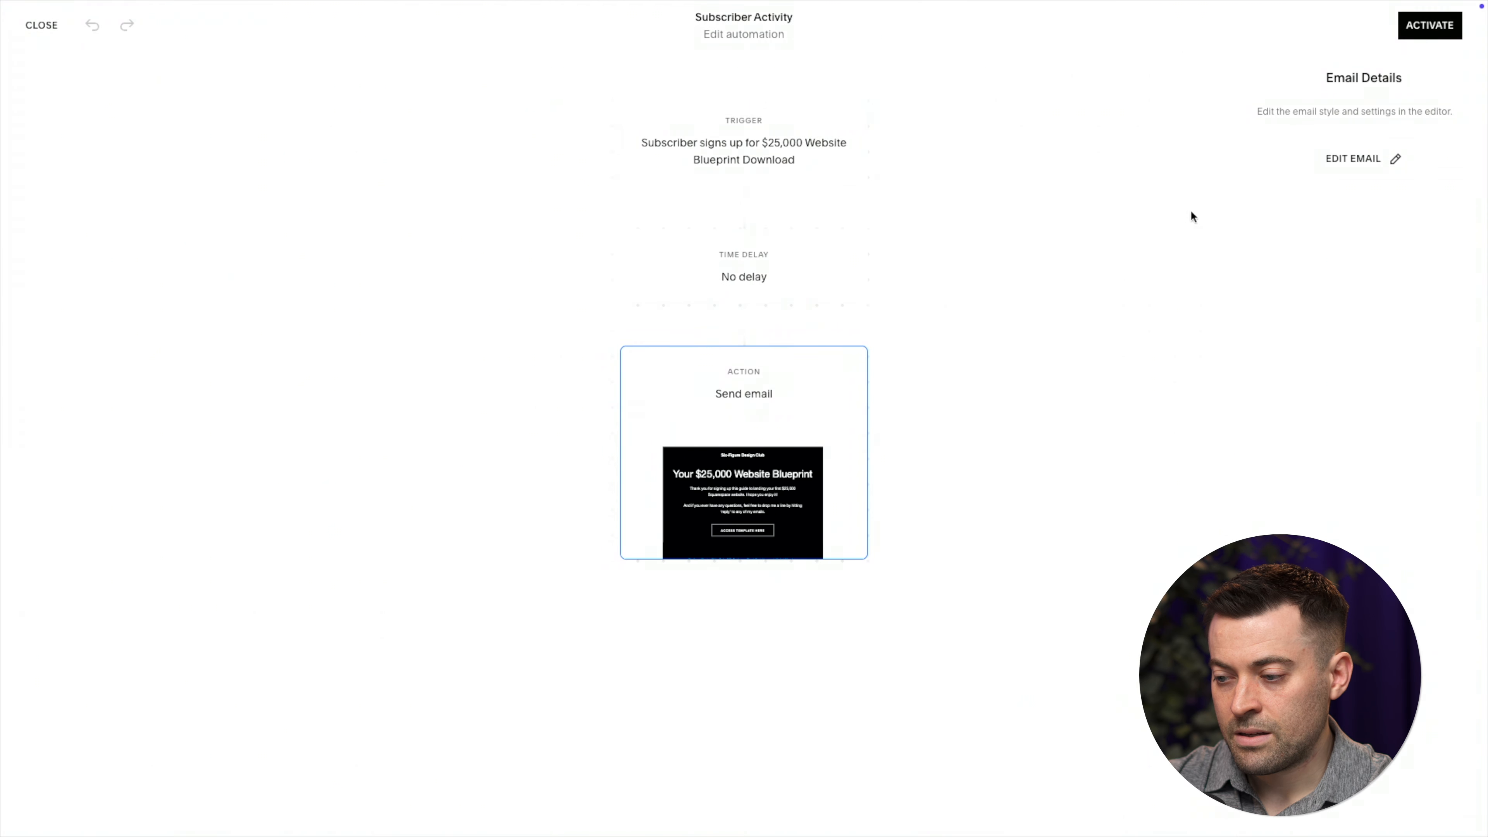
click(1362, 159)
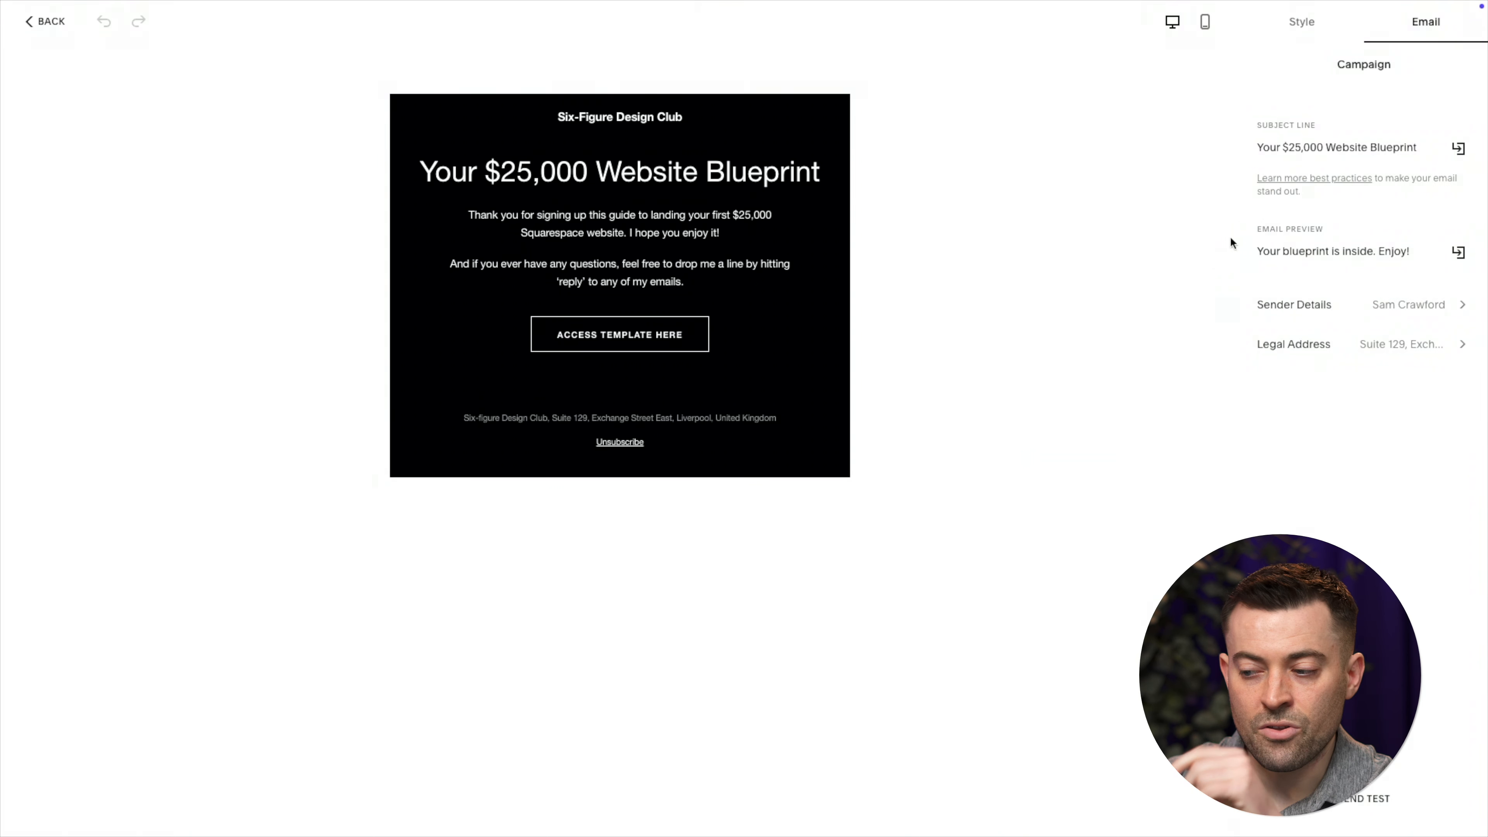
Paste the workbook PDF address into the ACCESS TEMPLATE HERE button link, then undo it
triple_click(1330, 149)
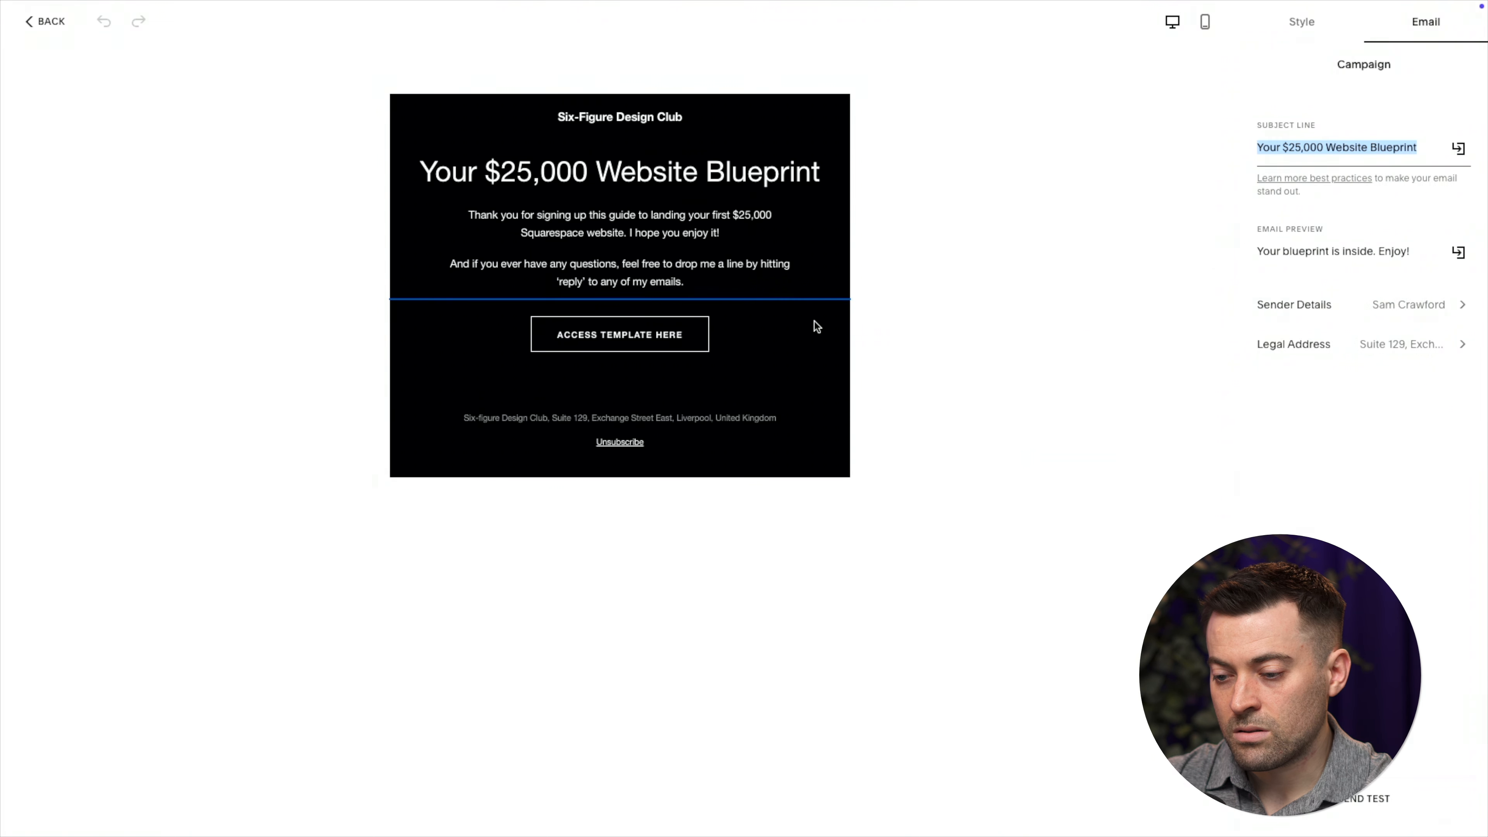
click(790, 324)
drag(1319, 133, 1356, 132)
key(ctrl+a)
key(ctrl+v)
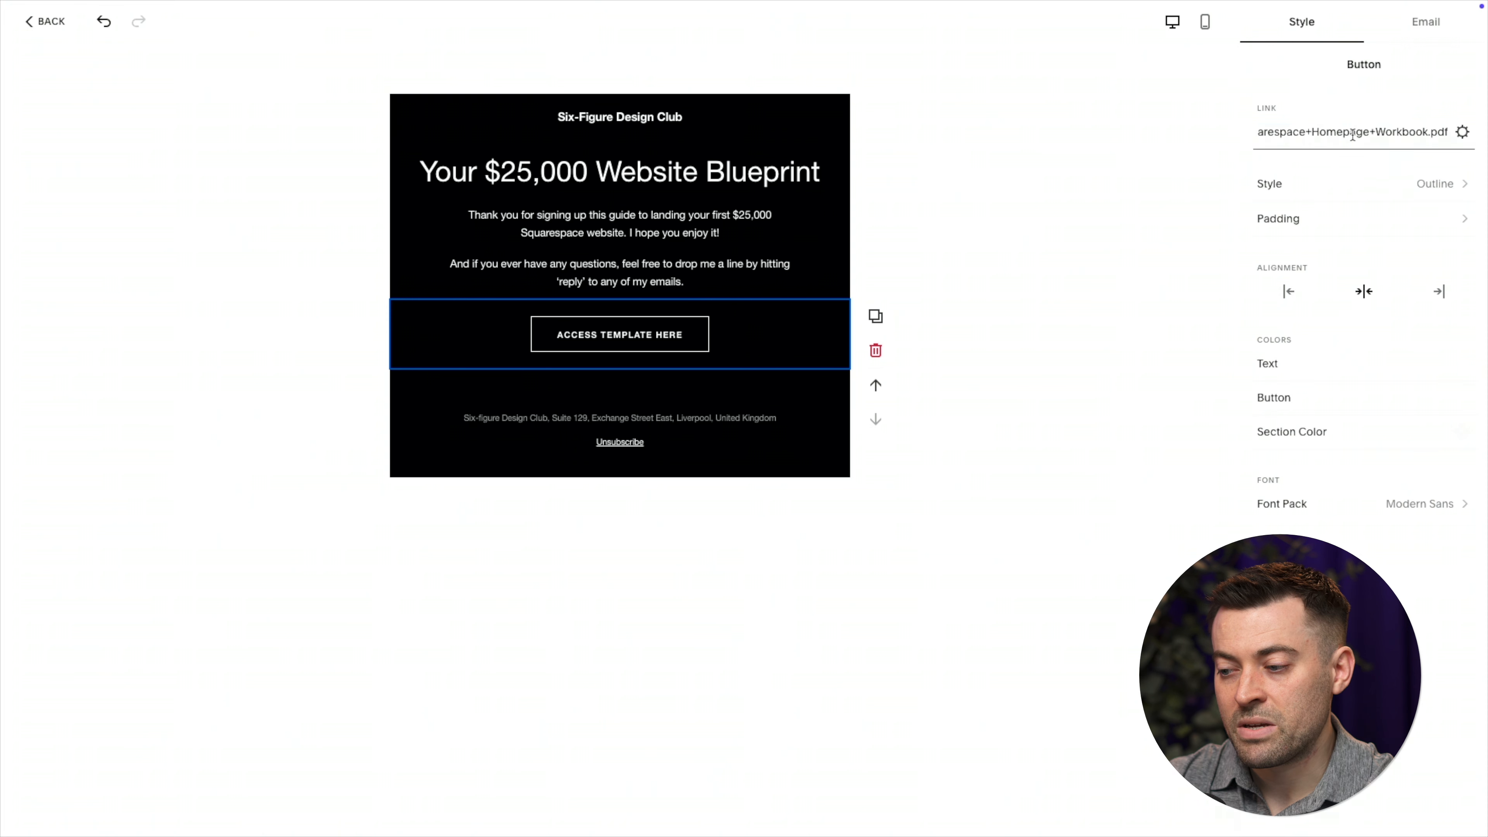
key(super+z)
View the workbook PDF's Introduction page, then switch back to the Squarespace Campaigns email editor
mouse_move(845, 2)
click(663, 40)
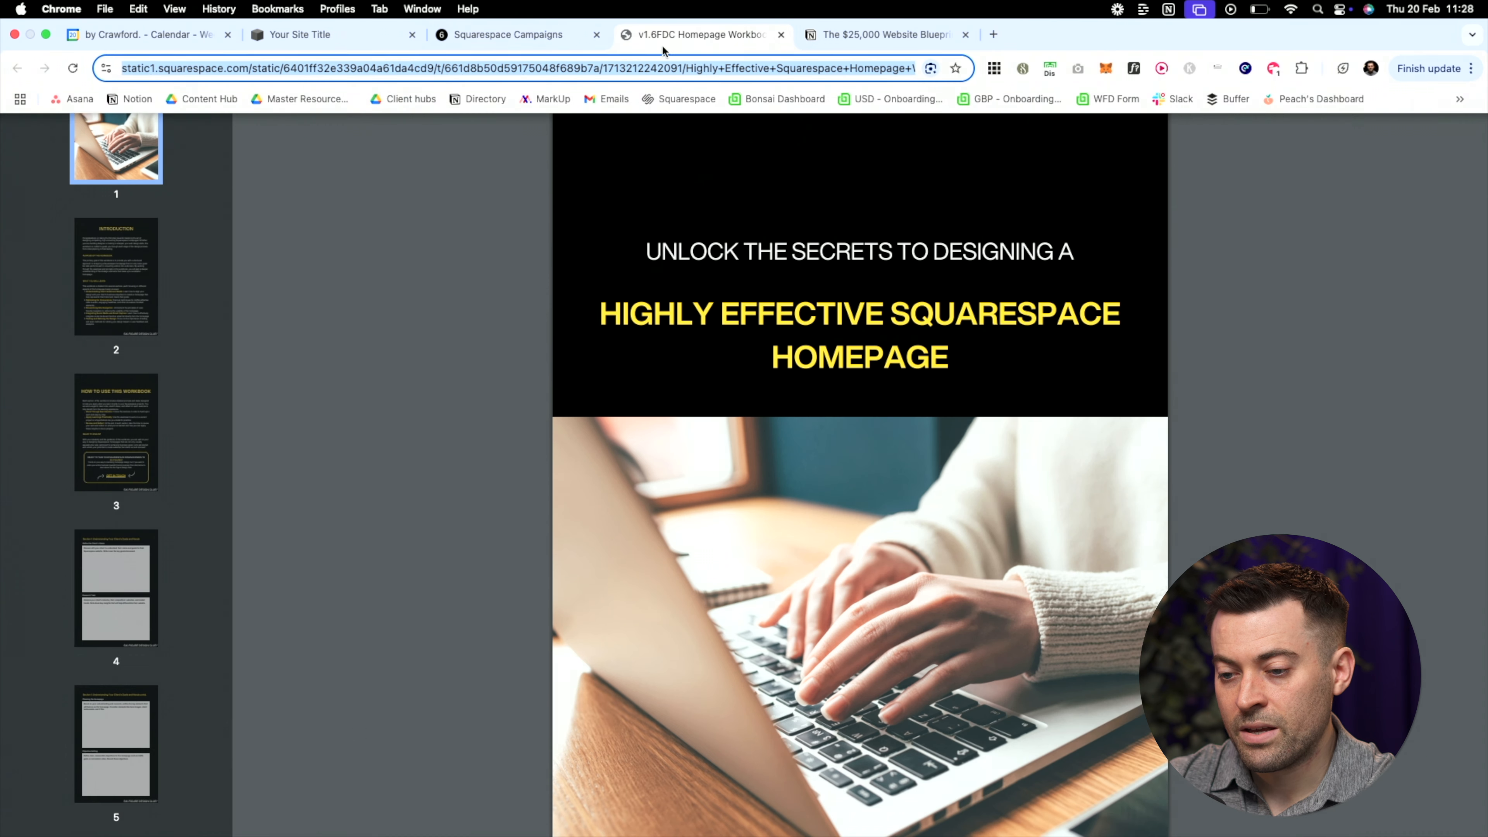
click(116, 275)
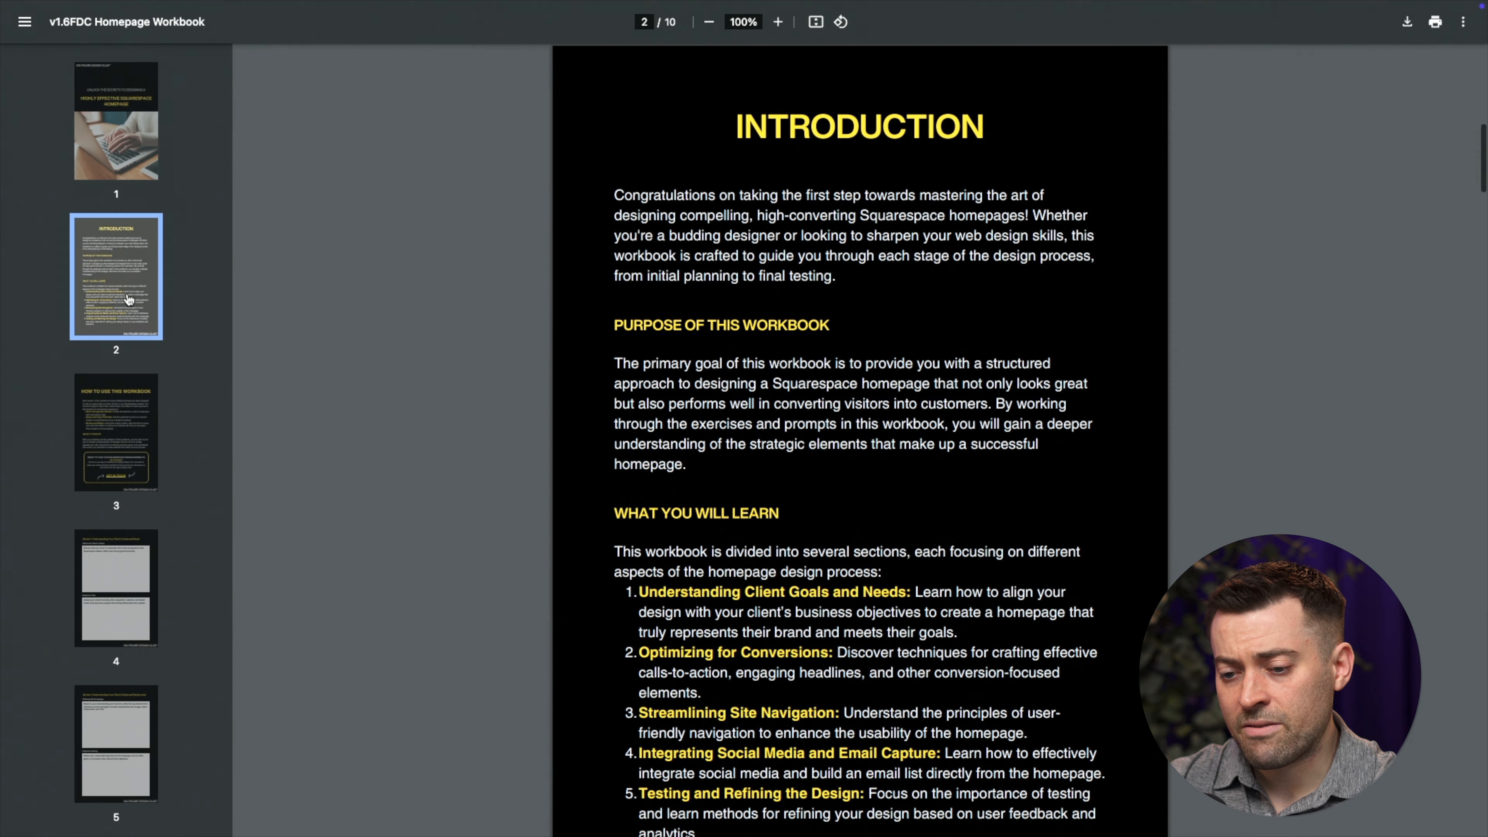
scroll(135, 411, down, 3)
scroll(149, 434, up, 3)
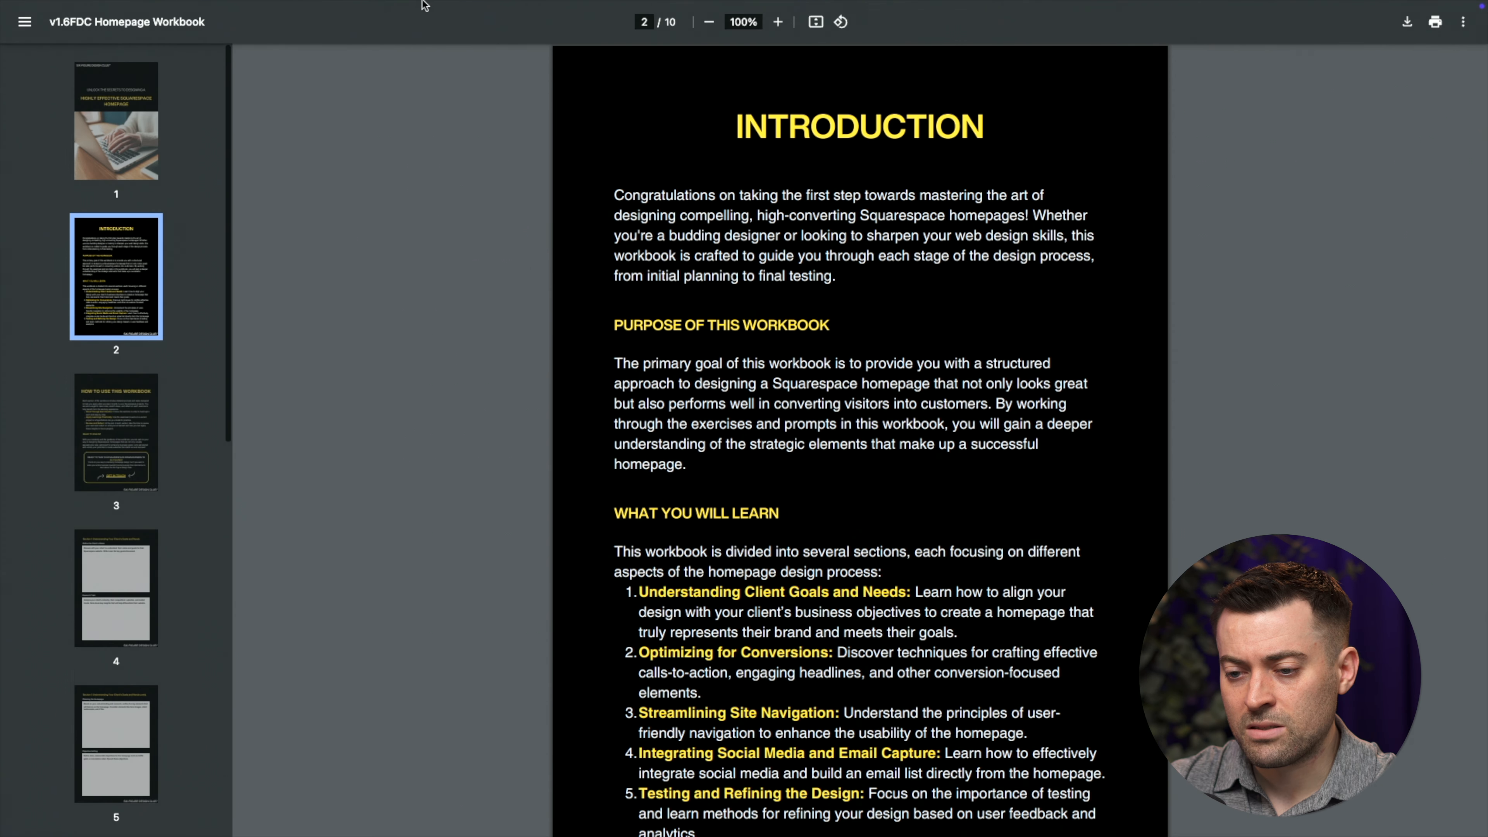
mouse_move(310, 3)
click(310, 36)
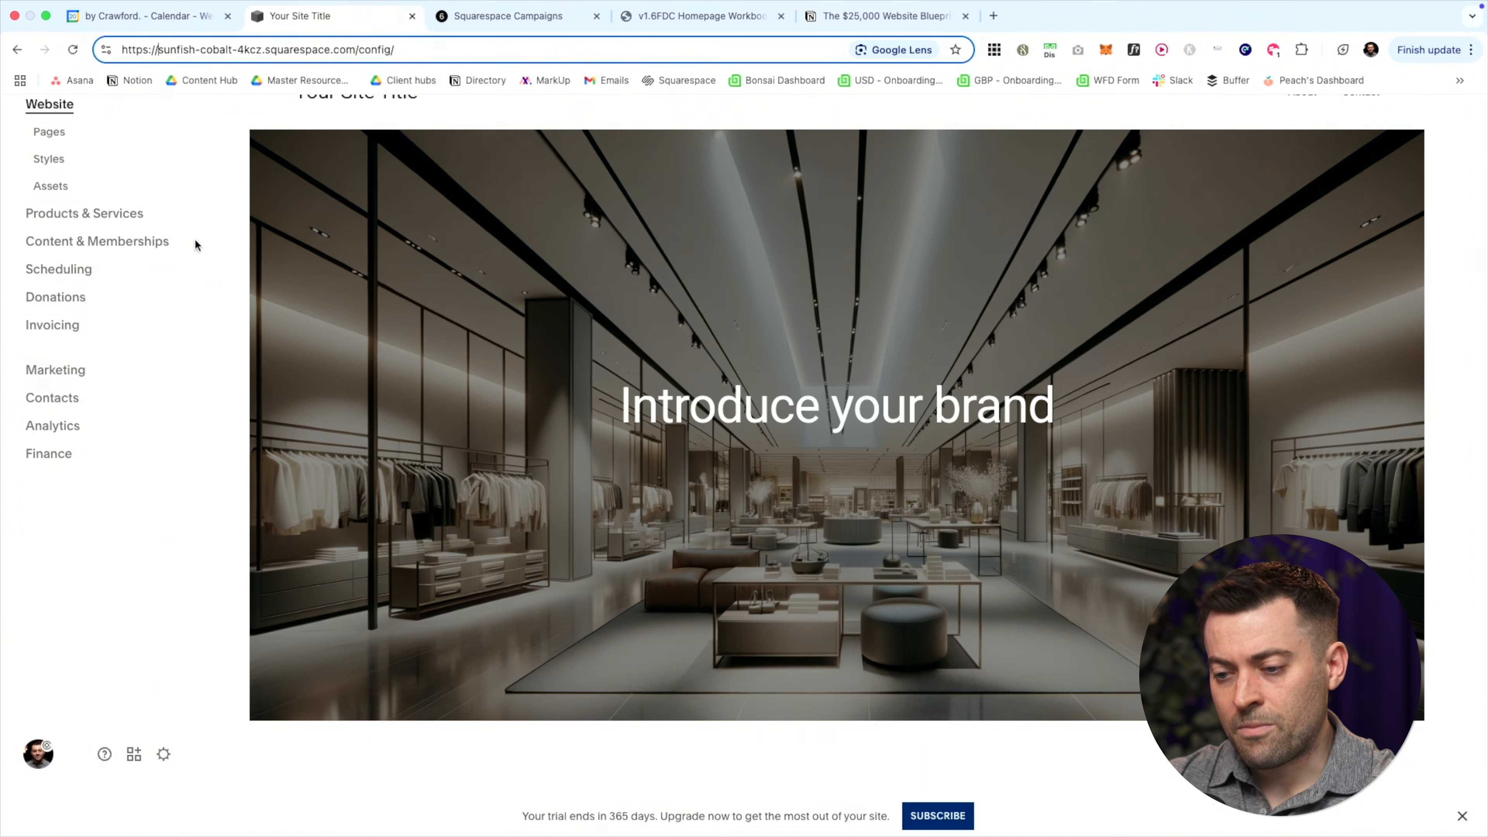
mouse_move(580, 3)
click(518, 35)
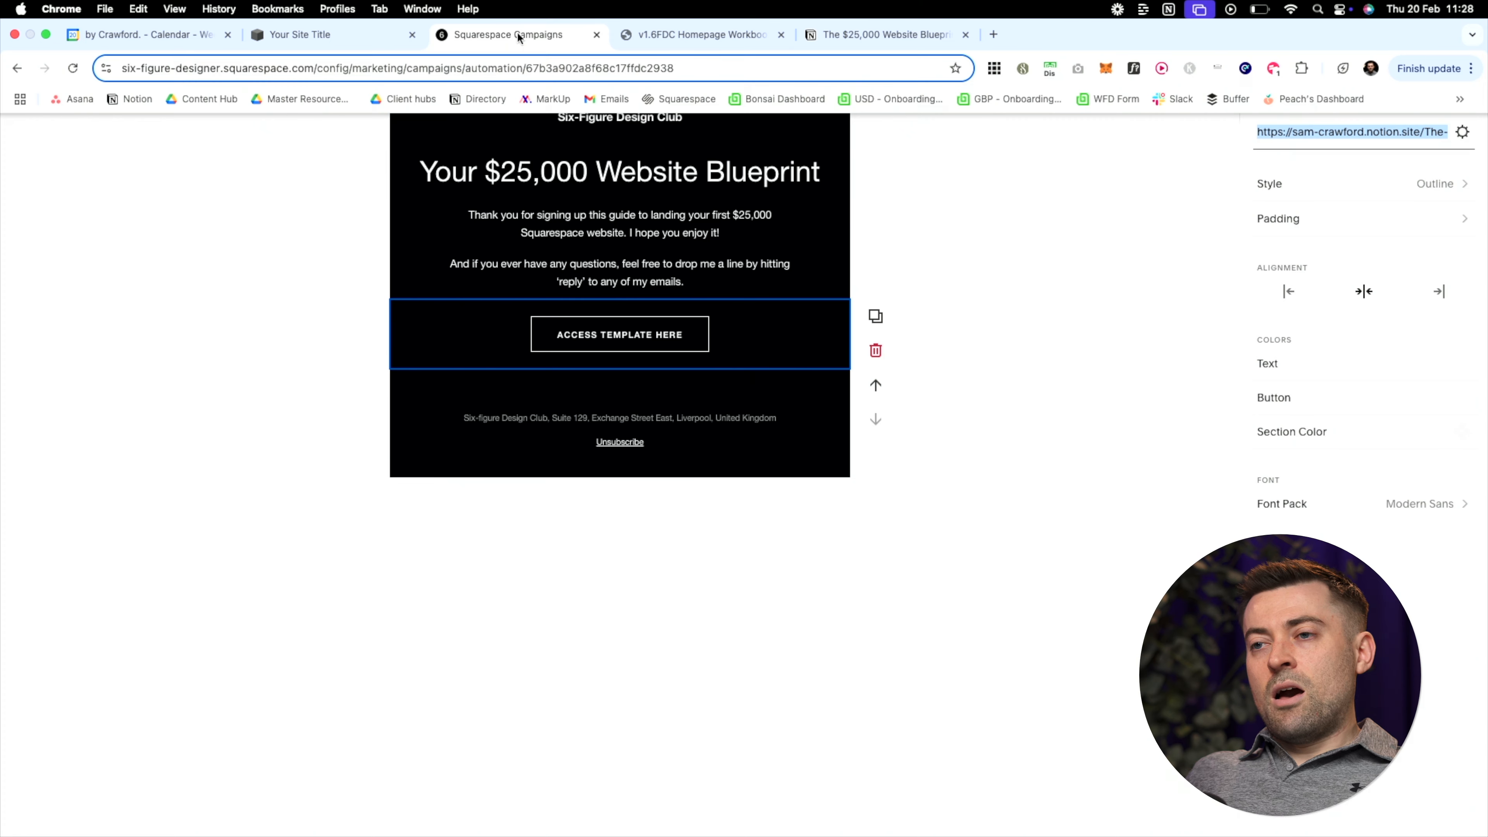